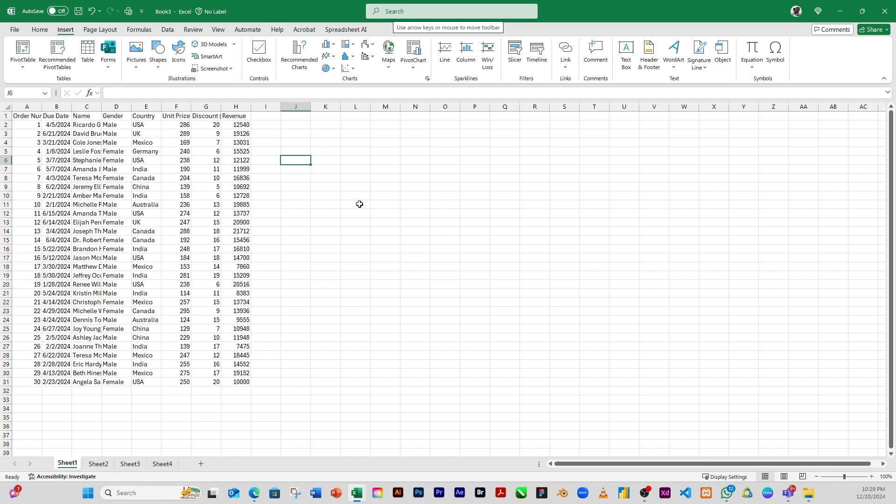
Create a PivotTable from the Sheet1 data range A1:H31, placing it on a new worksheet
click(240, 214)
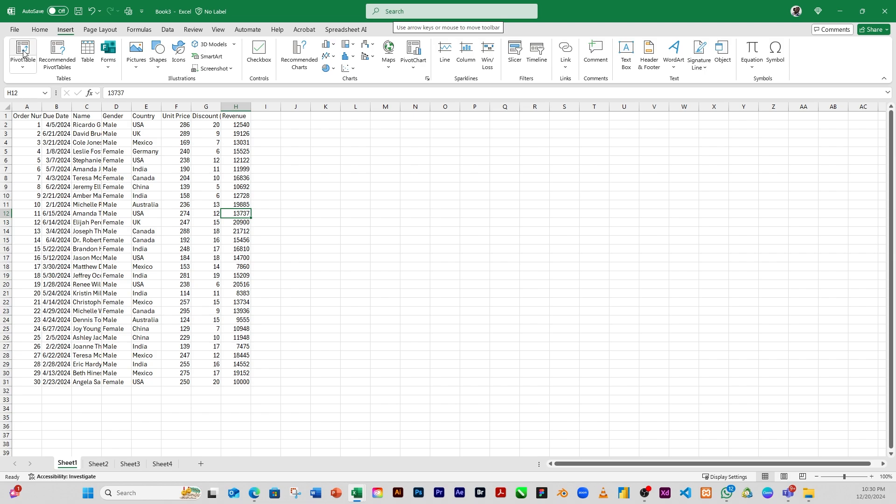
click(23, 51)
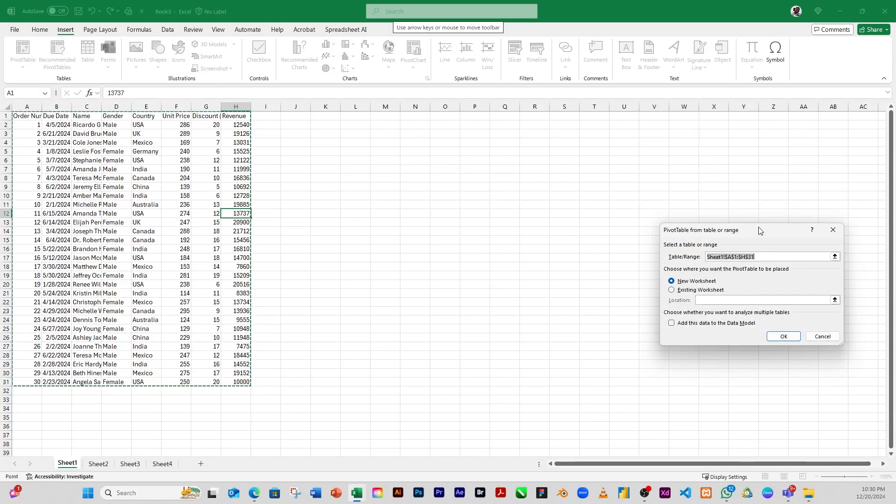
drag(760, 225, 468, 142)
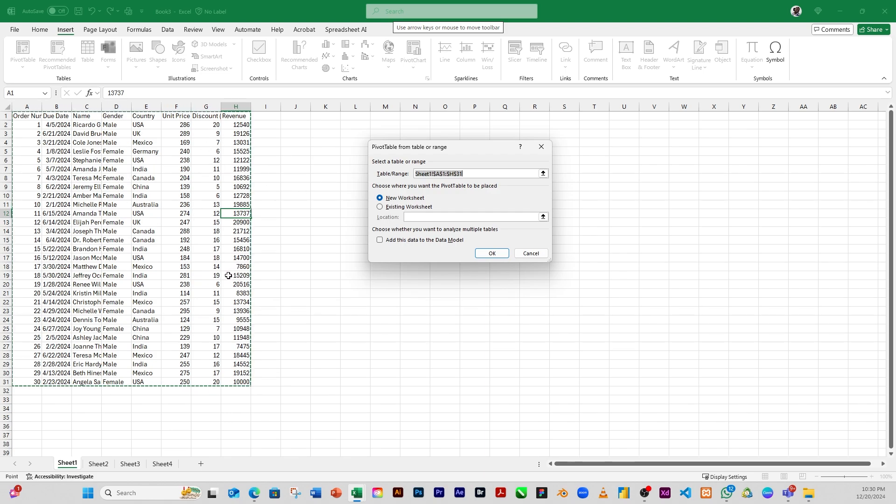
click(493, 256)
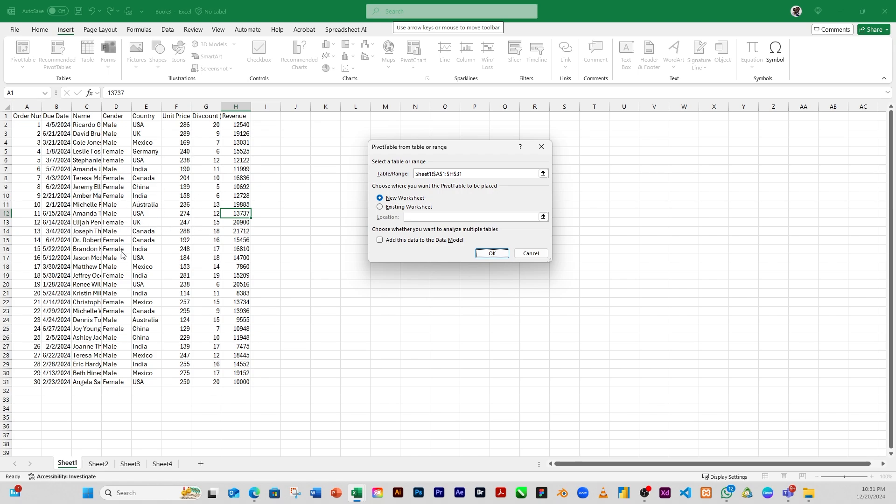
click(393, 198)
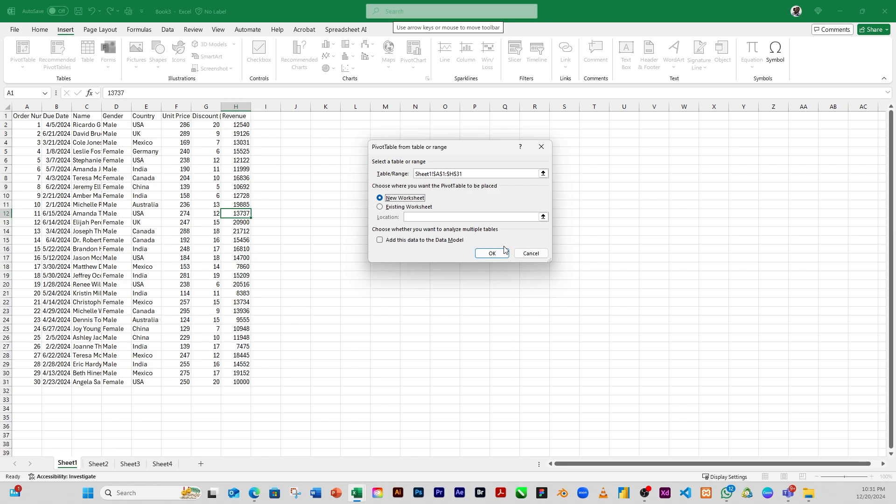
click(491, 254)
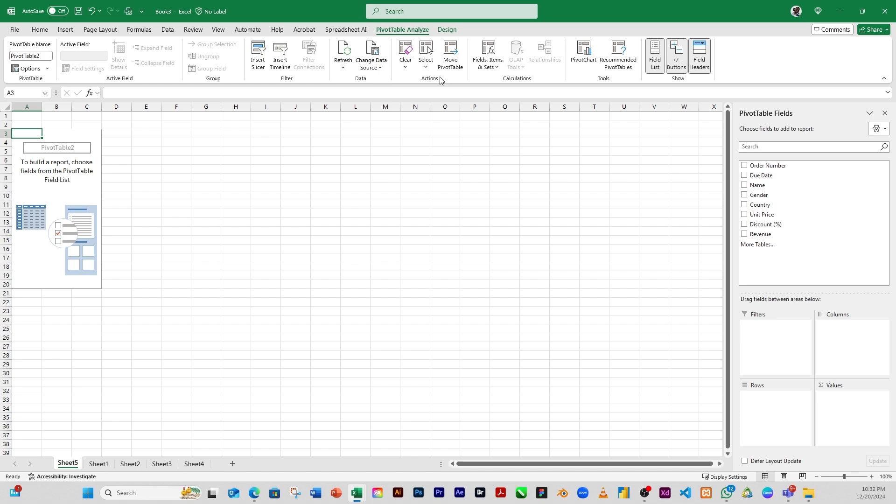
click(448, 30)
click(400, 29)
click(99, 465)
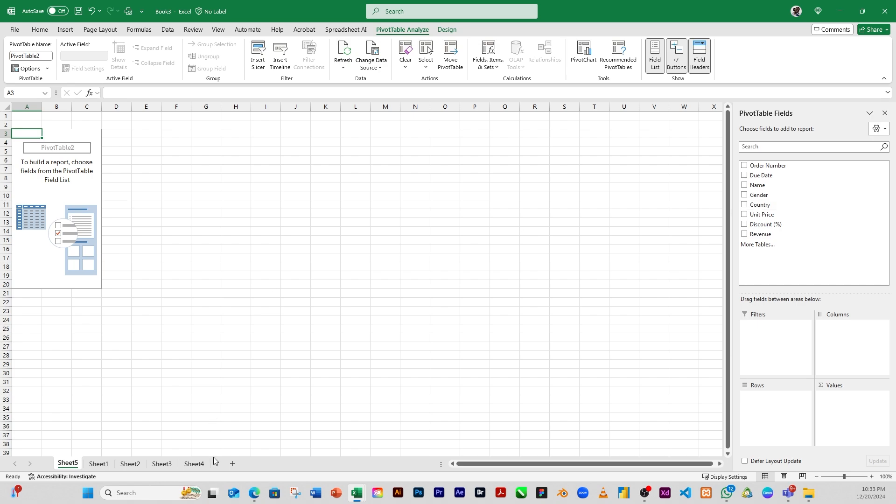
click(96, 463)
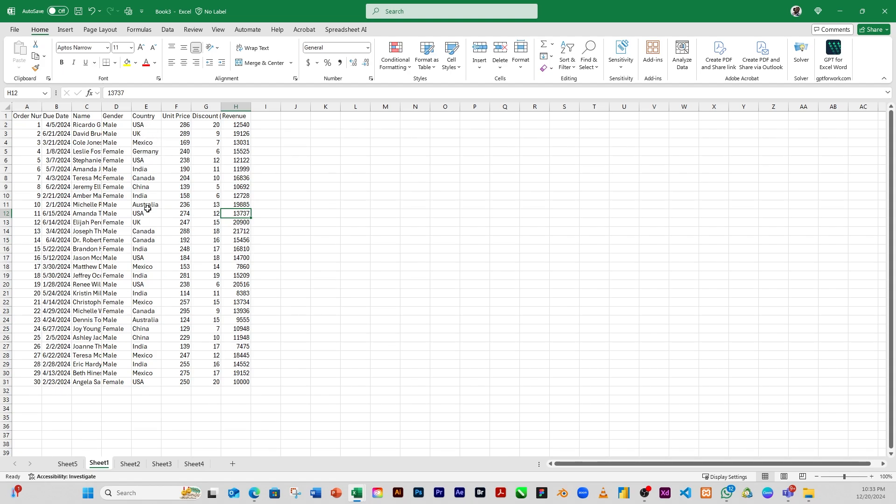
click(67, 464)
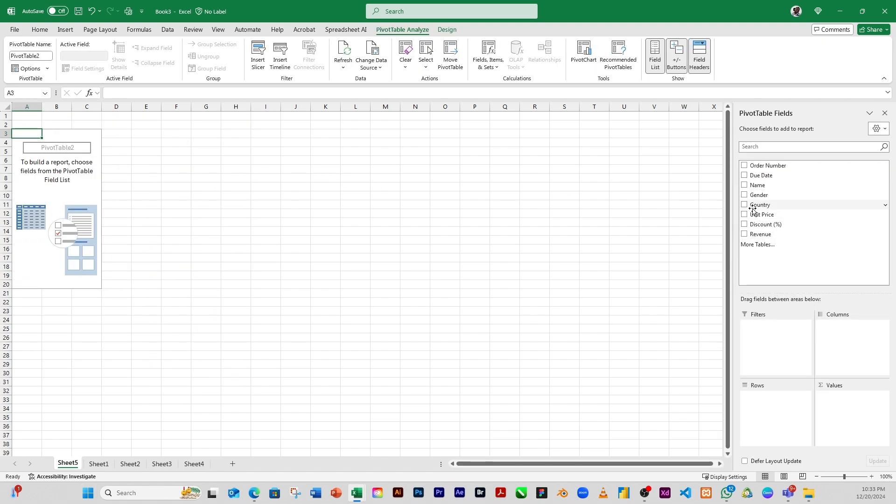
Place Country in the pivot rows and add Revenue as a summed value
drag(759, 205, 783, 407)
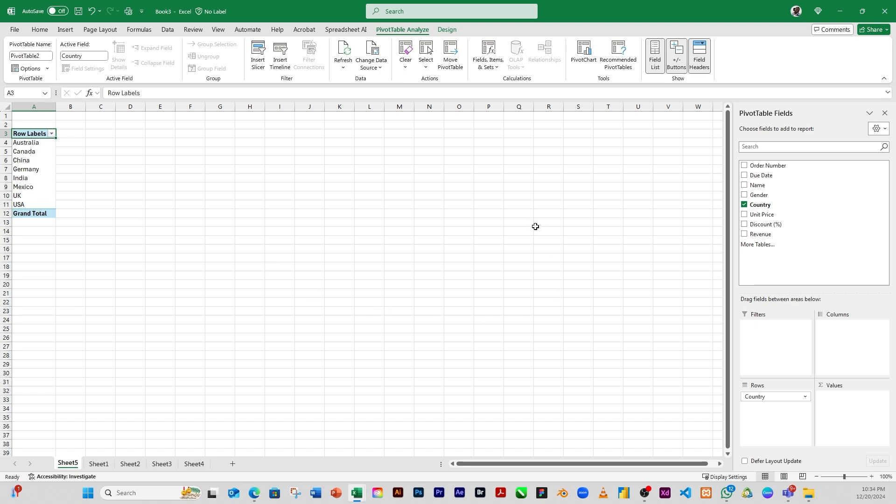
click(745, 205)
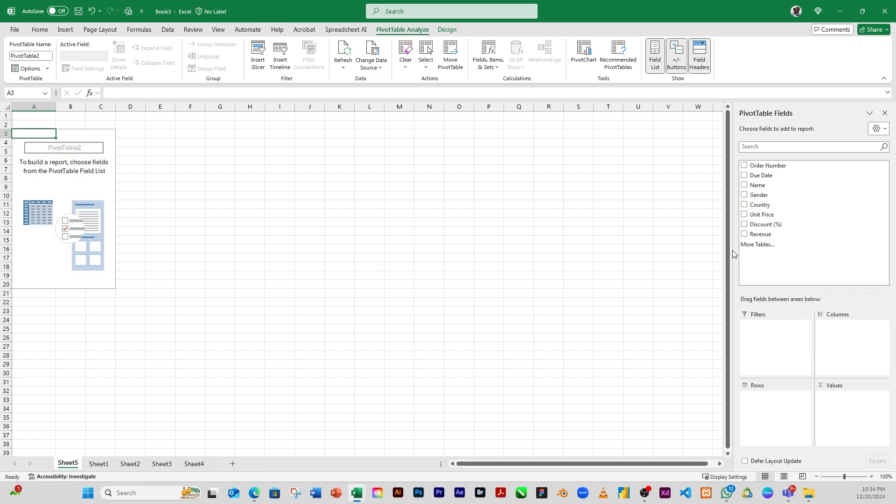
click(744, 205)
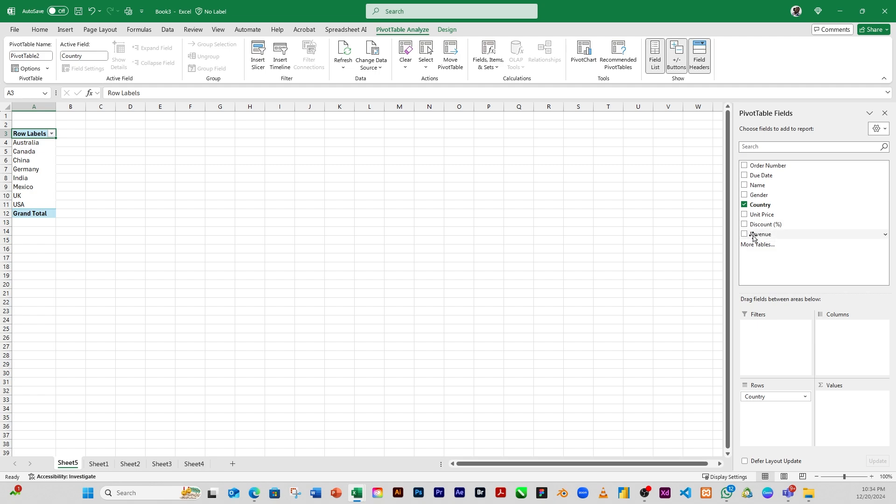
drag(755, 238, 852, 404)
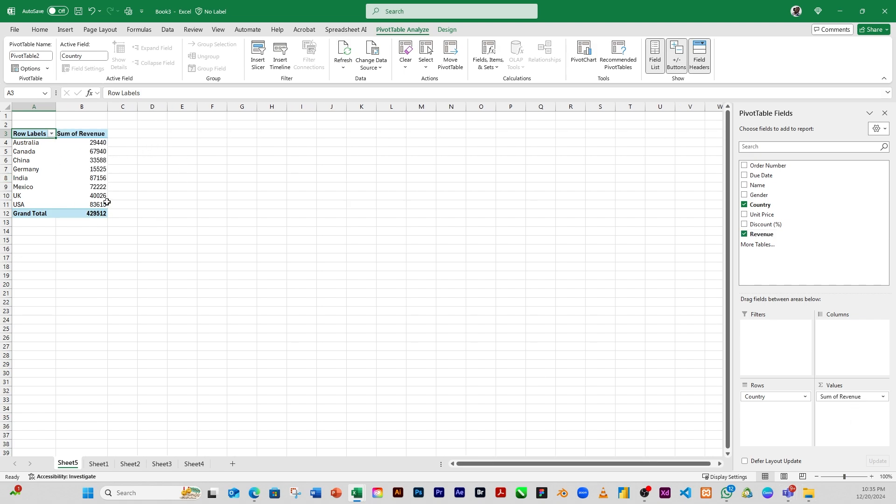
Compare the Australia rows in the Sheet1 source data with the pivot table's Australia revenue total
click(99, 464)
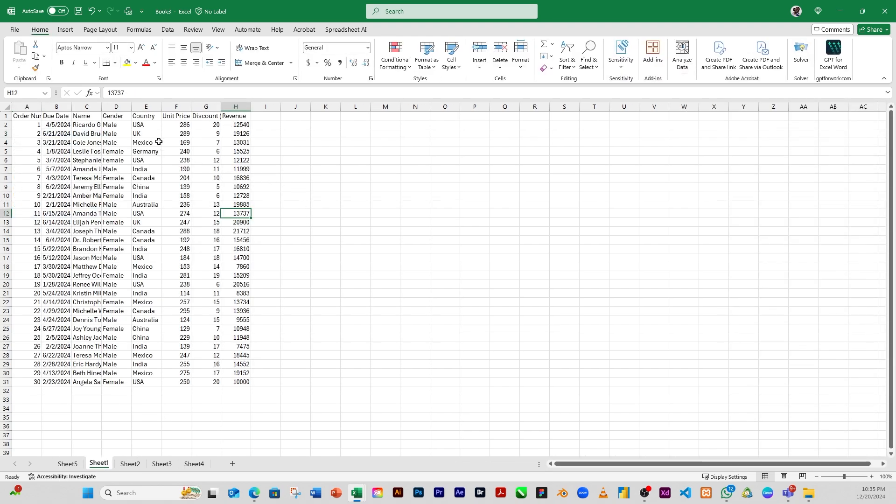
click(153, 205)
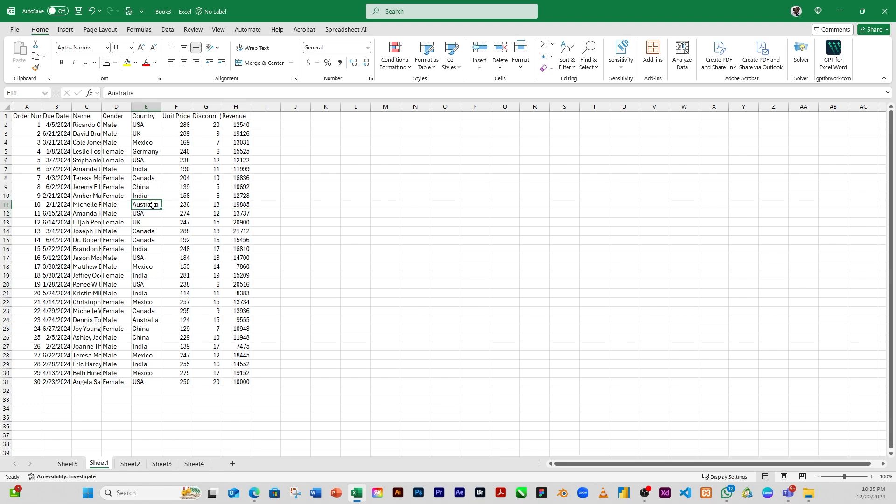
click(147, 321)
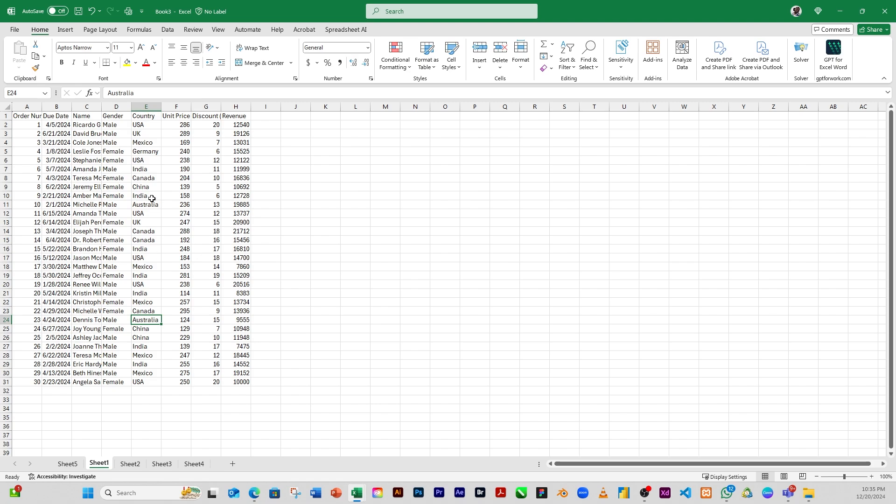
click(141, 126)
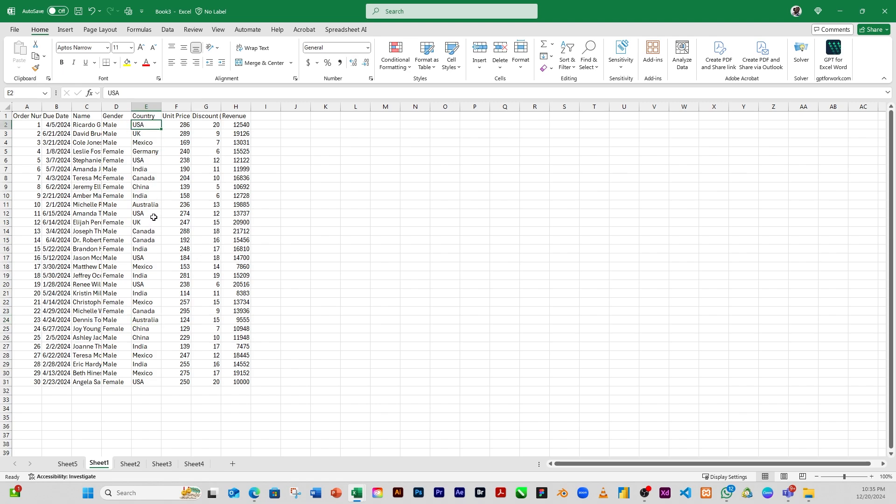
click(154, 214)
click(143, 258)
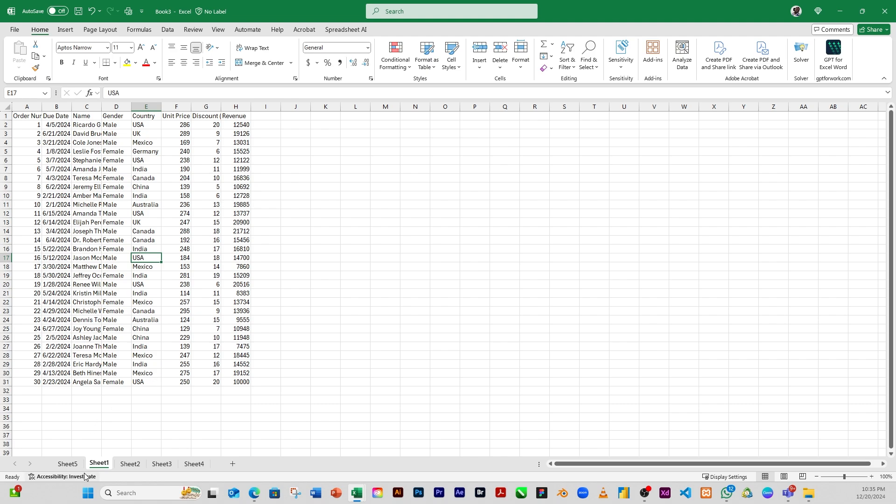
click(67, 465)
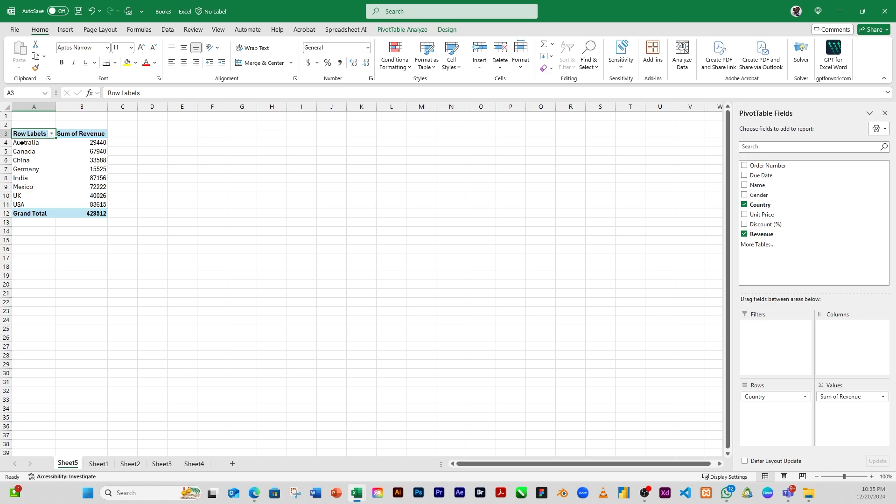
click(94, 142)
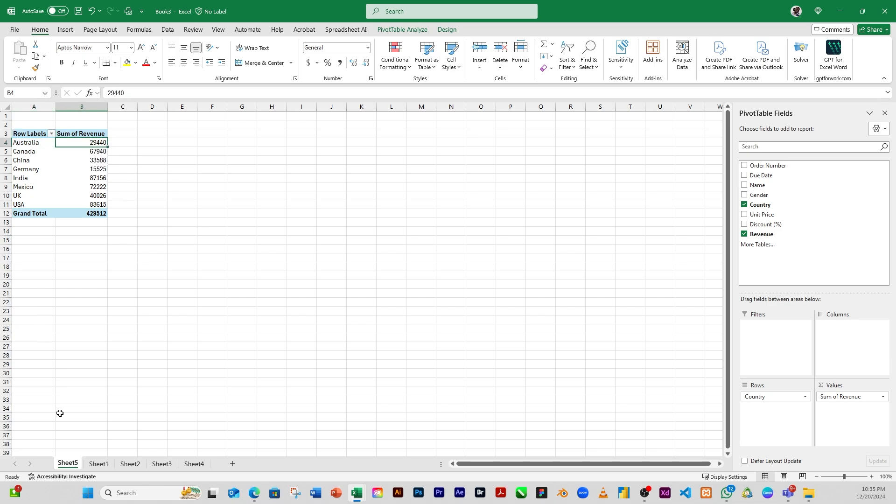
click(98, 463)
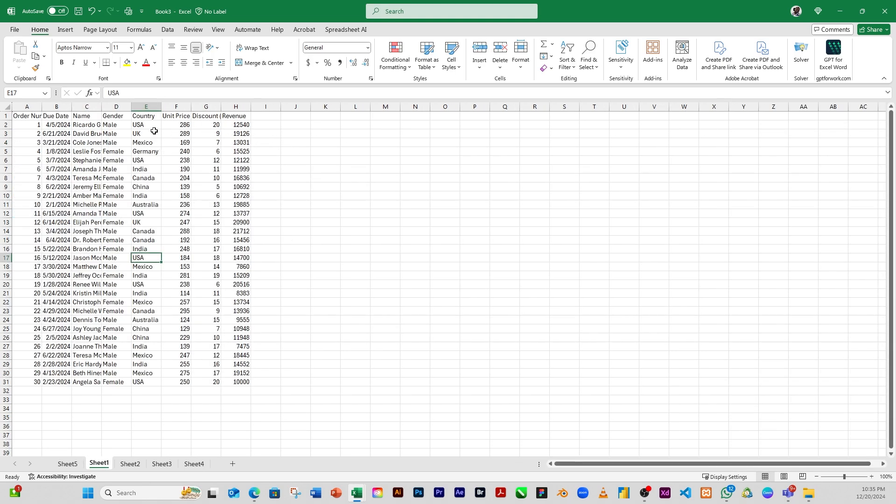
Enter the formula =H11+H24 in J2 to add the two Australia revenue values
click(296, 125)
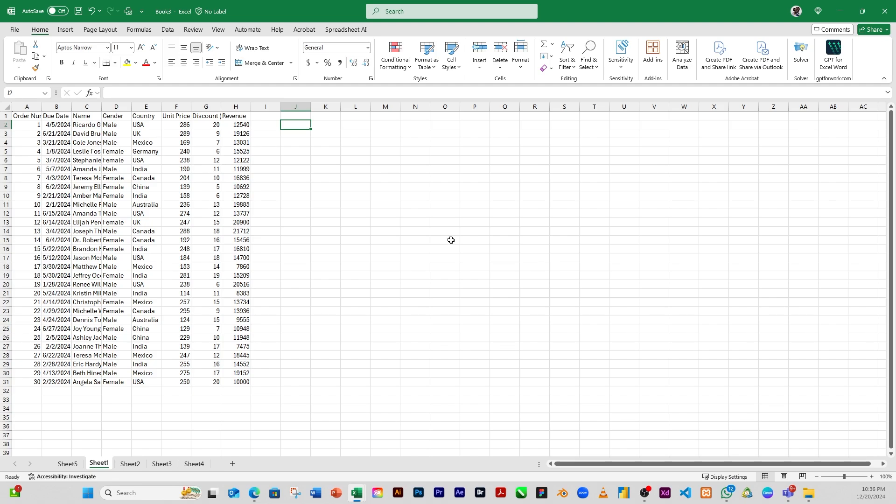
text(=)
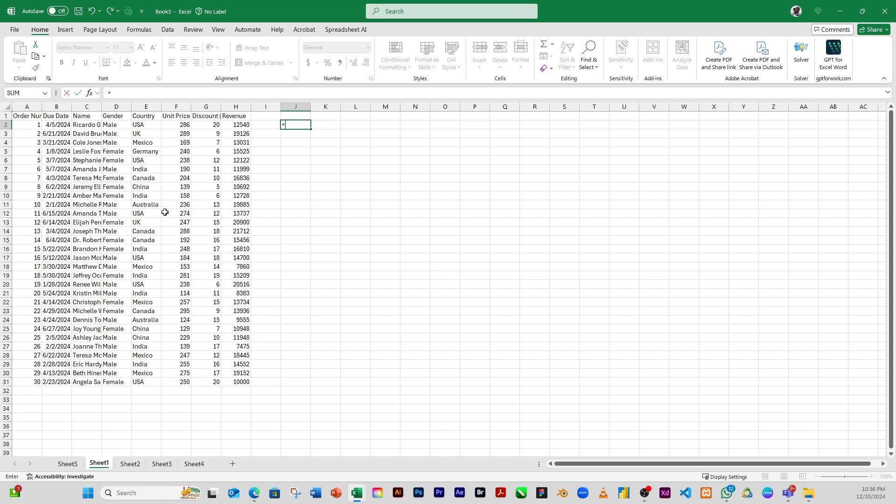
click(237, 207)
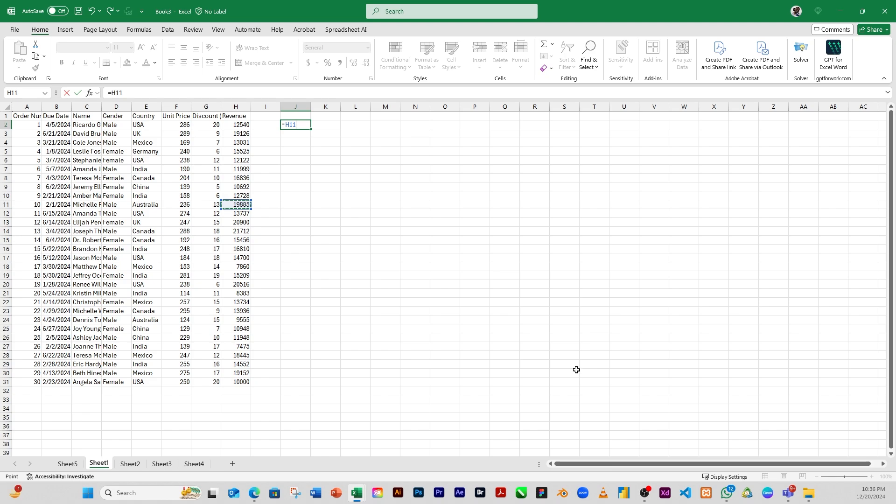
text(+)
click(245, 321)
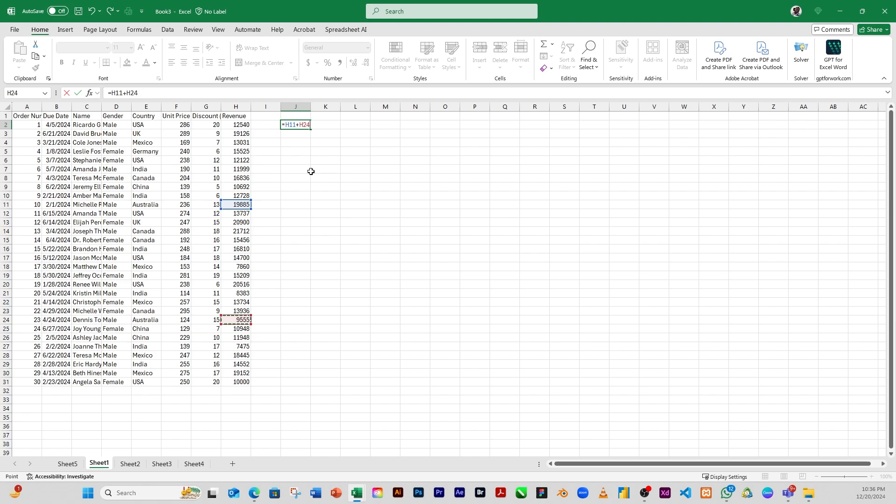
key(Return)
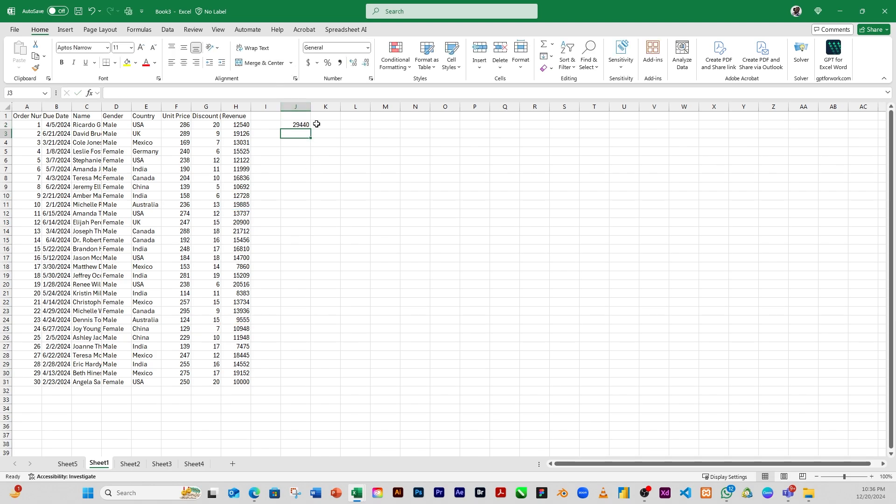
Add Unit Price and Discount (%) as summed values to the pivot table
click(68, 465)
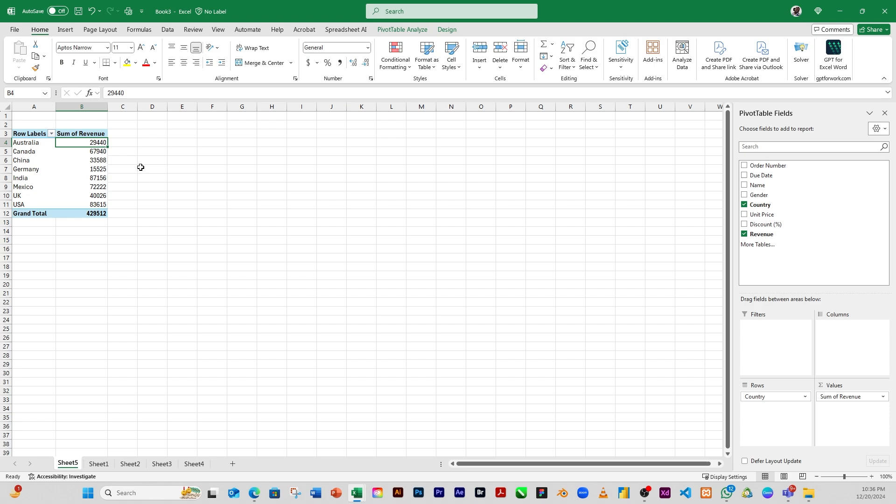
click(91, 154)
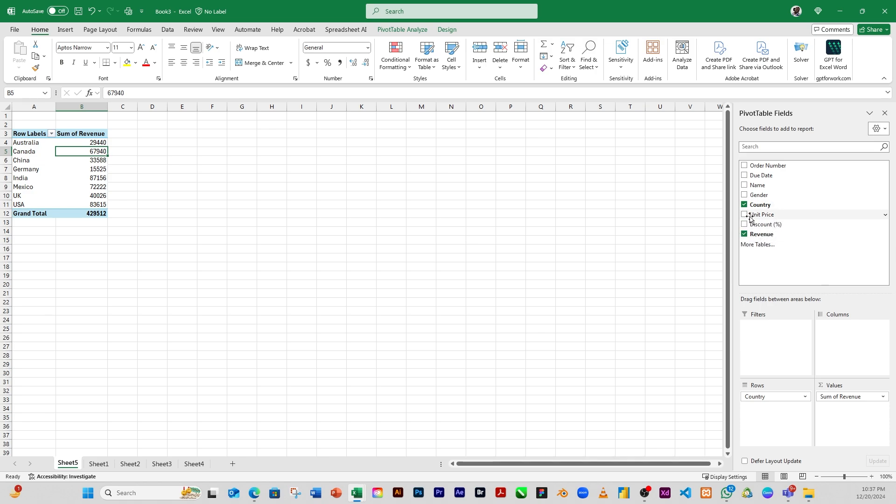
drag(750, 217, 849, 415)
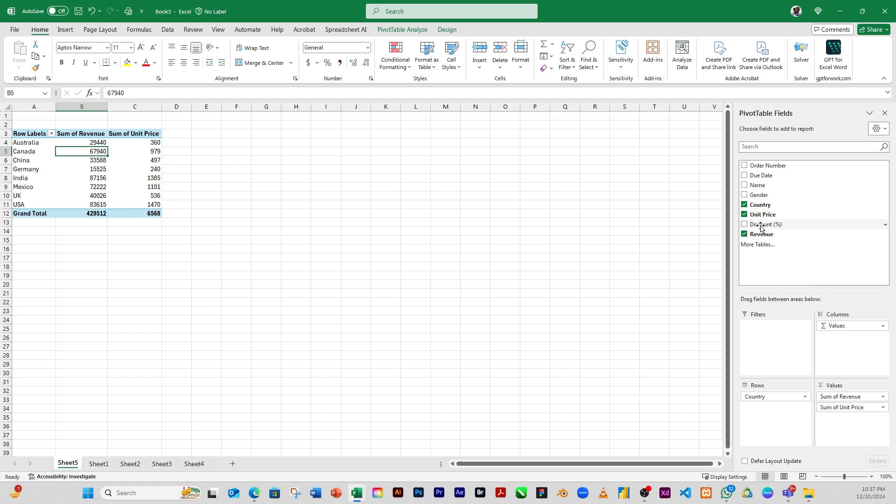
drag(762, 226, 838, 423)
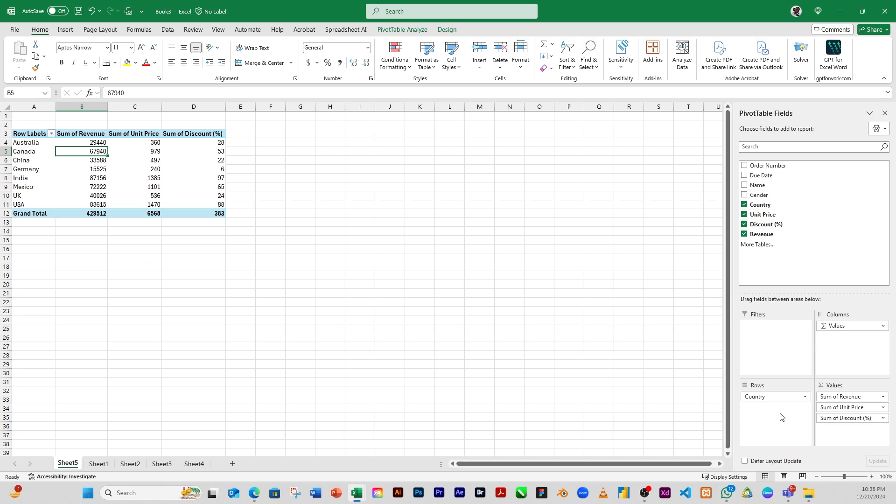
Copy the pivot table A3:D12 and paste a duplicate starting at A17
click(300, 257)
click(187, 213)
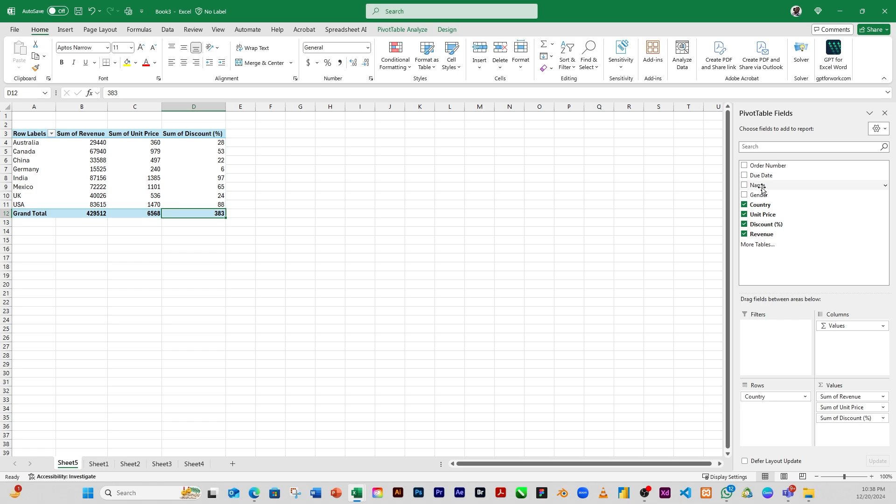
drag(28, 133, 207, 218)
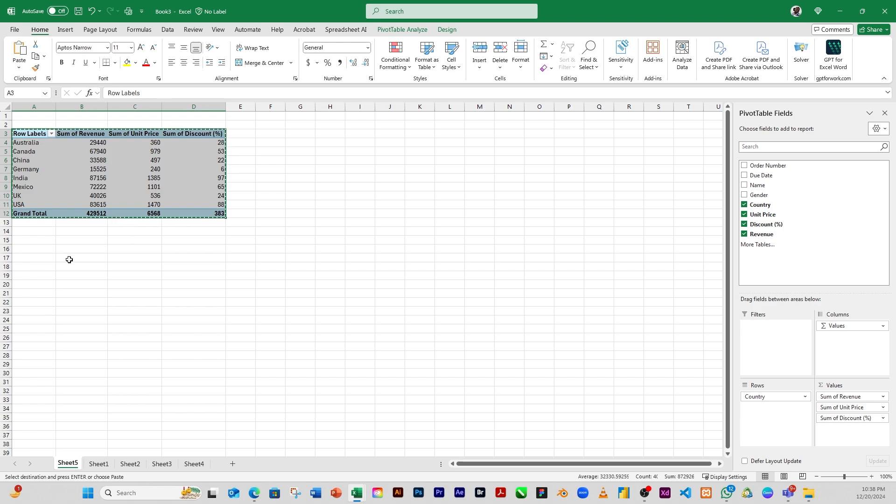
click(37, 258)
key(ctrl+v)
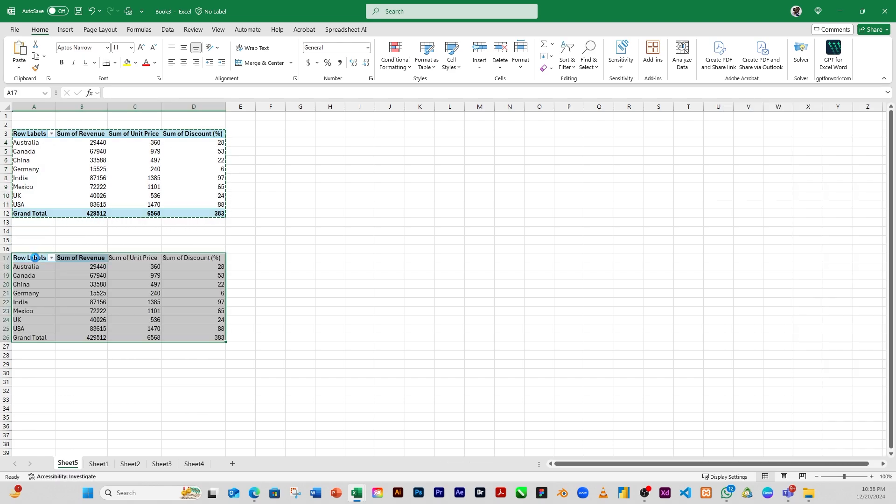
Remove Country from the rows of the duplicated pivot table
click(70, 284)
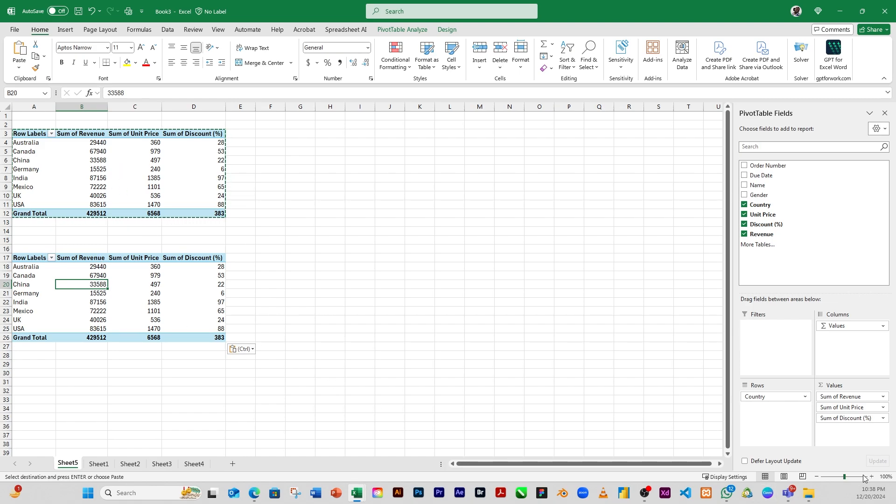
drag(773, 397, 625, 365)
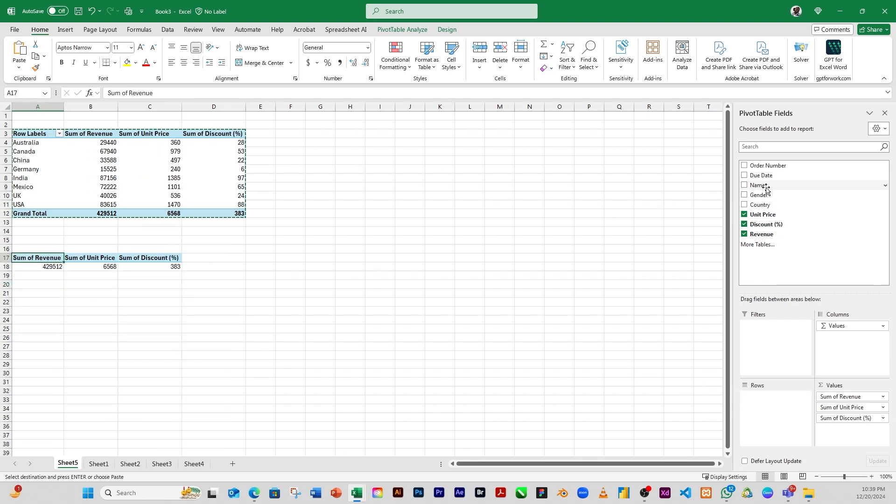
Try Name as the row field of the duplicated pivot table, then remove it again
drag(761, 186, 769, 403)
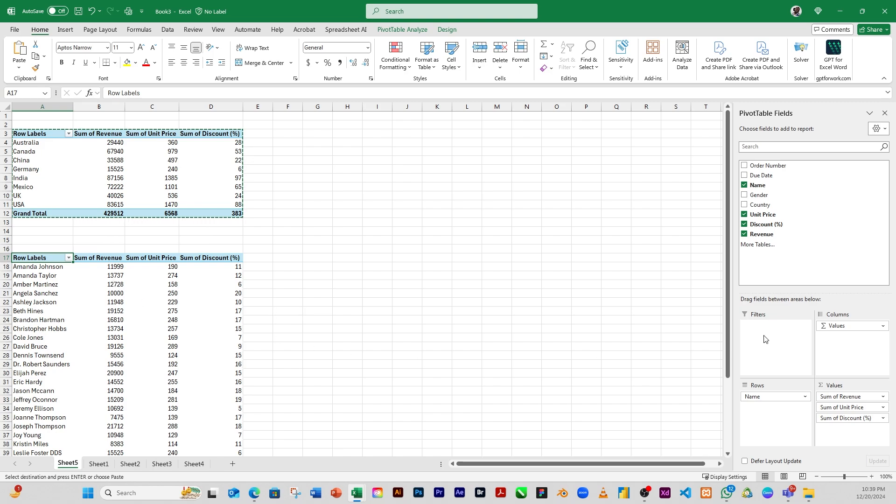
drag(724, 241, 713, 338)
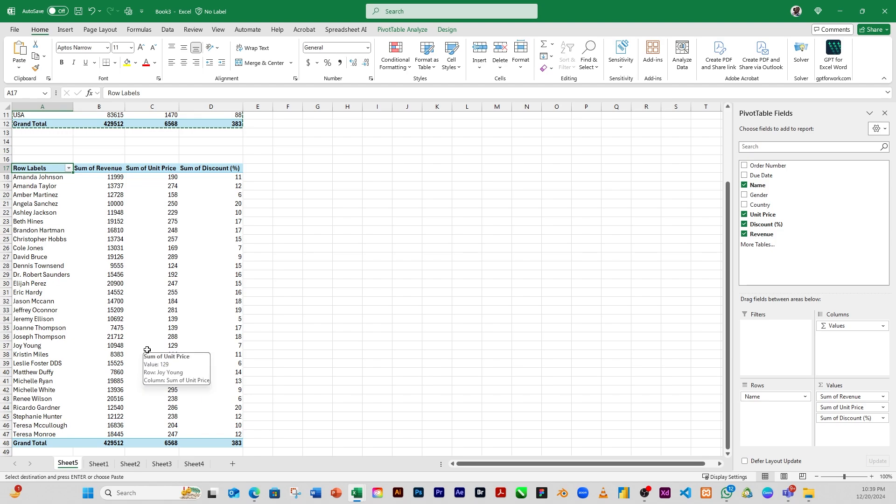
drag(749, 397, 674, 335)
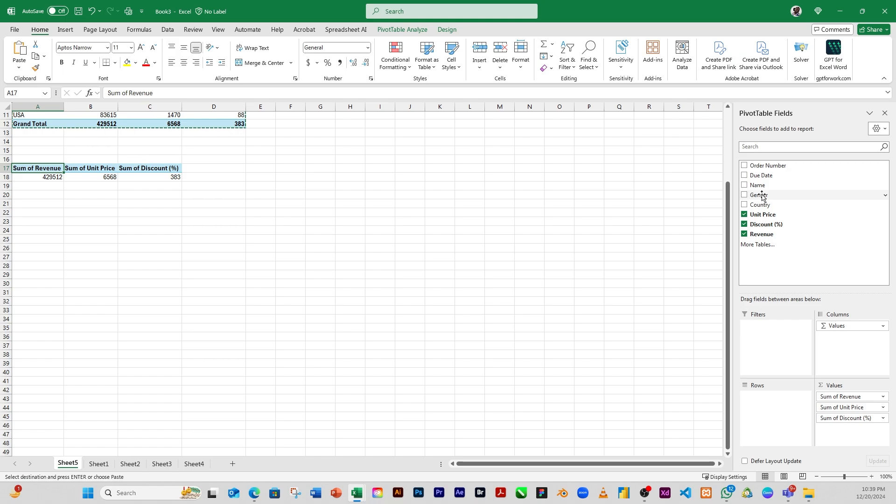
Add Gender as the row field of the duplicated pivot table
drag(762, 196, 765, 399)
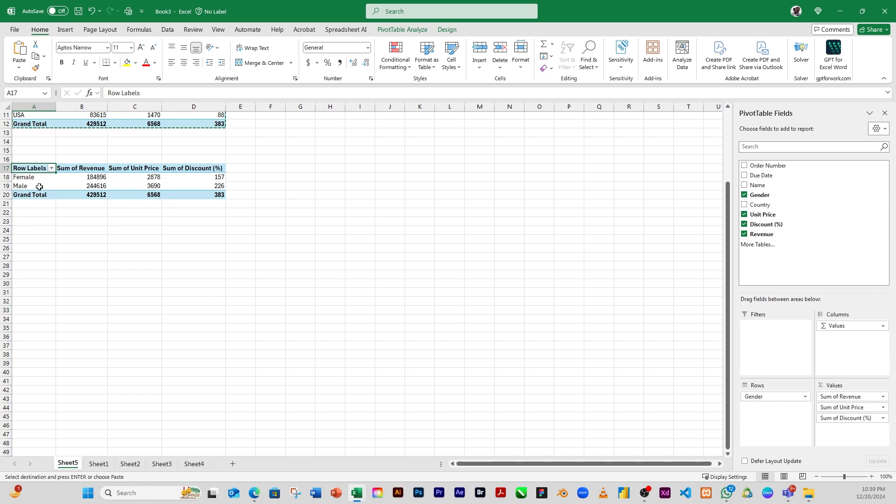
click(90, 186)
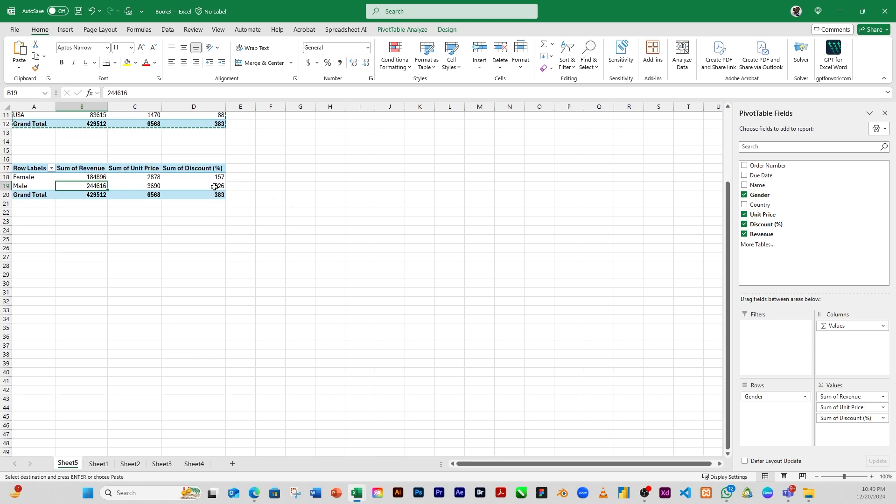
mouse_move(214, 187)
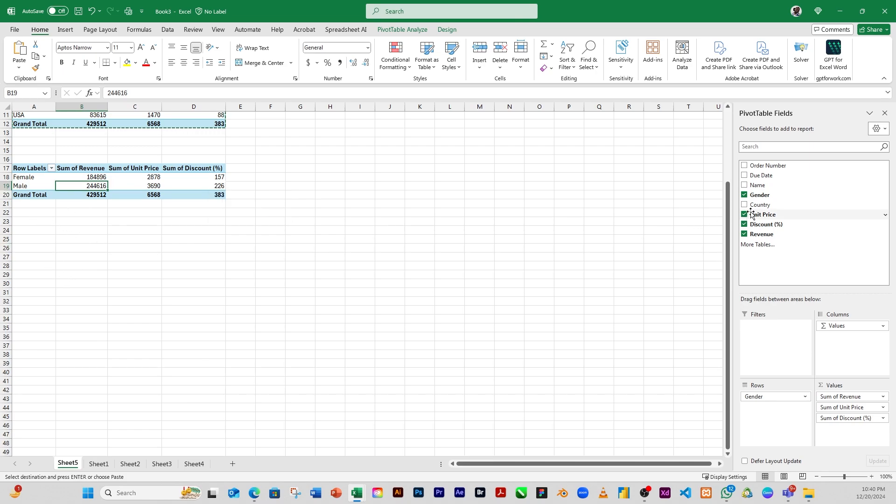
Add Country below Gender in the duplicated pivot table's rows to break each gender down by country
drag(753, 206, 766, 416)
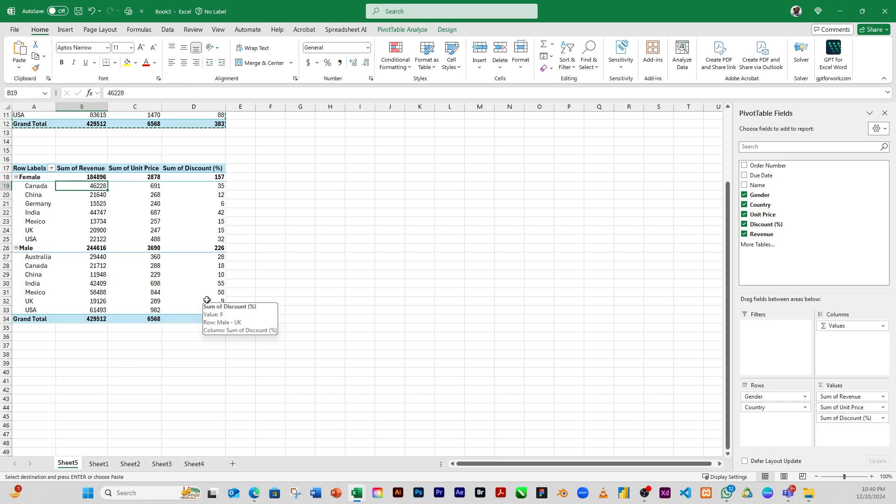
mouse_move(154, 213)
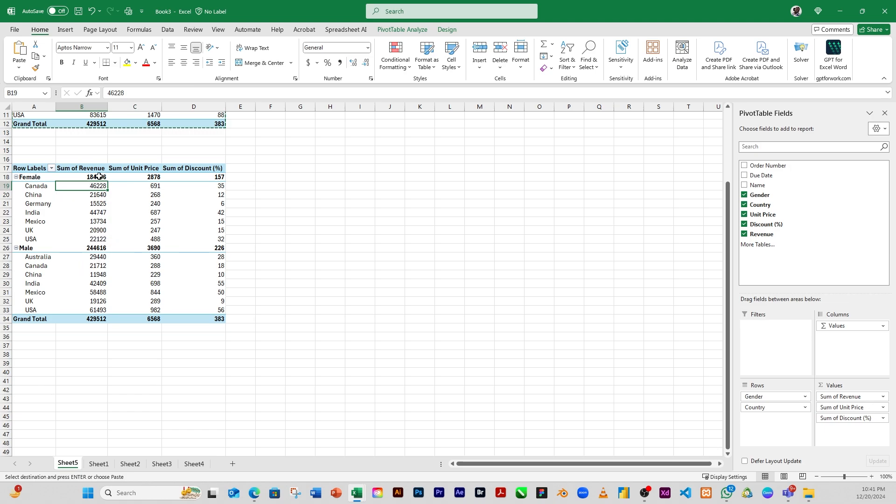
mouse_move(97, 176)
mouse_move(104, 255)
click(331, 239)
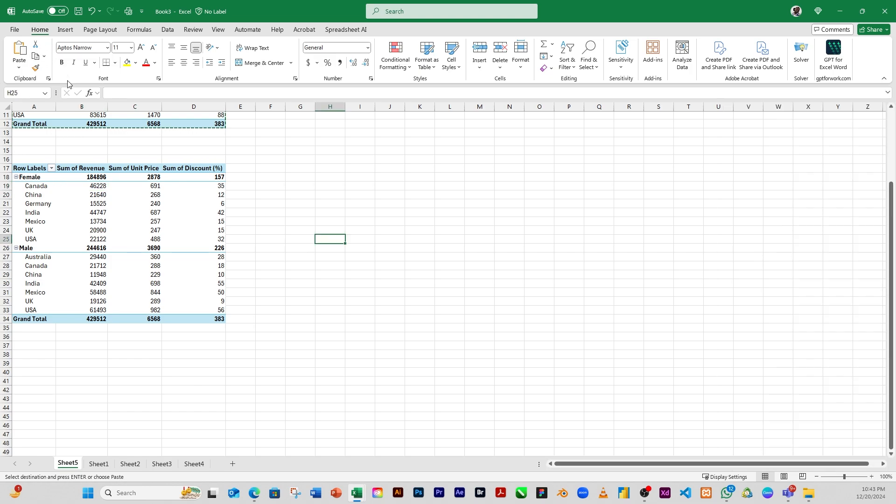
Insert a PivotTable on Sheet1 from range A1:H20, placed in the existing worksheet at J3
click(61, 32)
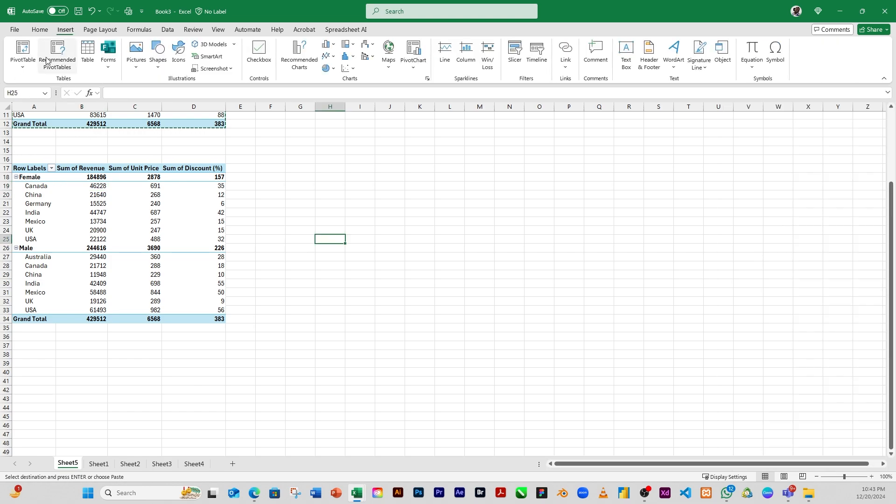
click(25, 69)
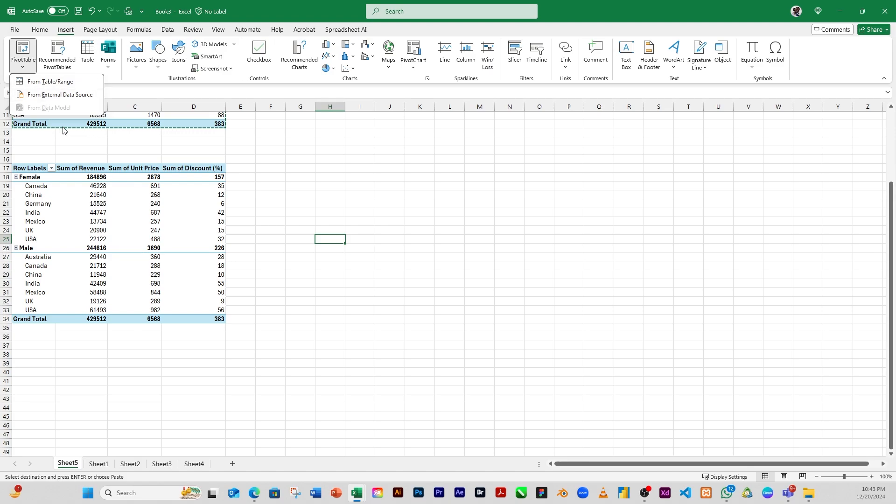
click(98, 463)
click(23, 68)
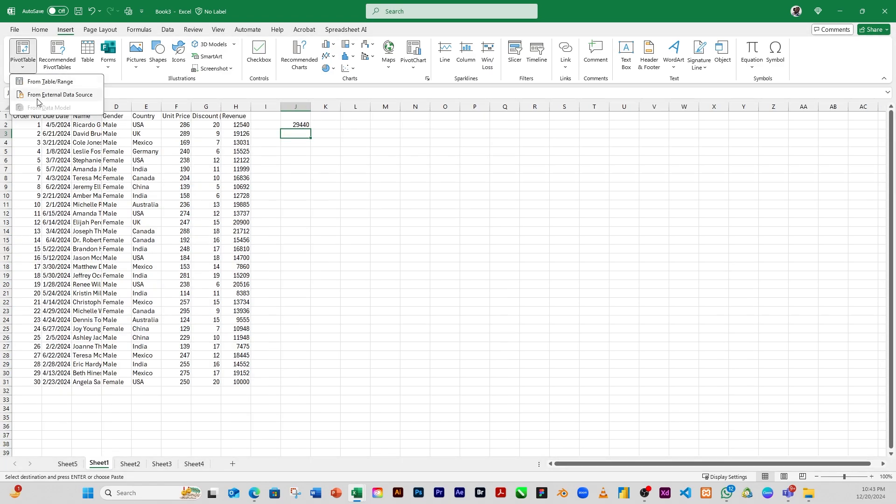
click(52, 83)
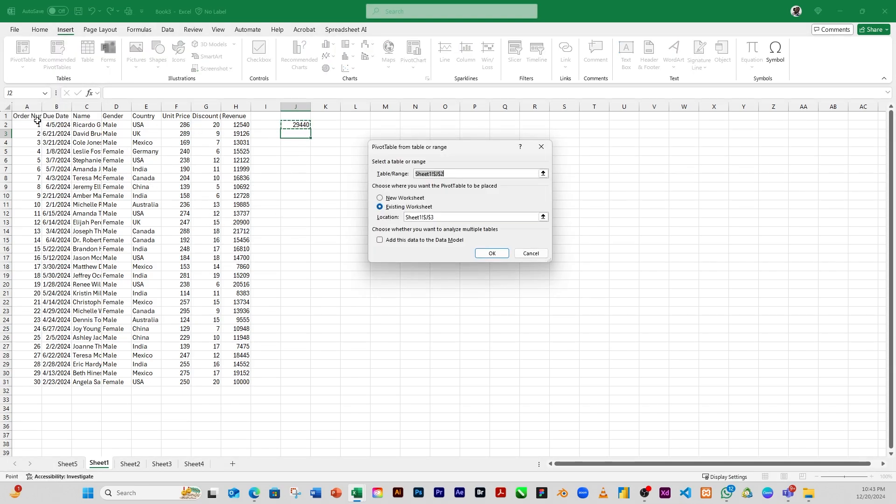
drag(38, 122, 242, 264)
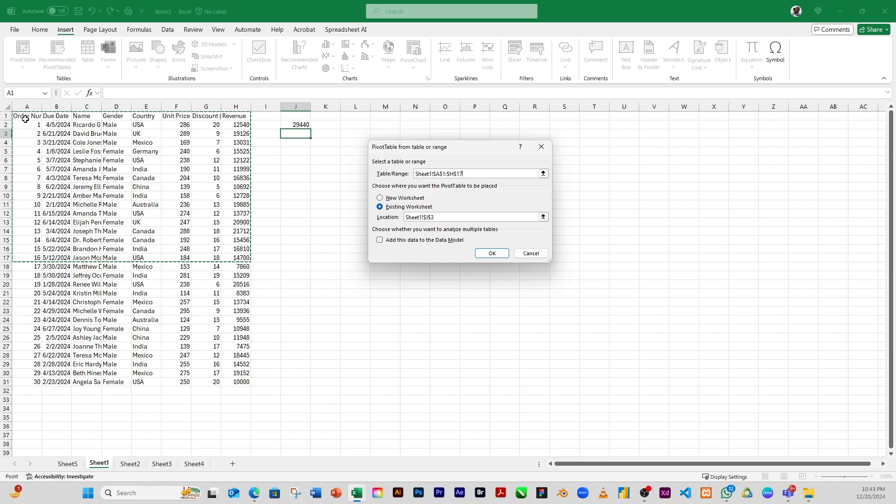
drag(26, 119, 232, 287)
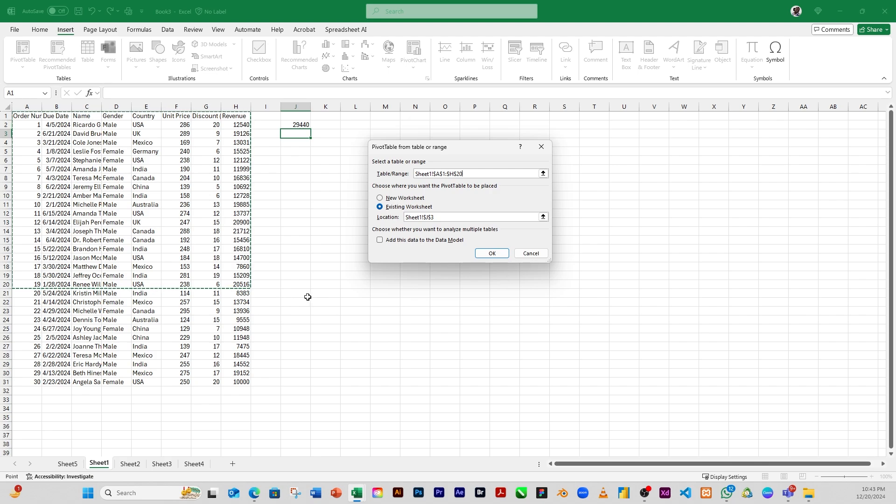
click(496, 255)
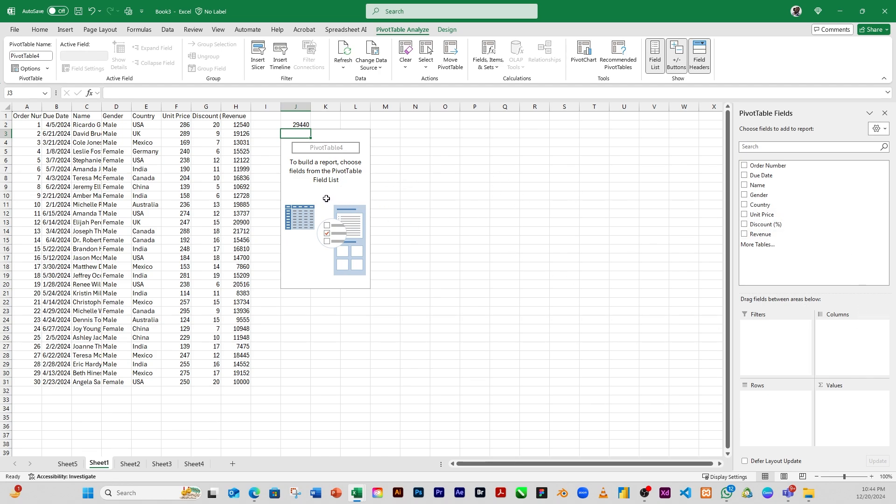
Undo the newly inserted PivotTable
click(445, 266)
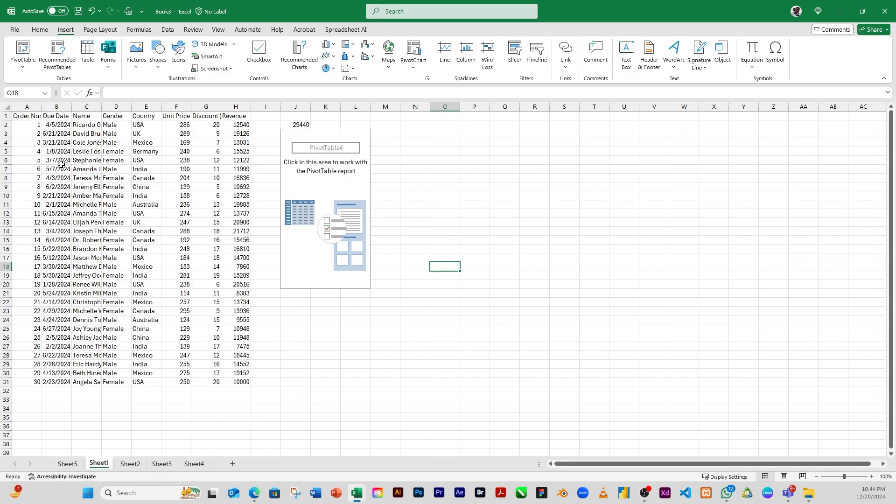
key(ctrl+z)
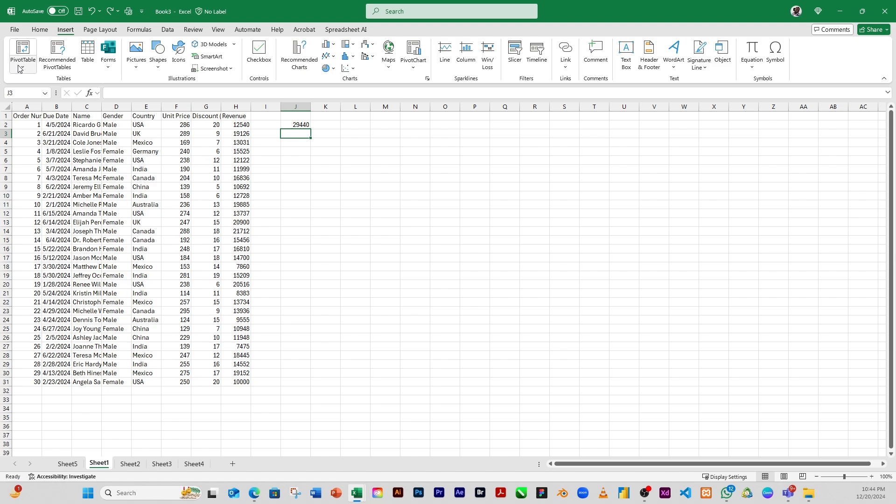
click(21, 70)
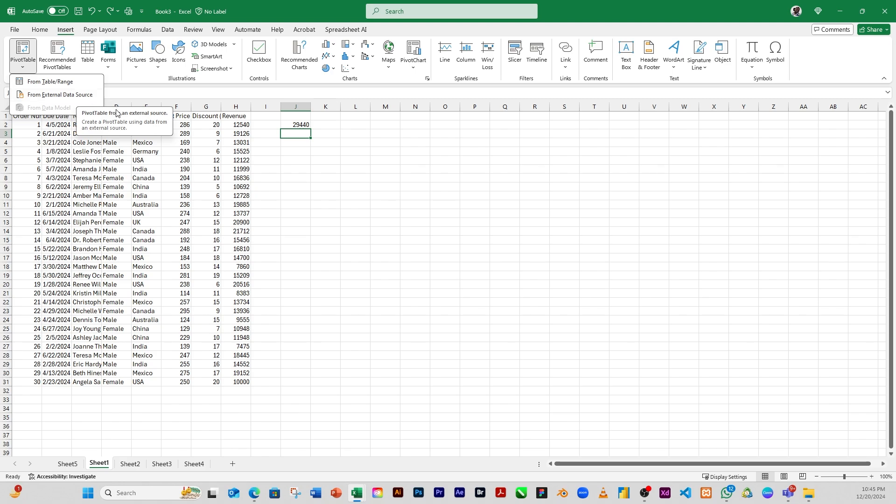
click(351, 376)
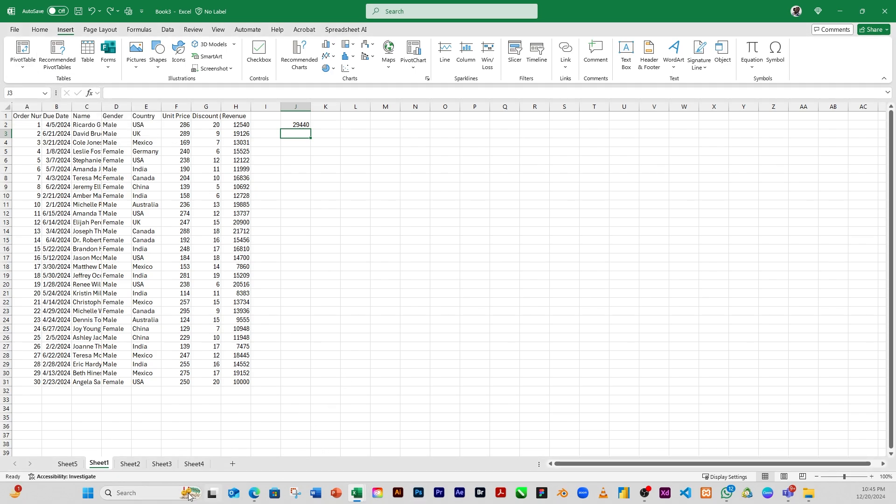
Switch to Notepad and type the numbers 456, 48964, 235546, 4521154 on the first line
click(133, 494)
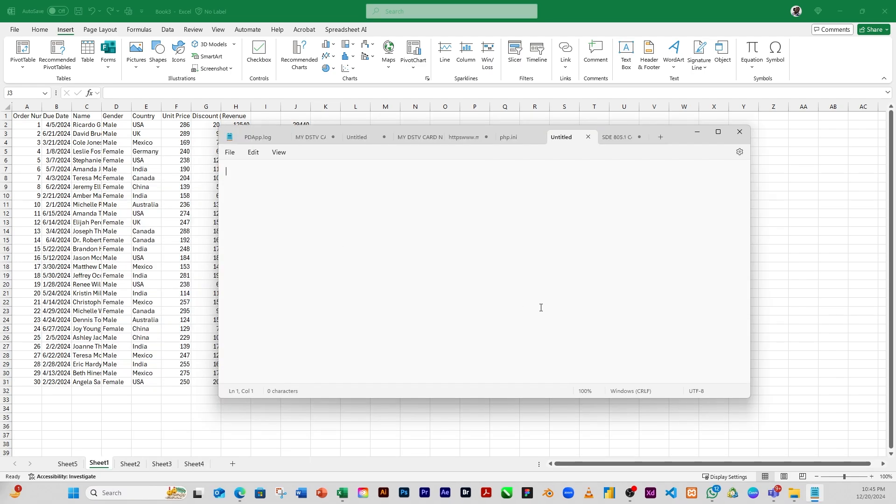
text(456,)
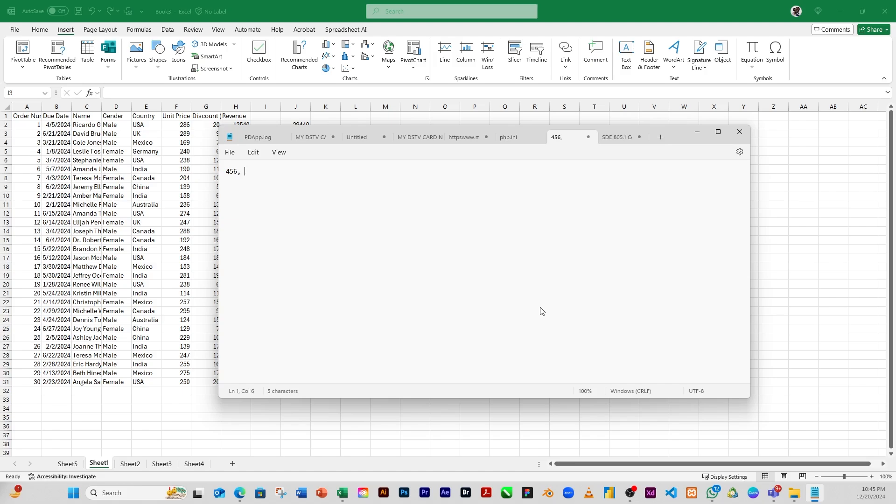
text( 456)
key(BackSpace)
text(8964,)
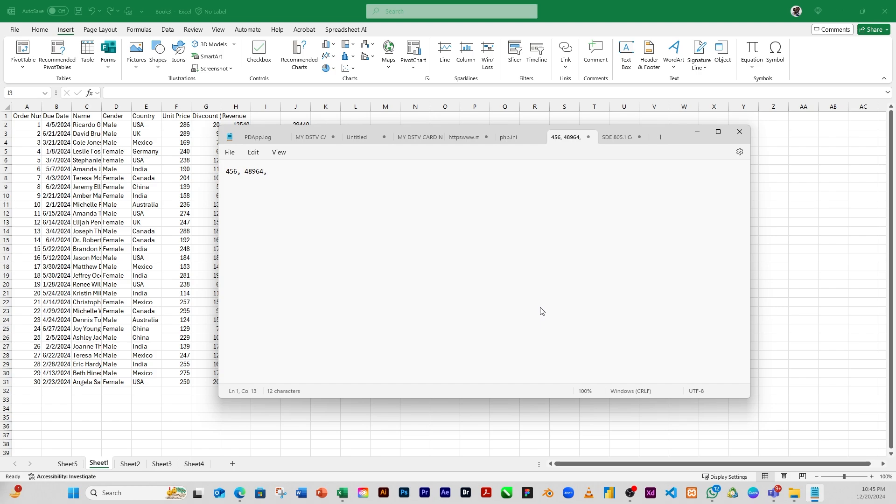
text( 235546, 4521154)
Add a second line in Notepad reading 456, 5457, 656365, 24656
click(238, 174)
click(267, 172)
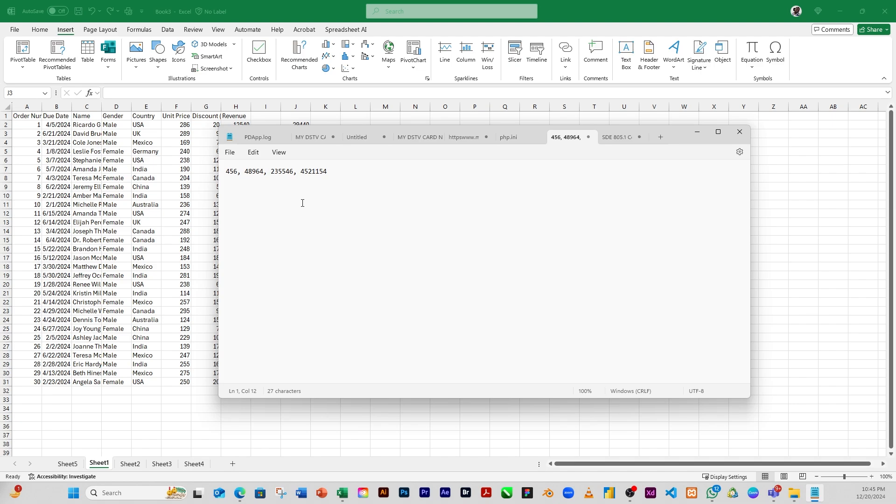
click(343, 171)
key(Return)
text(456, 5457, )
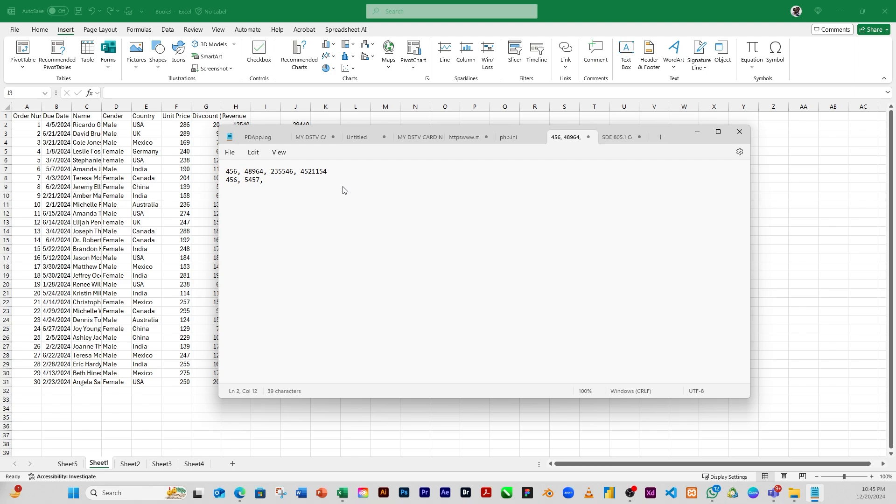
text(656365, 24656)
Close the Notepad window to return to the workbook
click(263, 172)
click(260, 181)
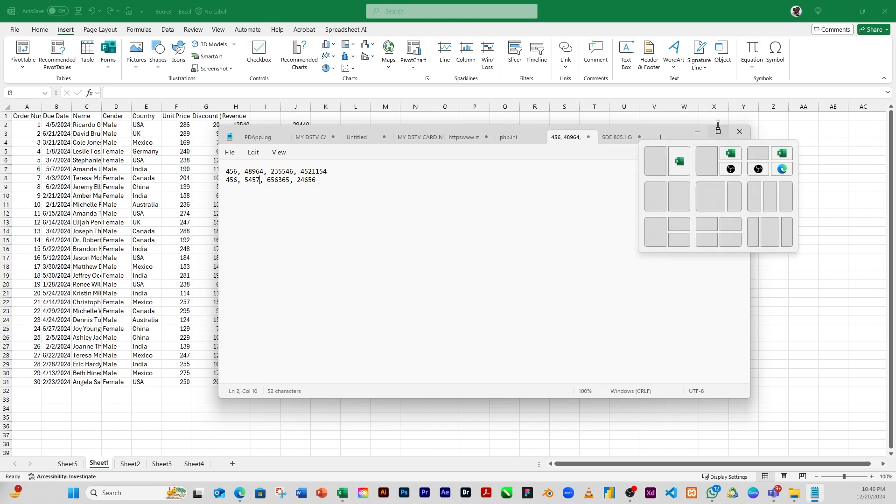
click(740, 131)
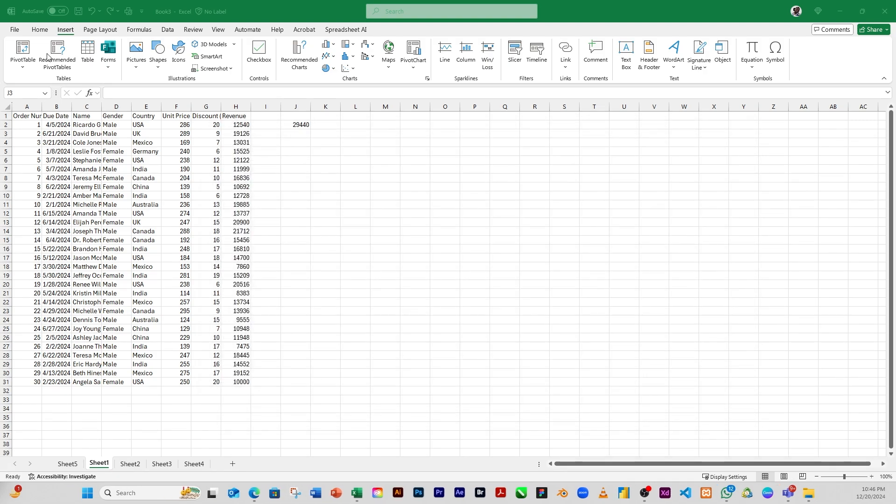
click(22, 69)
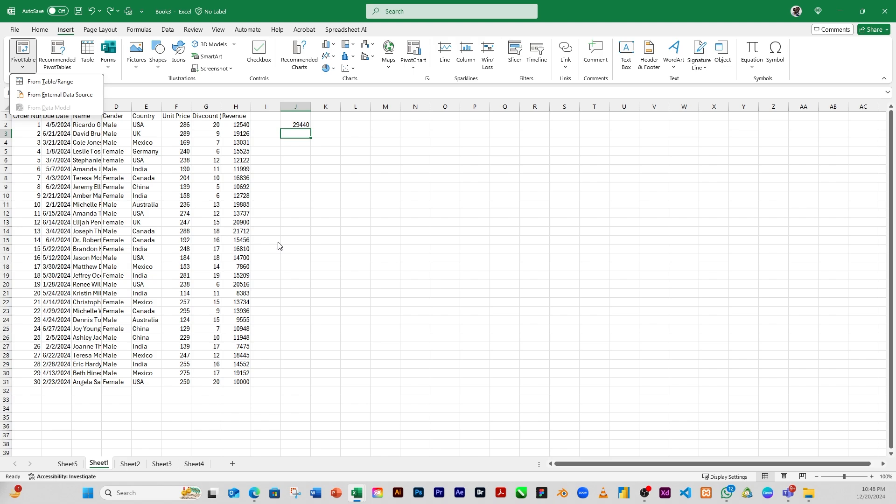
click(302, 201)
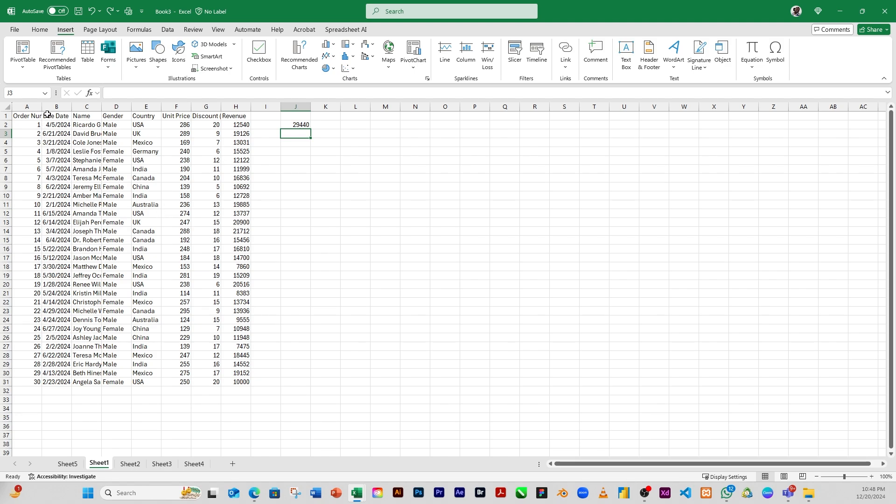
click(23, 63)
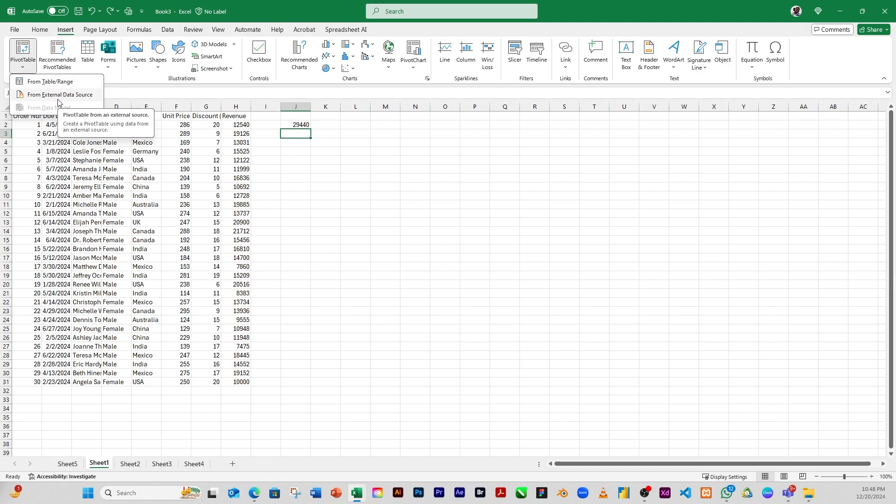
click(197, 185)
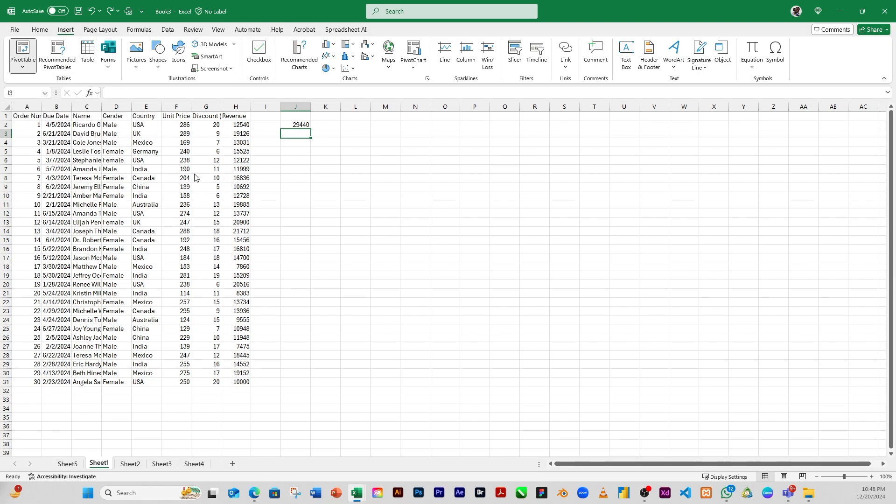
Open Recommended PivotTables for the sales data and preview the suggested revenue, discount, unit price and order-count summaries by country
click(124, 153)
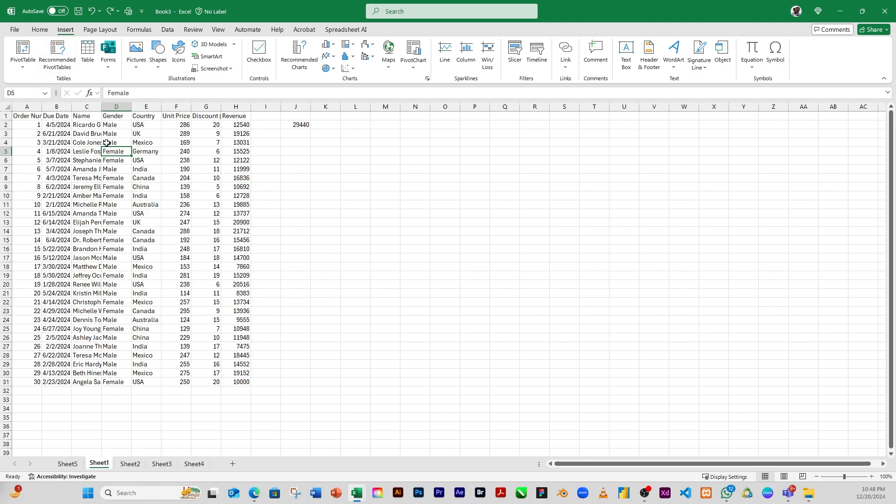
click(57, 52)
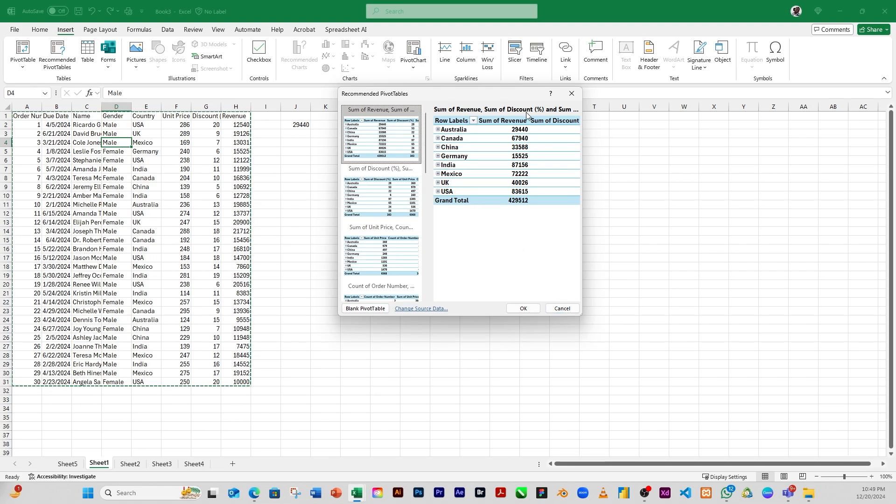
drag(586, 174, 816, 245)
drag(816, 244, 817, 244)
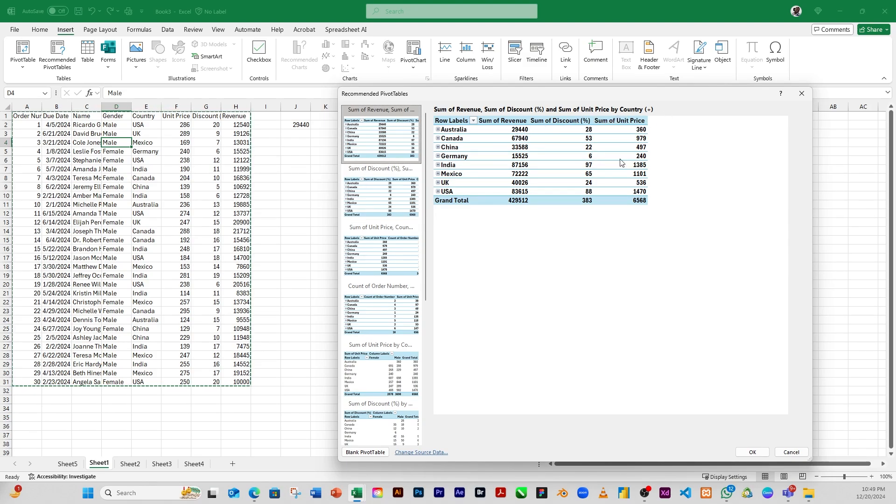
click(391, 204)
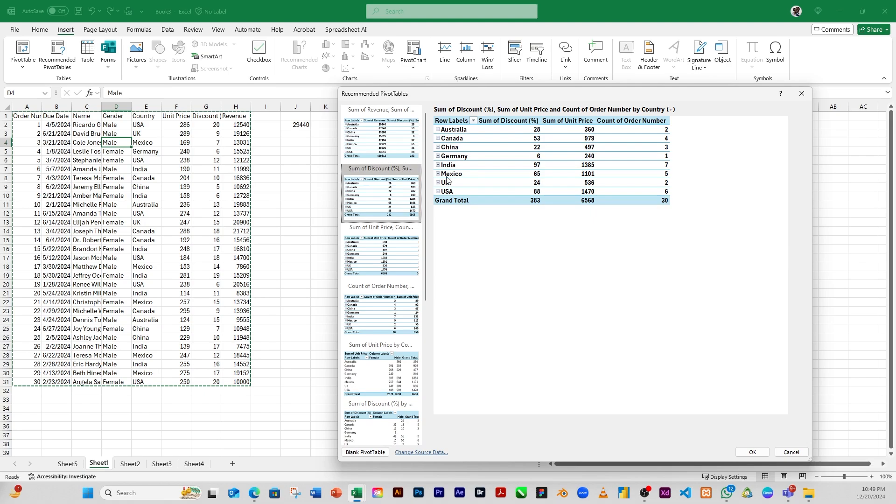
click(373, 251)
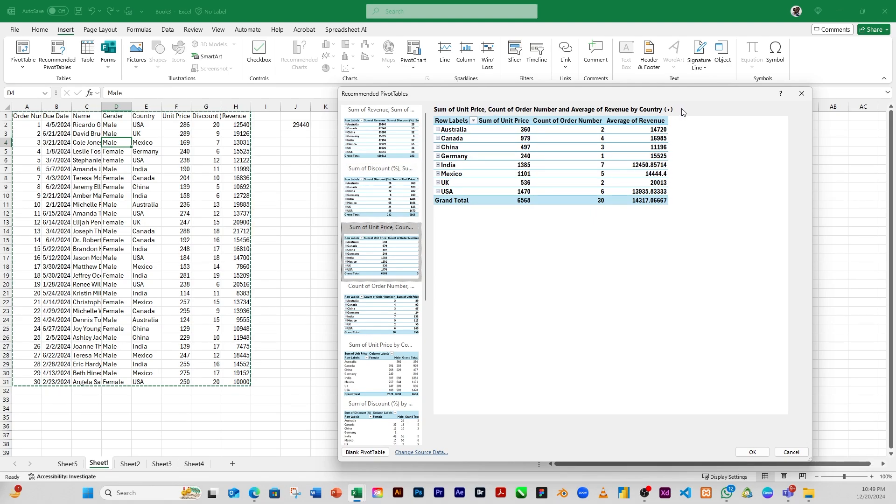
click(417, 291)
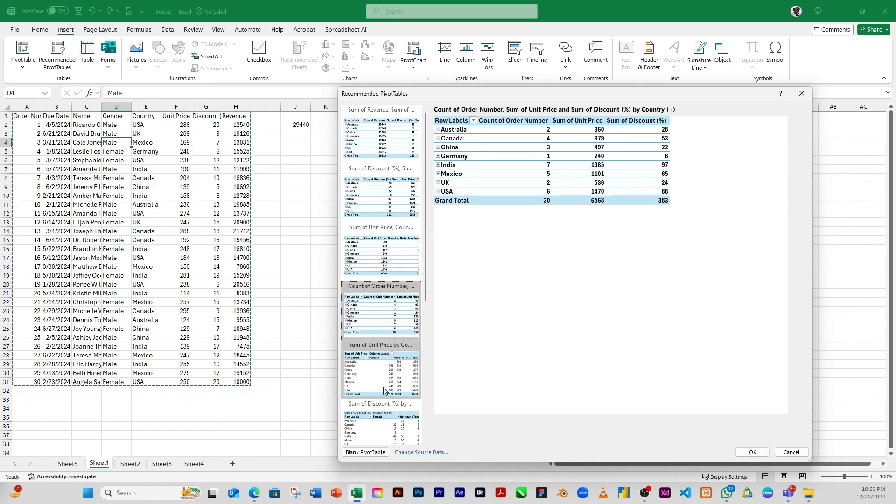
click(380, 382)
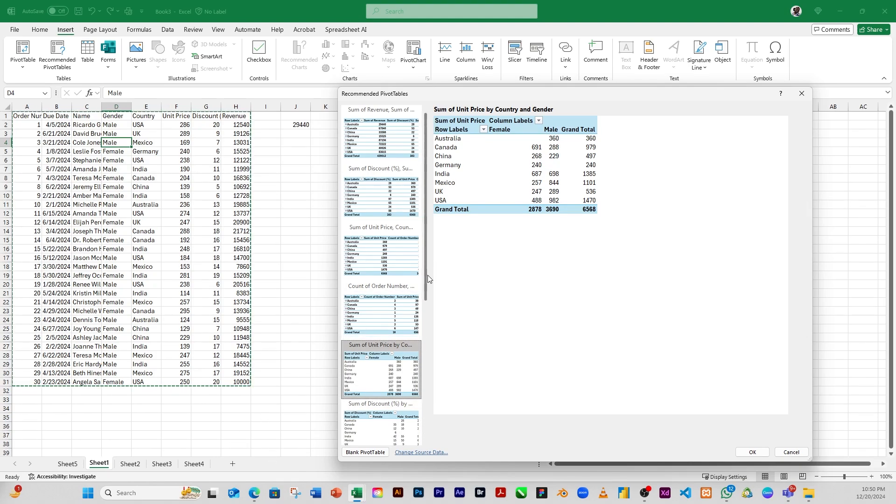
Insert the recommended Average of Revenue by Gender PivotTable and undo its field layout
drag(428, 277, 427, 420)
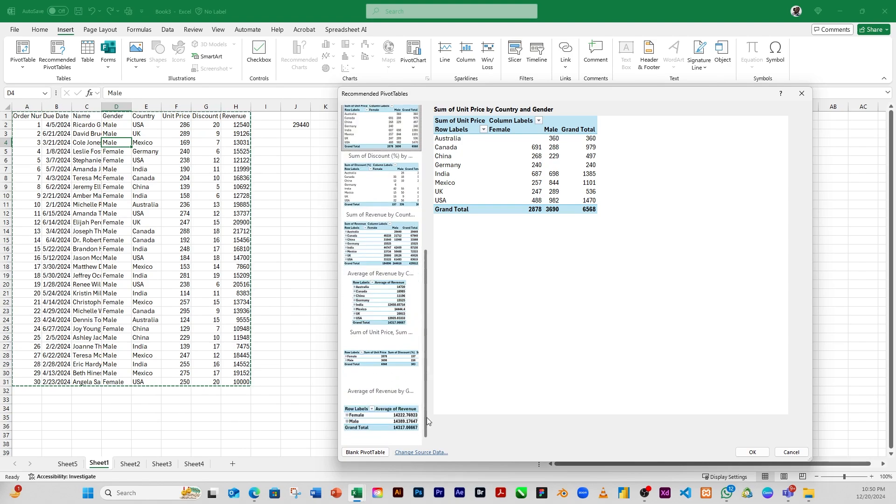
click(367, 417)
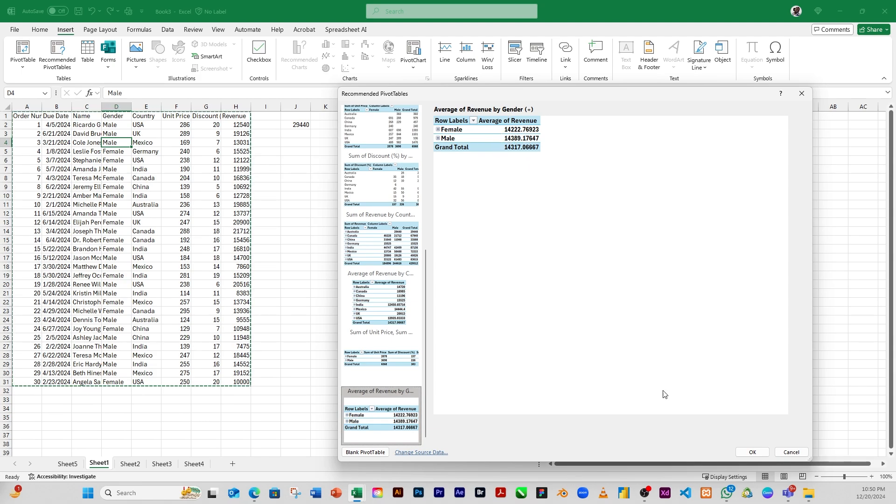
click(752, 451)
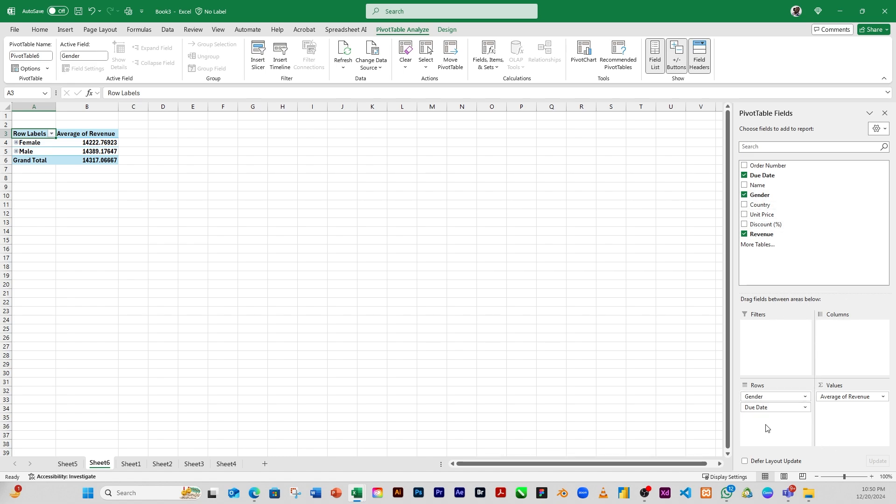
key(ctrl+z)
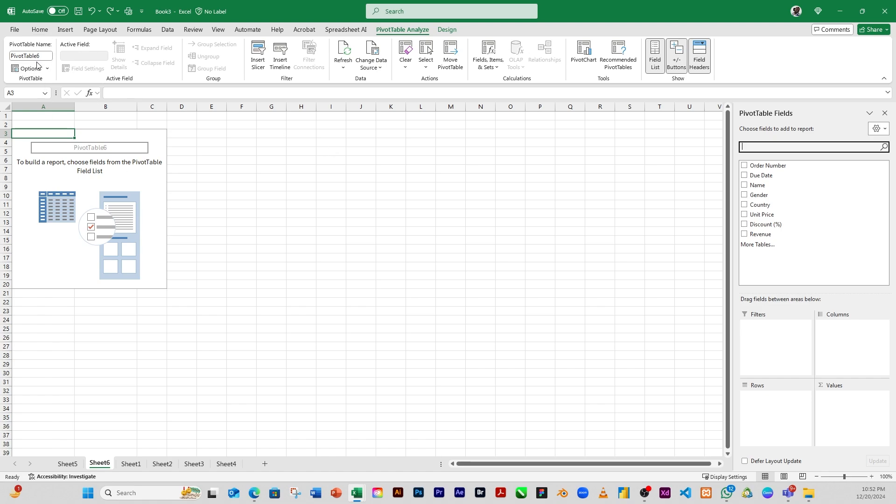
Review the country and gender PivotTable on Sheet5 and return to the sales data on Sheet1
click(70, 464)
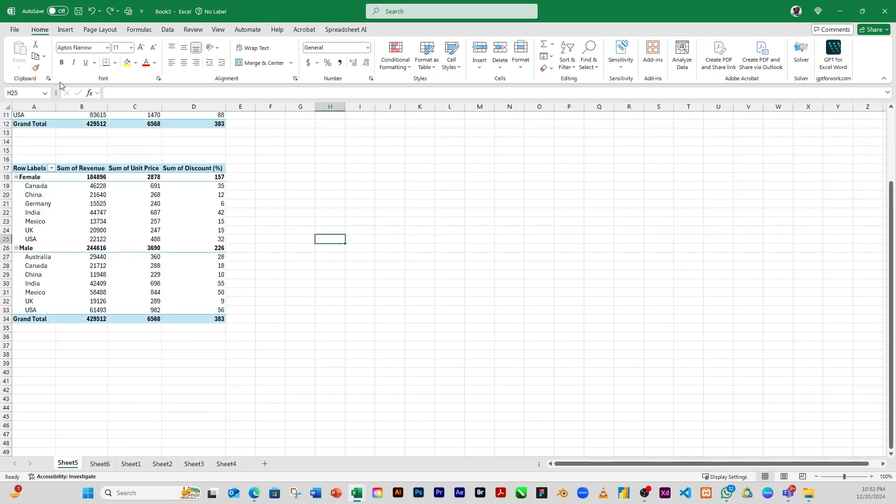
click(65, 38)
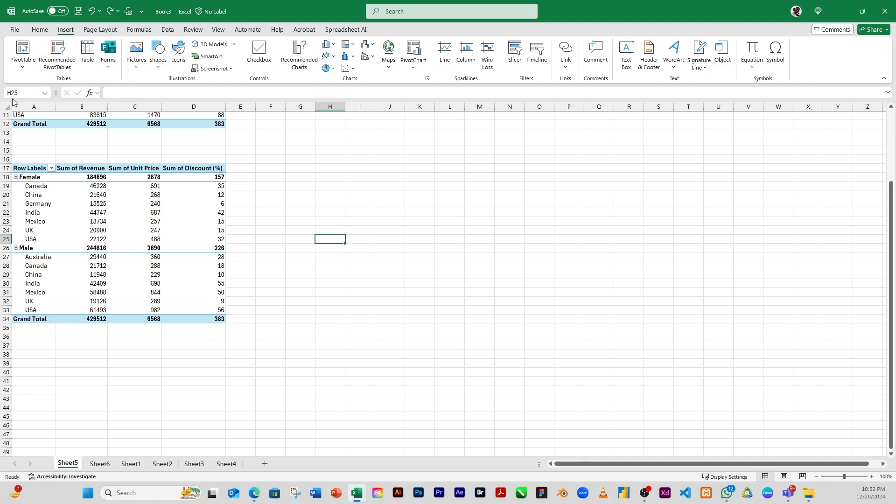
click(171, 251)
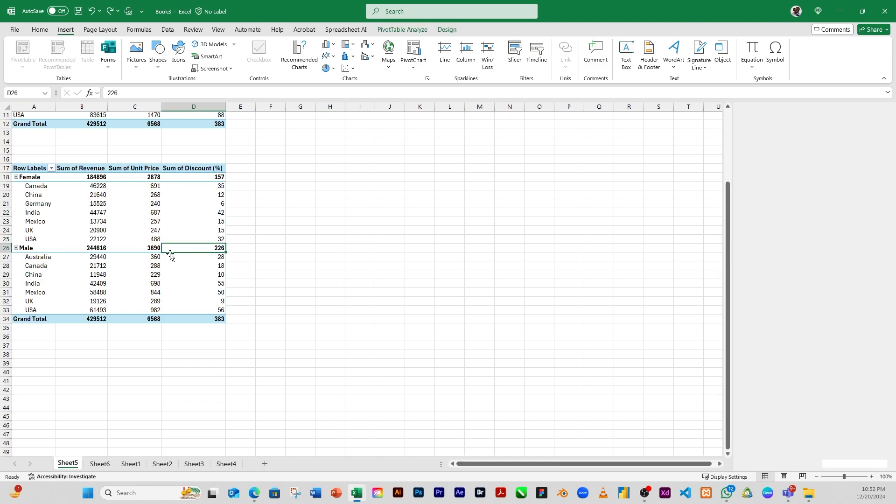
click(100, 464)
click(131, 464)
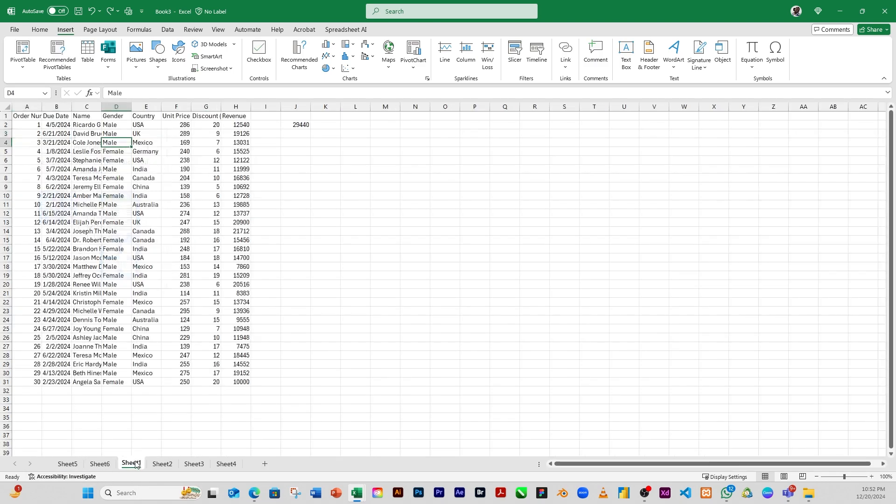
Delete the =H11+H24 formula from cell J2
click(90, 168)
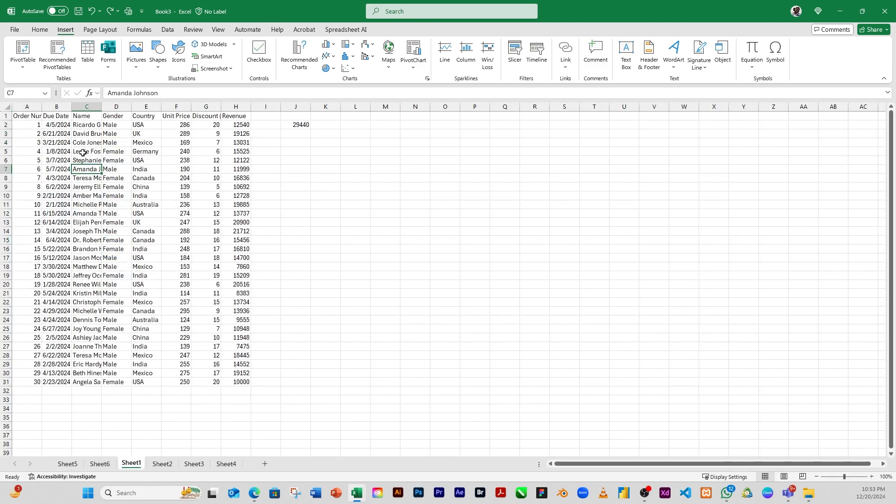
click(156, 267)
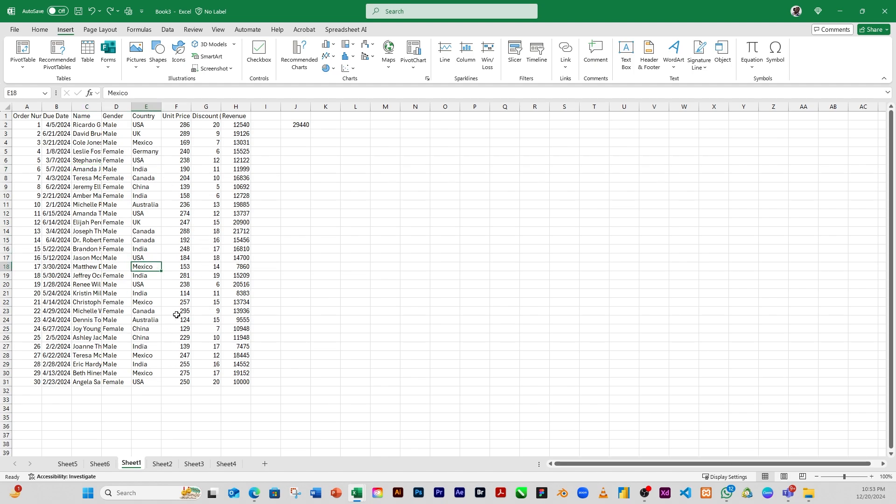
click(300, 125)
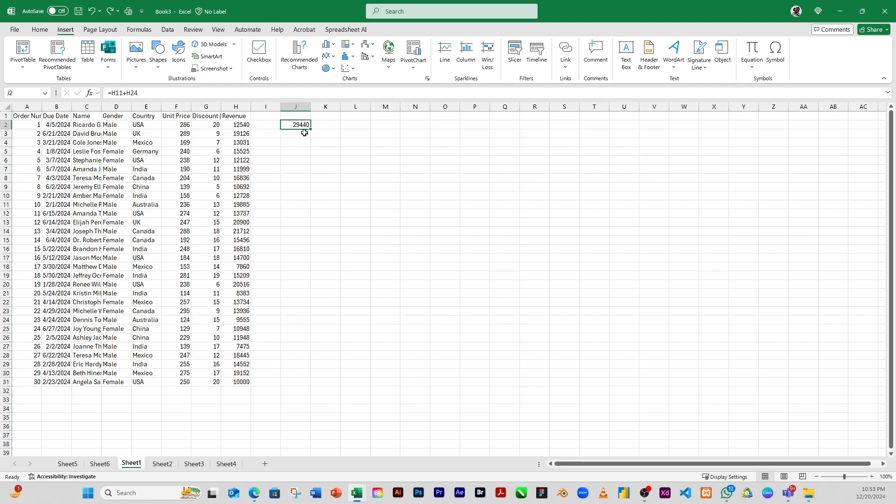
key(Delete)
click(387, 268)
drag(57, 118, 223, 382)
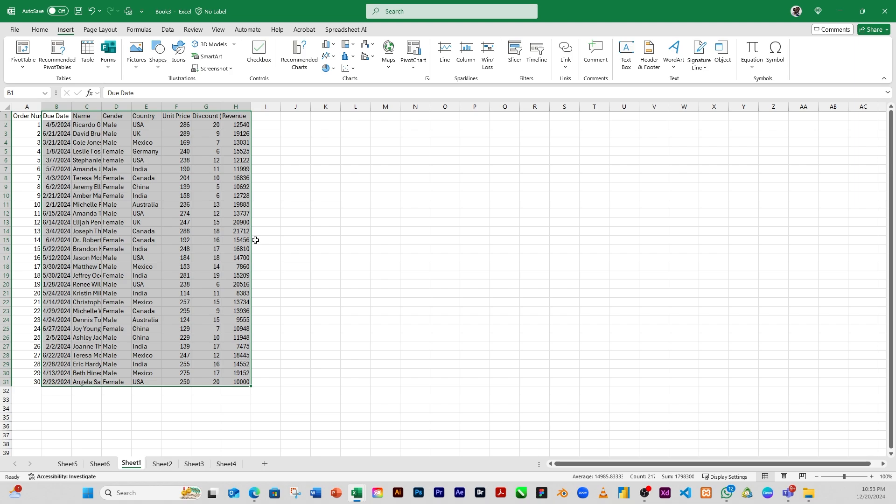
click(123, 235)
click(164, 205)
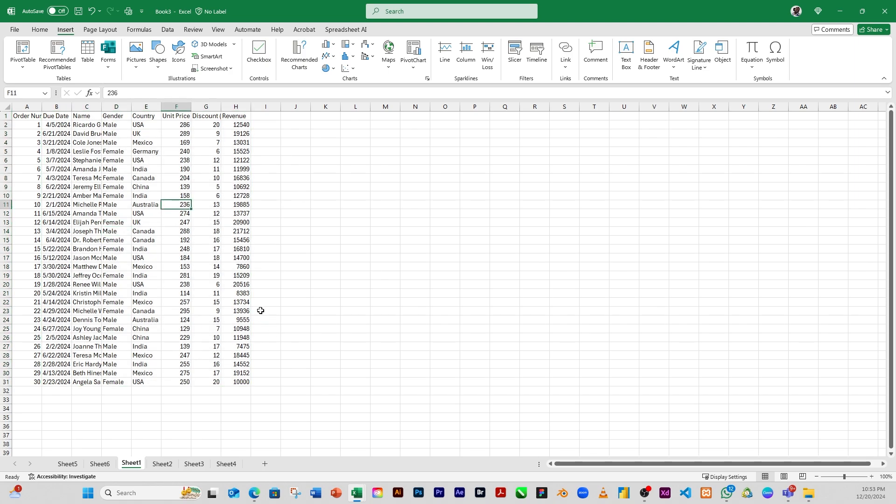
click(118, 170)
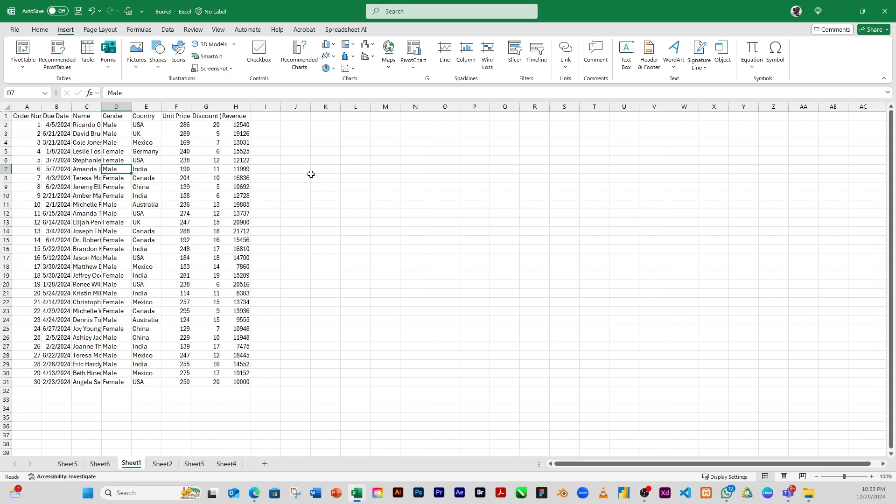
click(163, 194)
click(167, 161)
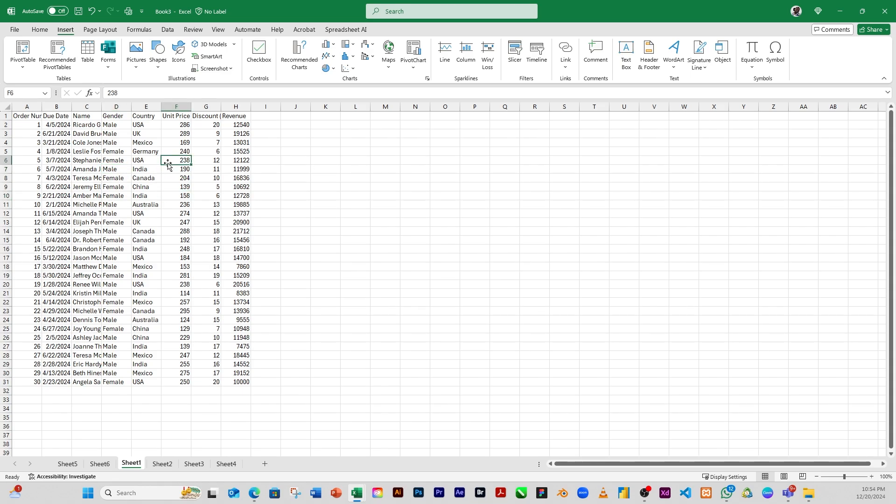
click(134, 177)
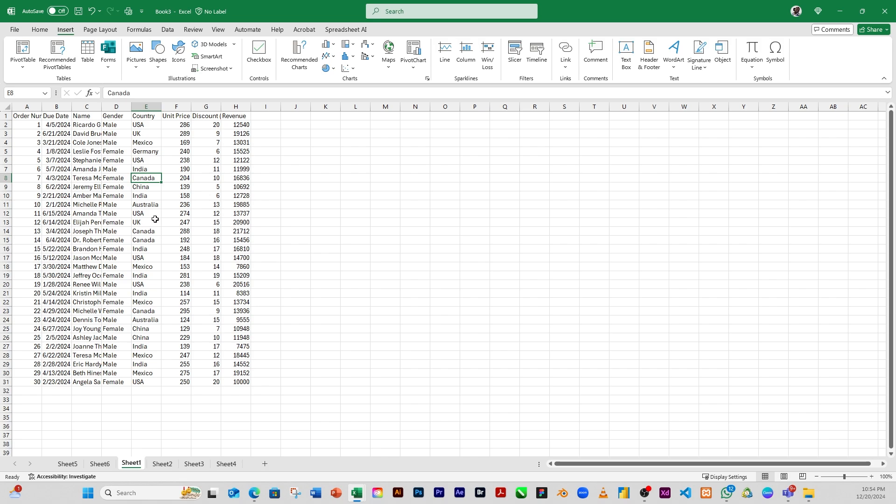
Convert the data range $A$1:$H$31 into a table with headers, then undo the conversion
key(ctrl+t)
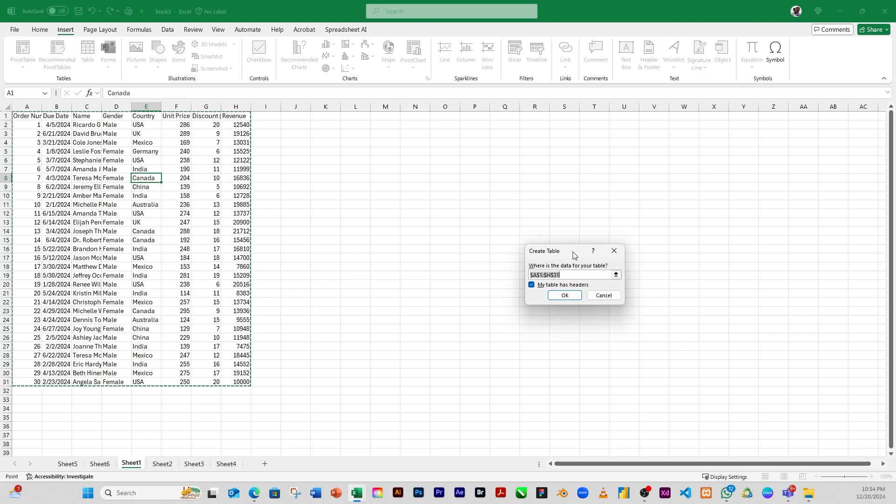
drag(573, 251, 509, 209)
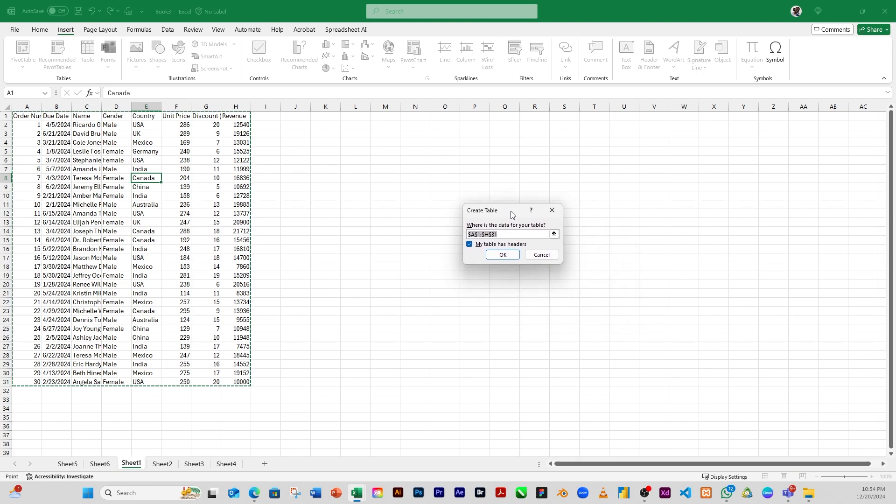
click(501, 254)
click(166, 225)
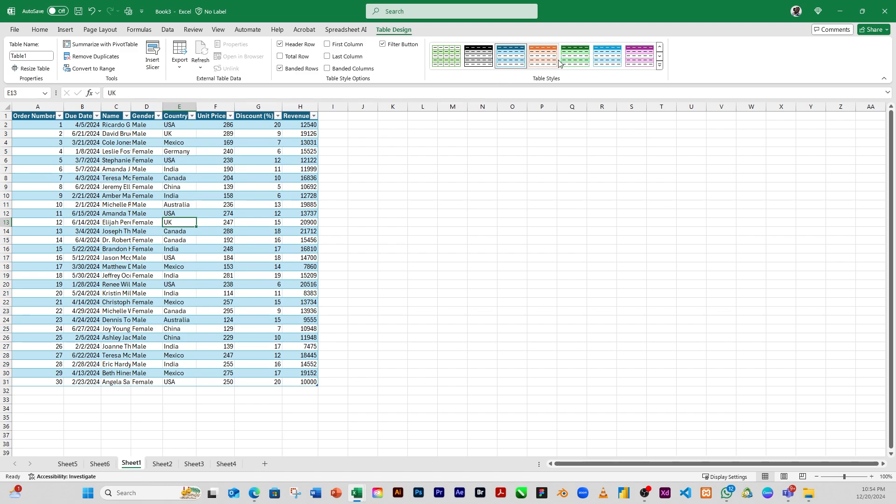
drag(382, 295, 390, 303)
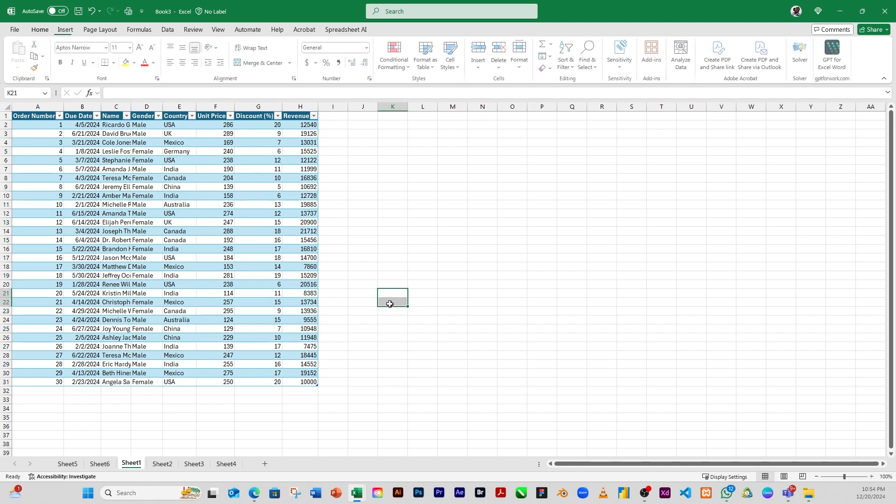
click(367, 220)
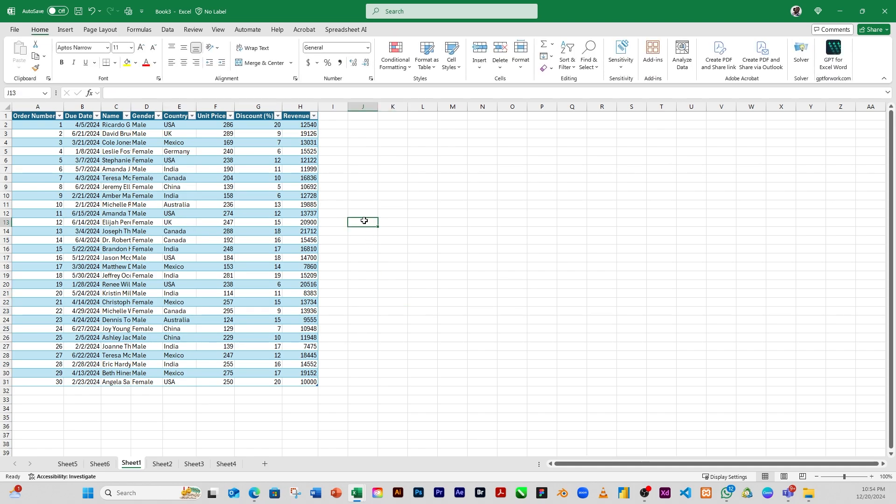
key(ctrl+z)
key(ctrl+z)
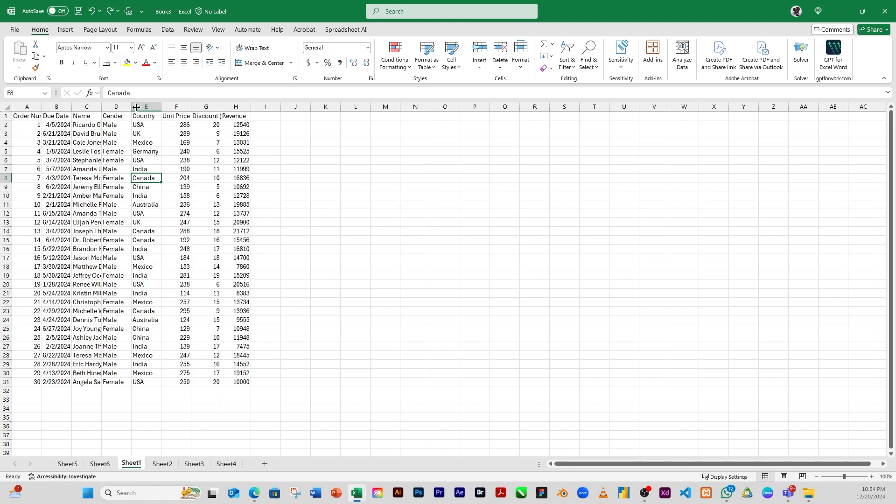
Format the sales data $A$1:$H$31 as a table with headers using a medium gray table style
scroll(49, 37, down, 2)
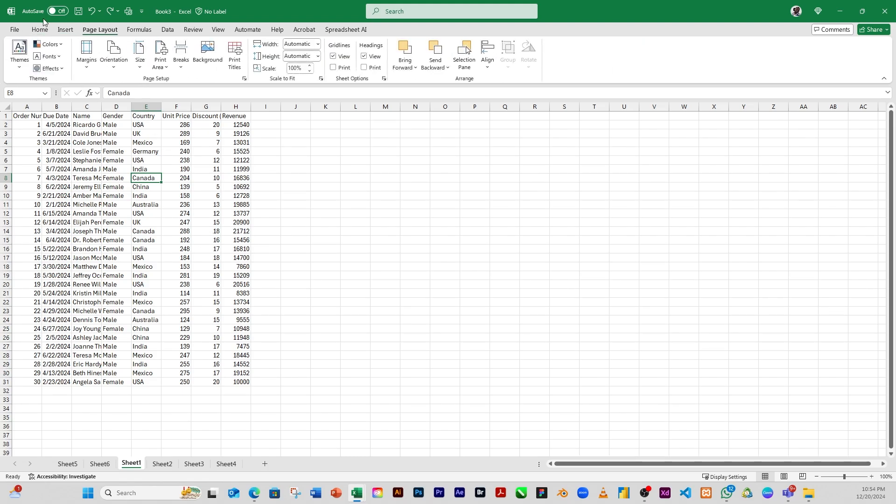
click(40, 31)
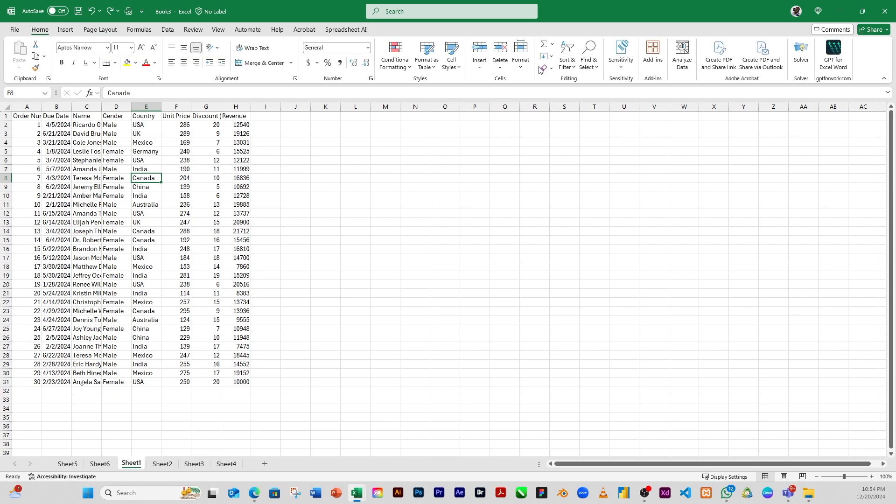
click(432, 66)
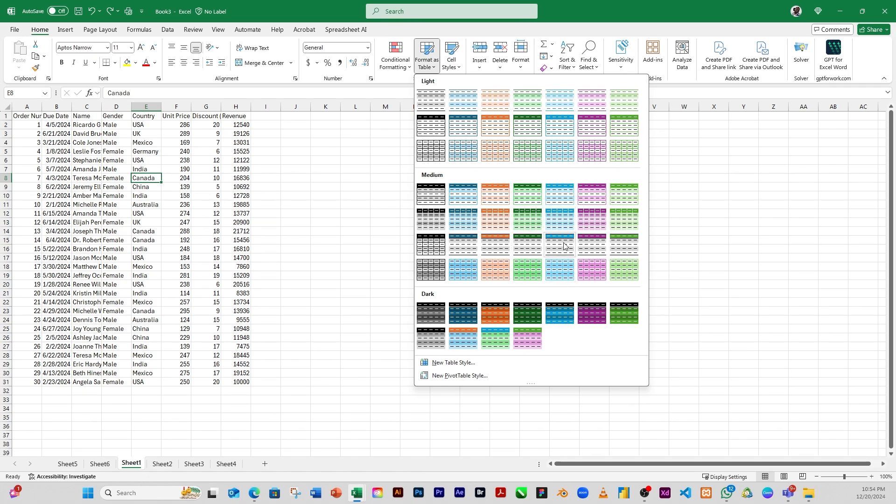
click(527, 245)
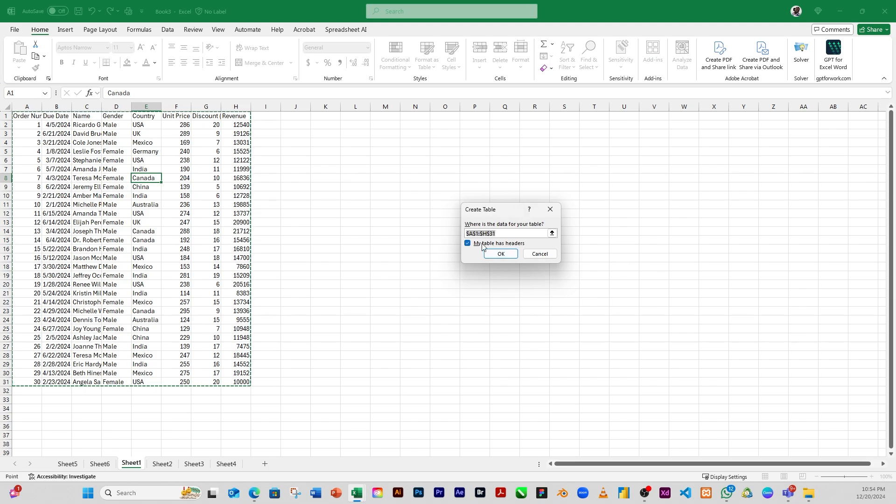
click(500, 257)
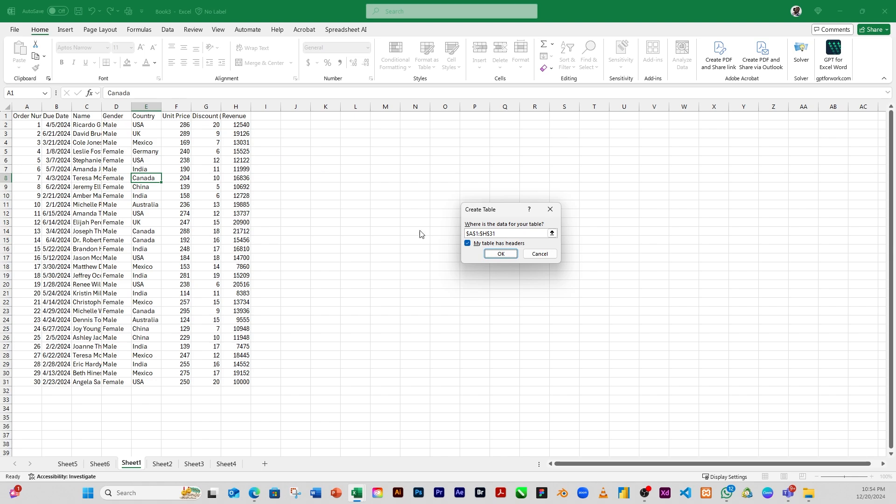
click(468, 244)
click(501, 254)
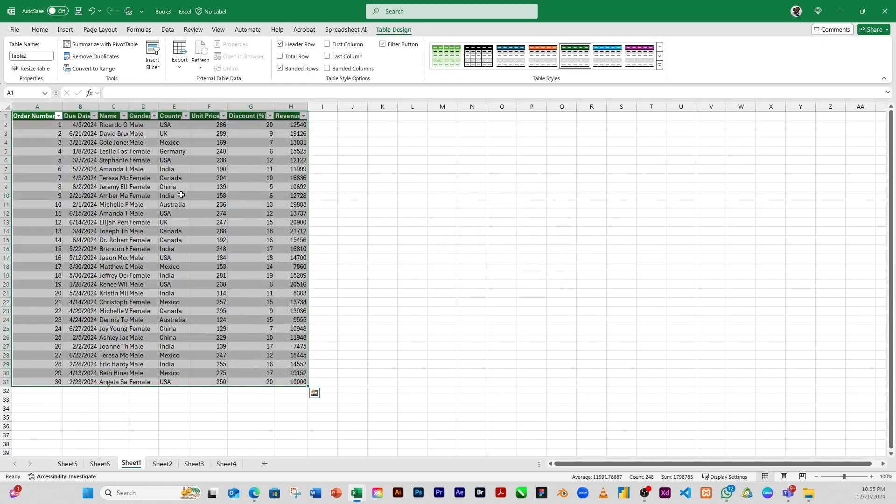
Add a total row to the sales table
click(167, 199)
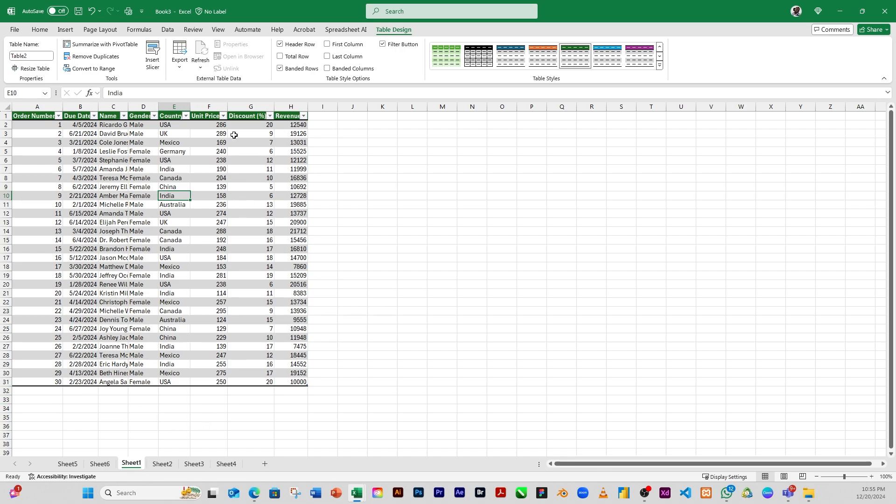
click(281, 57)
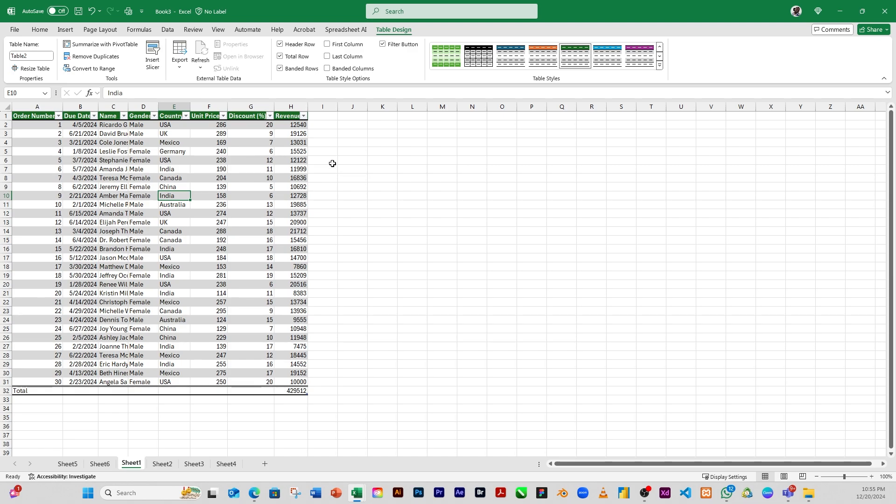
Toggle banded columns on and off repeatedly for the table
click(328, 69)
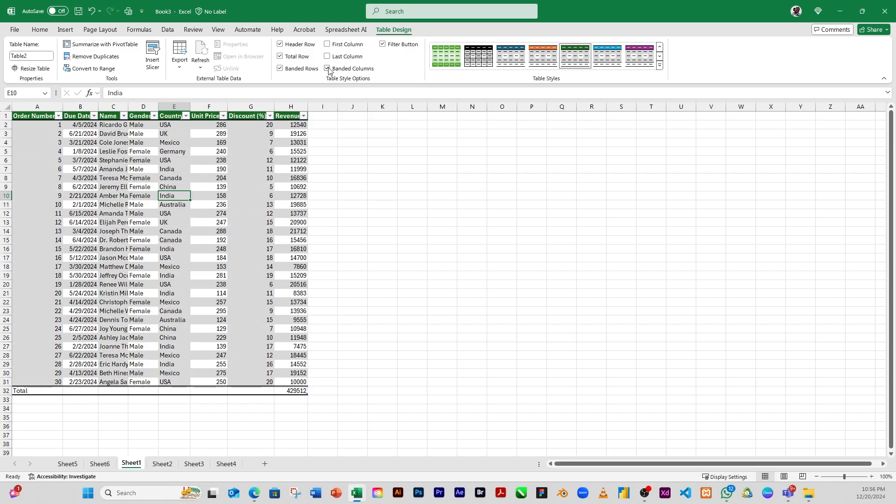
click(328, 69)
click(328, 70)
click(328, 69)
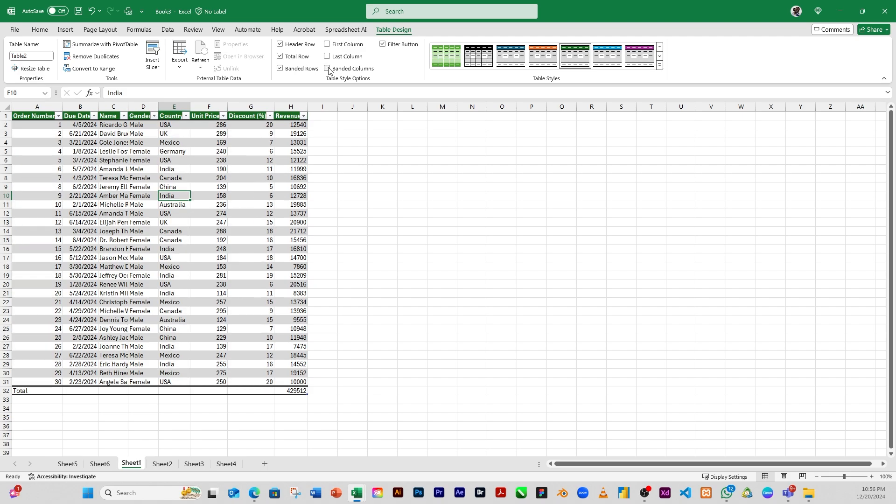
click(328, 69)
click(328, 69)
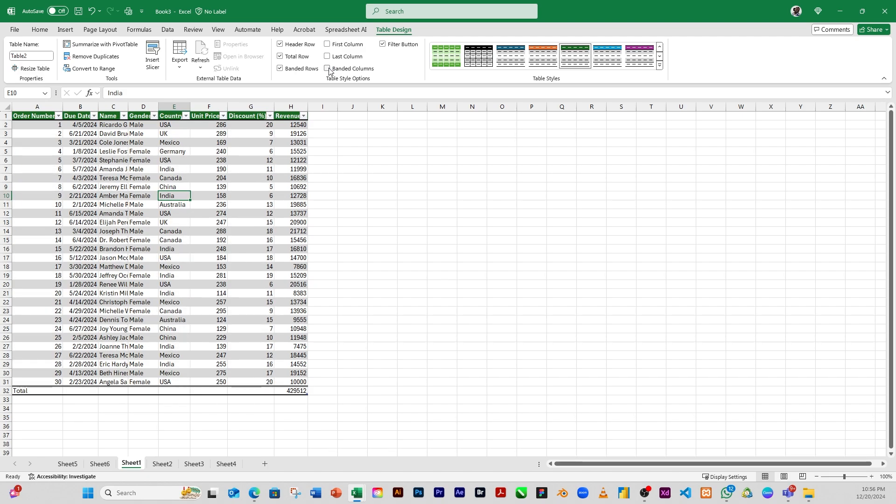
click(328, 69)
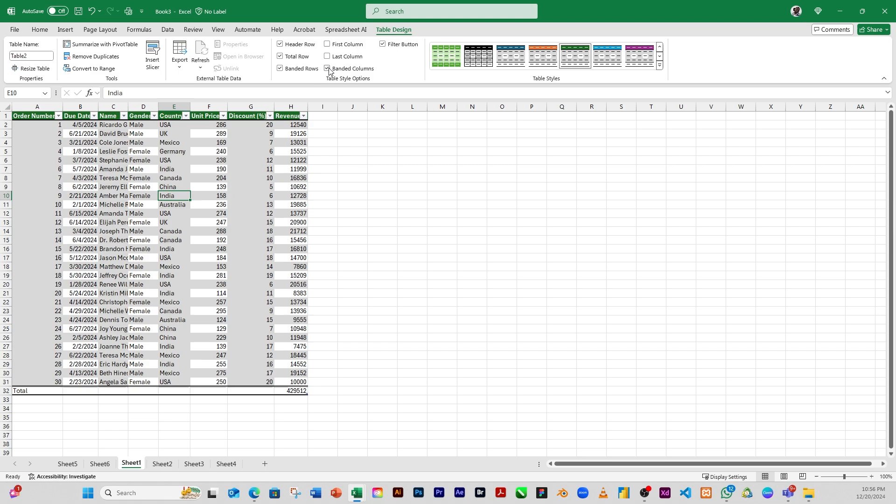
click(328, 69)
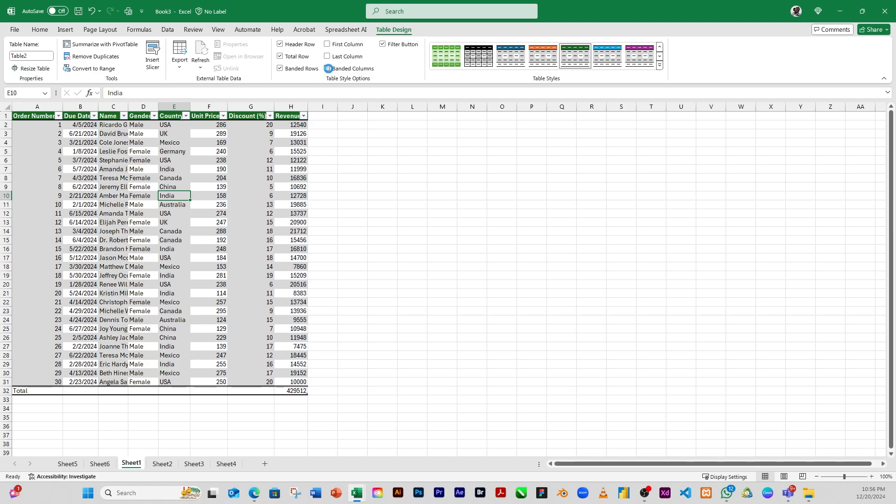
click(328, 69)
click(329, 70)
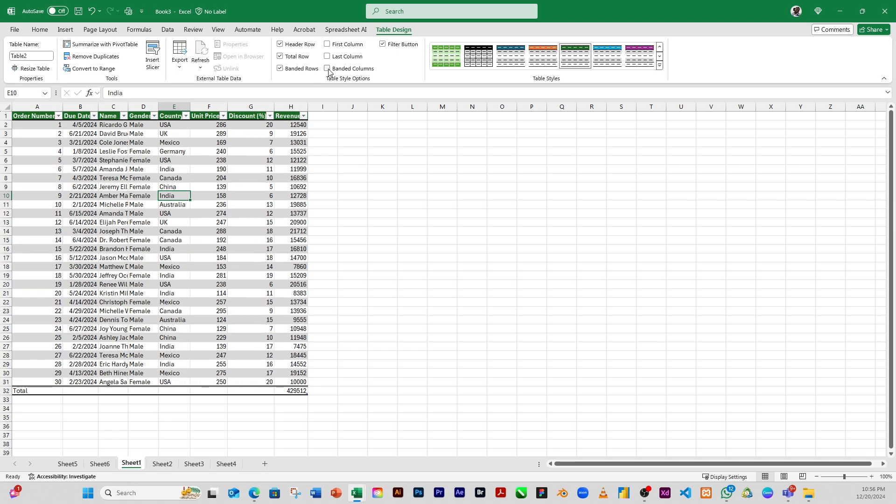
Turn on last-column emphasis for the table
click(328, 57)
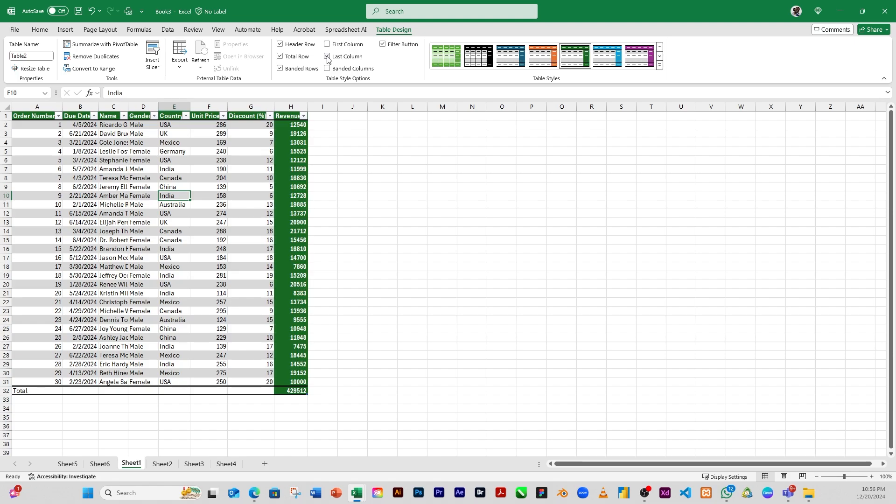
click(327, 57)
click(328, 57)
click(327, 57)
click(327, 57)
click(328, 57)
click(328, 57)
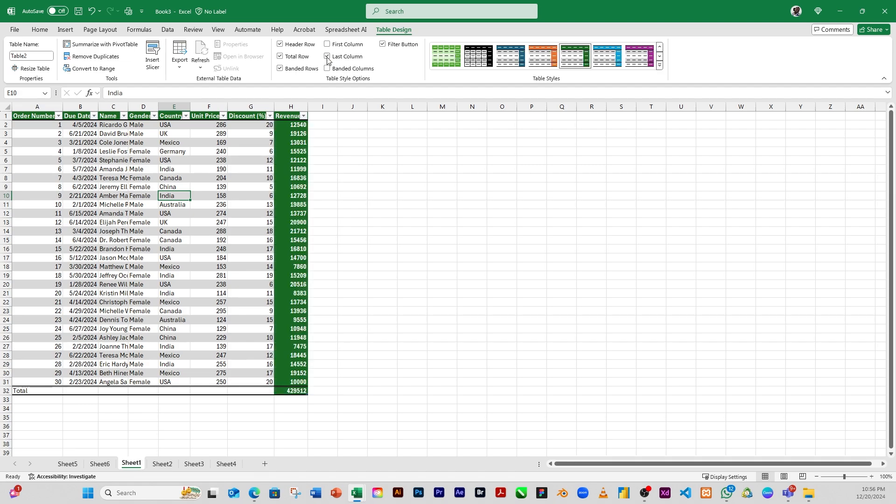
Try several table styles and apply the green table style to the sales table
click(514, 57)
click(545, 57)
click(575, 58)
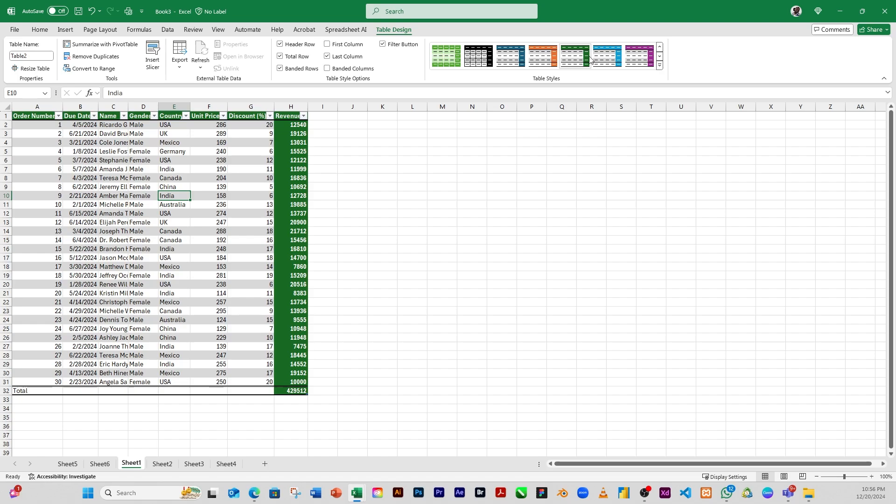
click(593, 59)
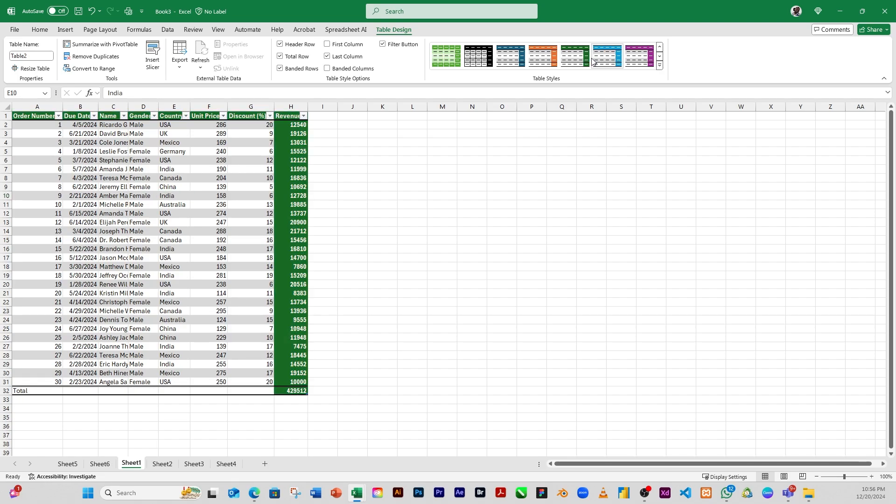
click(645, 54)
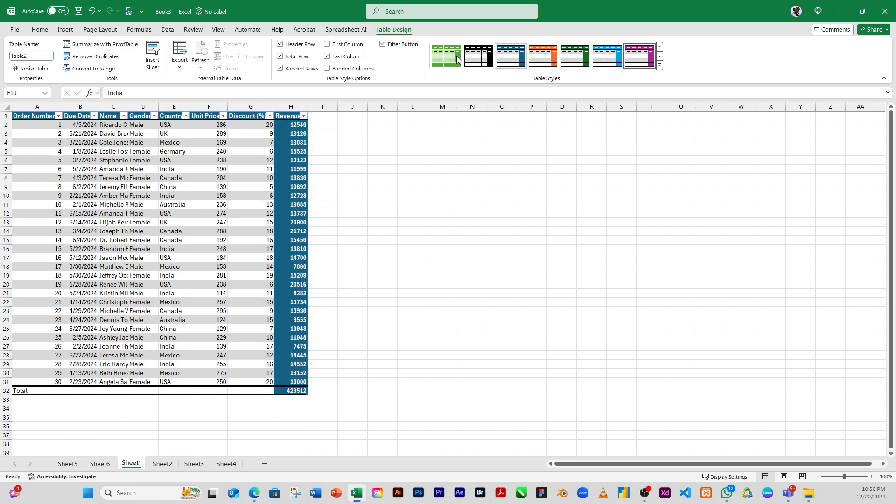
click(442, 63)
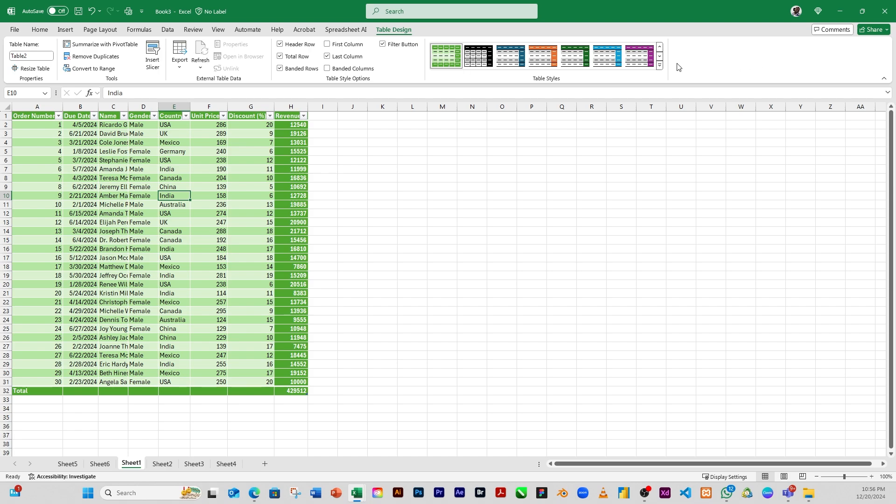
click(660, 65)
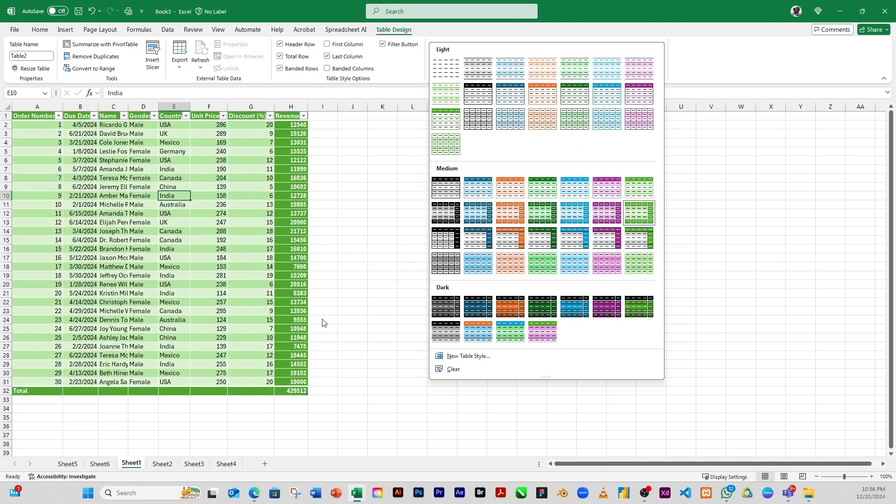
click(214, 200)
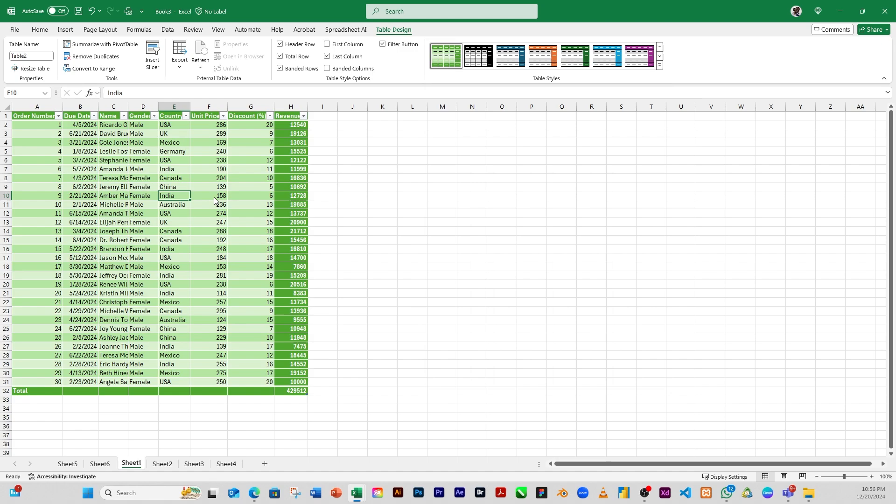
Try to rename the table as Table of Revenue
click(160, 164)
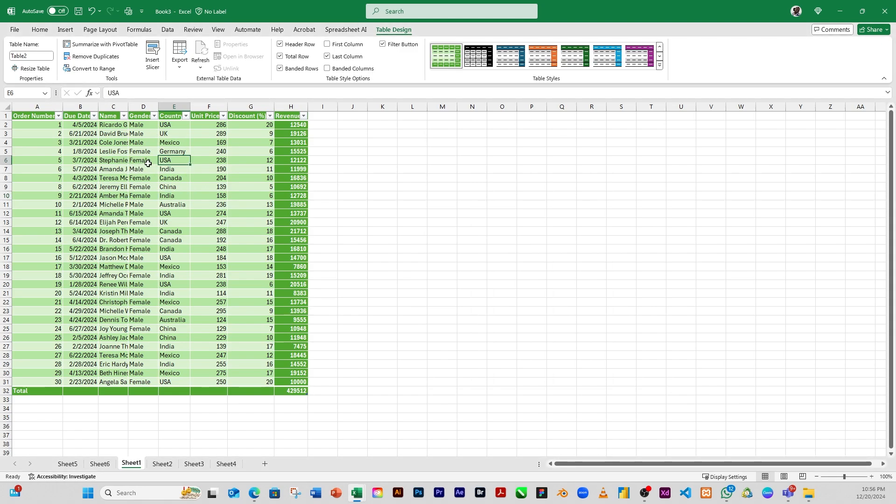
click(32, 56)
key(Escape)
click(38, 54)
text(Ta)
text(Revenue)
key(Return)
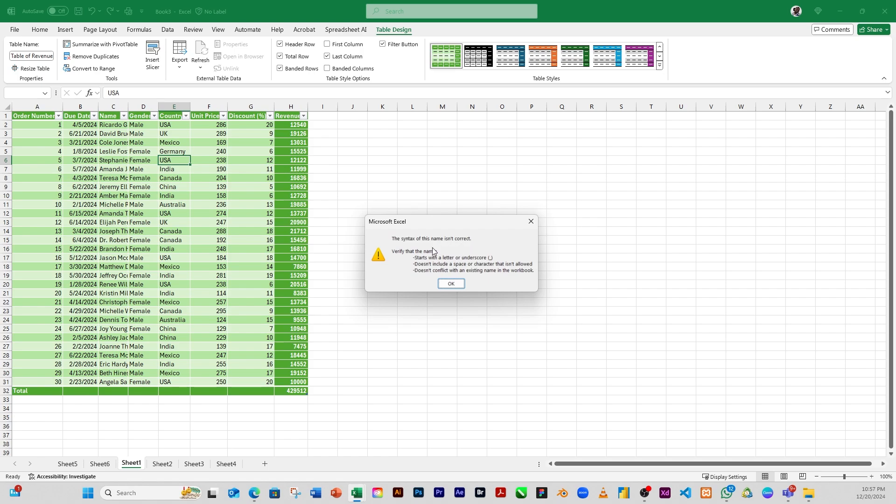
click(451, 283)
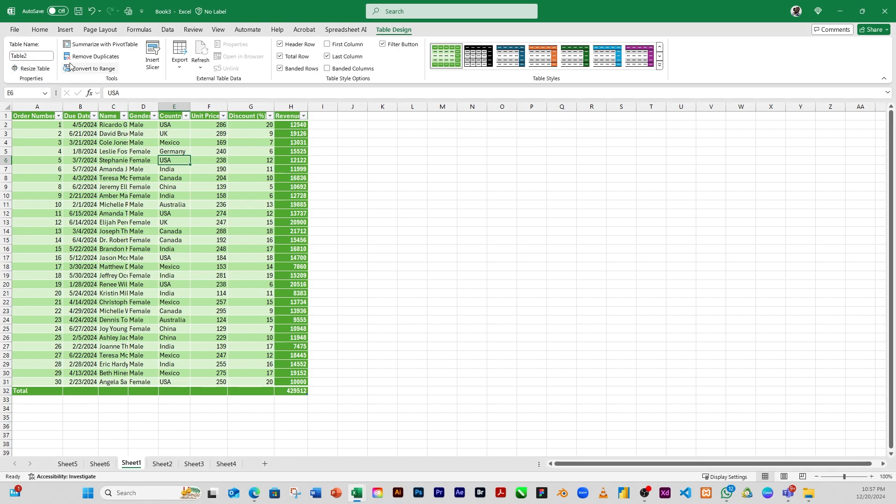
Rename the table as TableOfRevenue
click(46, 56)
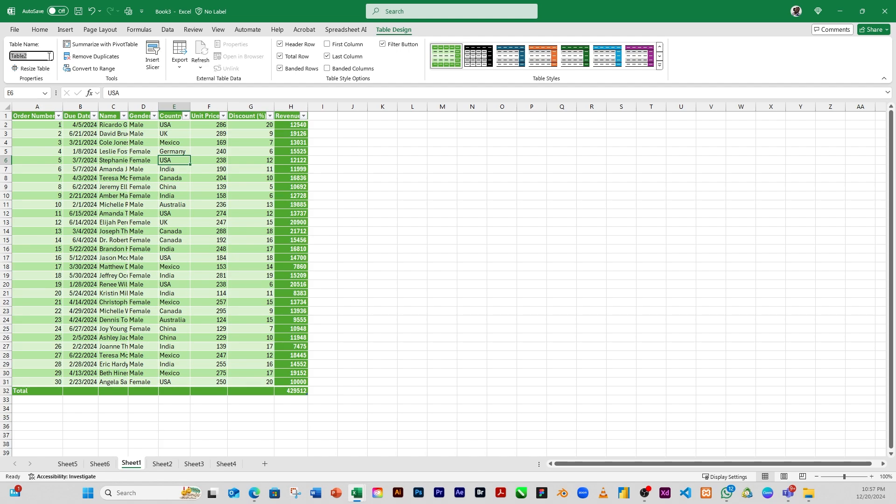
text(TableOfRevenue)
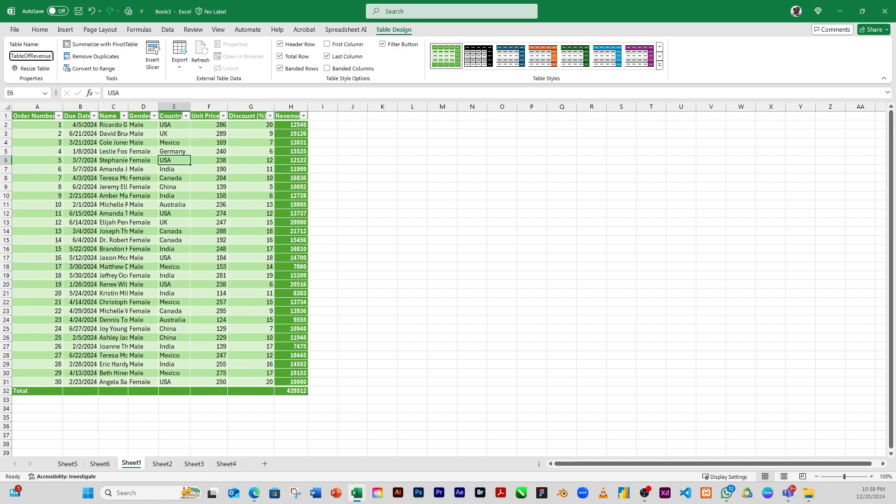
key(Return)
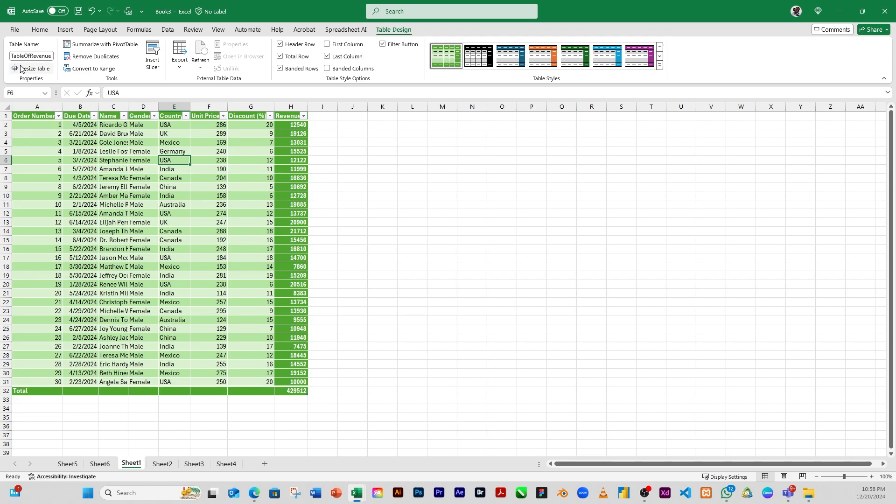
Rename the table as Table_Of_Revenue
click(34, 54)
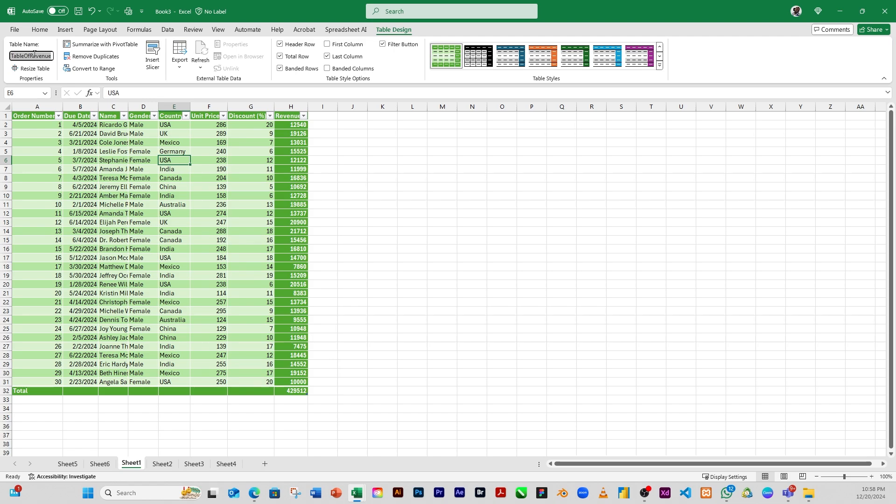
text(Table_Of+Re)
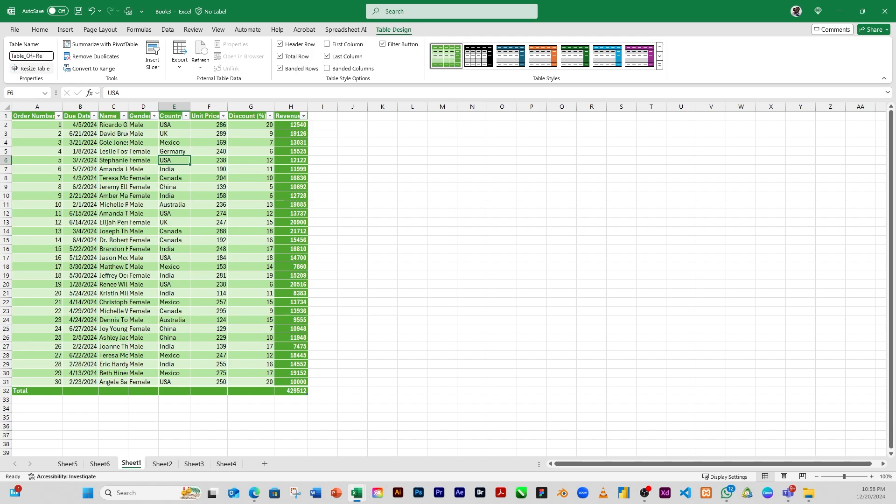
key(BackSpace)
key(BackSpace)
key(BackSpace)
key(BackSpace)
text(f_Revenue)
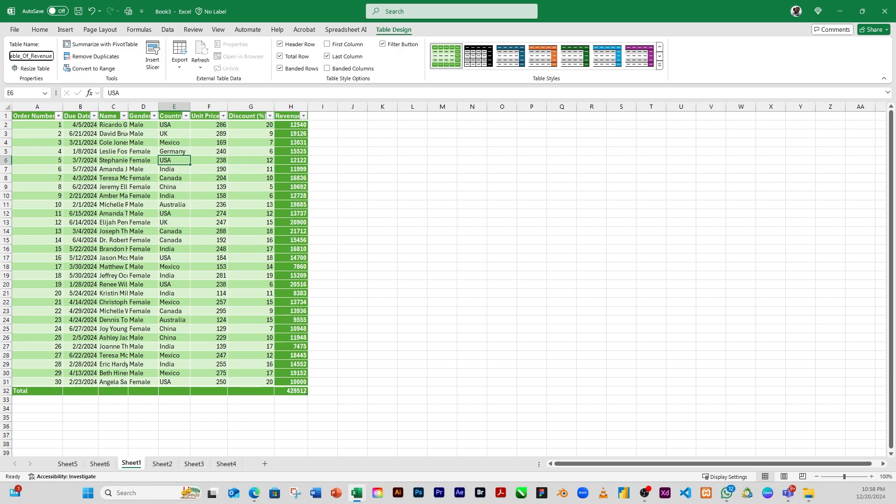
key(Return)
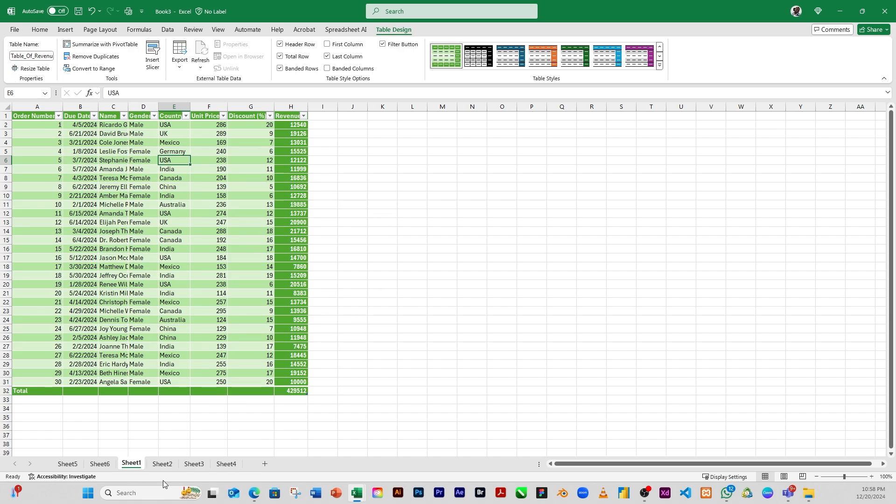
Browse the PivotTables on Sheet2, Sheet4 and Sheet6, then return to the sales table on Sheet1
click(163, 464)
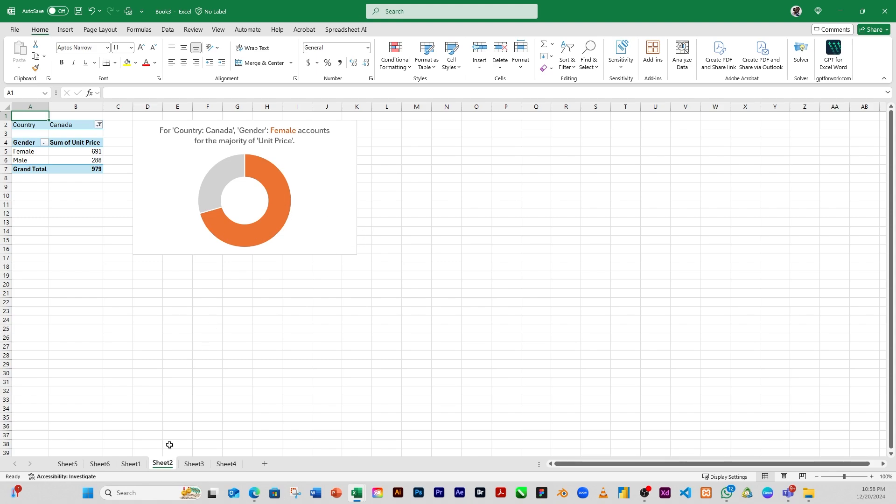
click(232, 463)
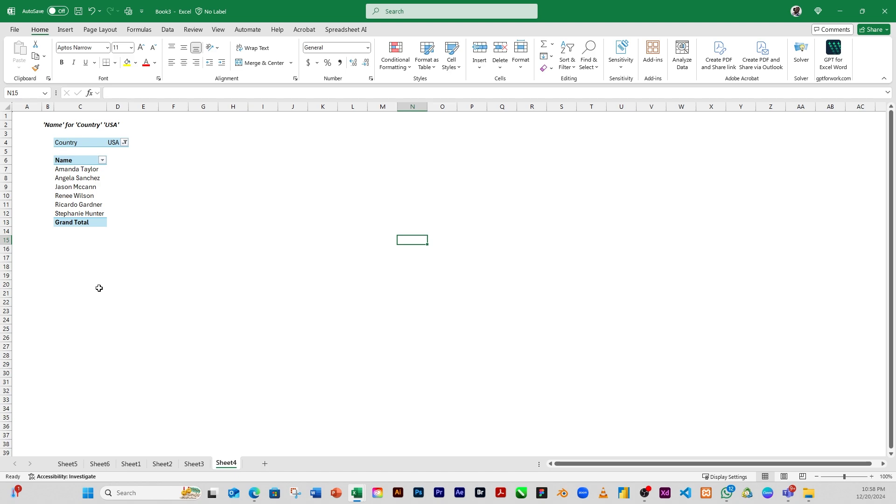
click(100, 464)
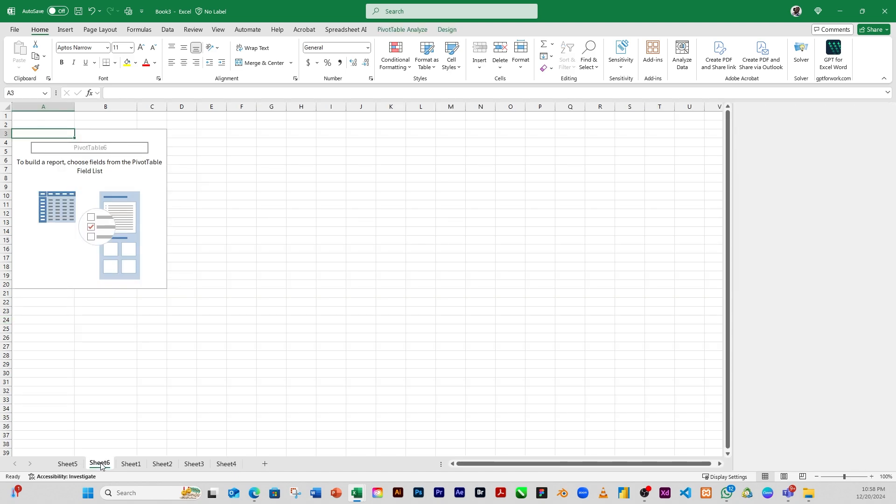
click(131, 464)
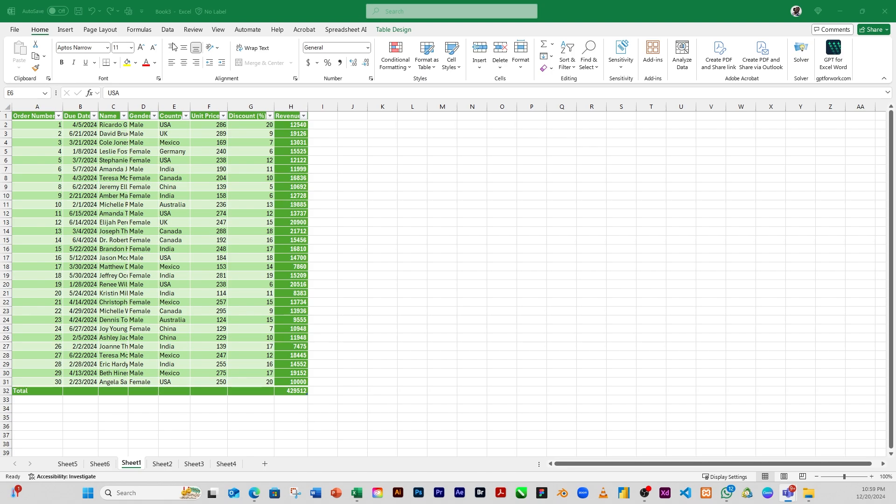
Start inserting a new form from the sales sheet
click(63, 31)
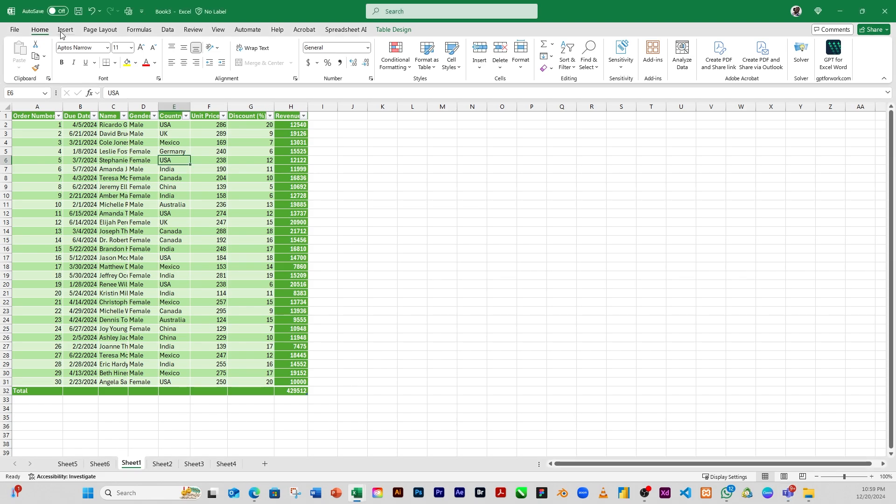
click(63, 31)
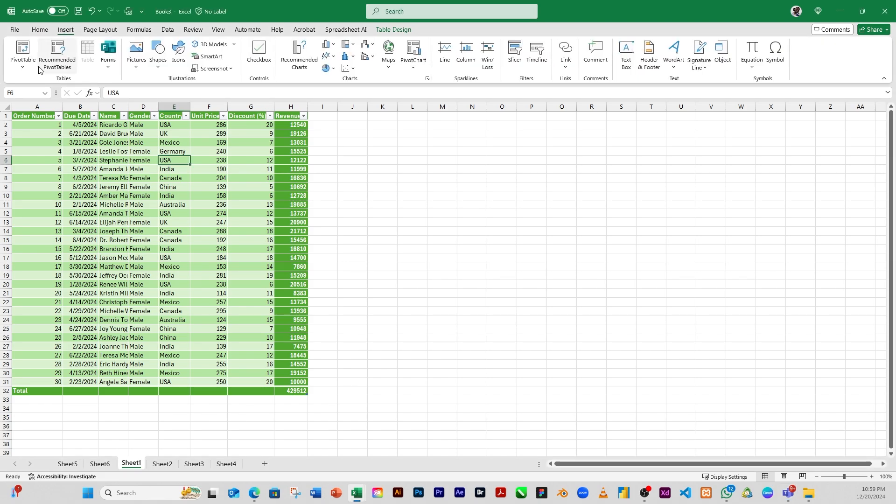
click(360, 230)
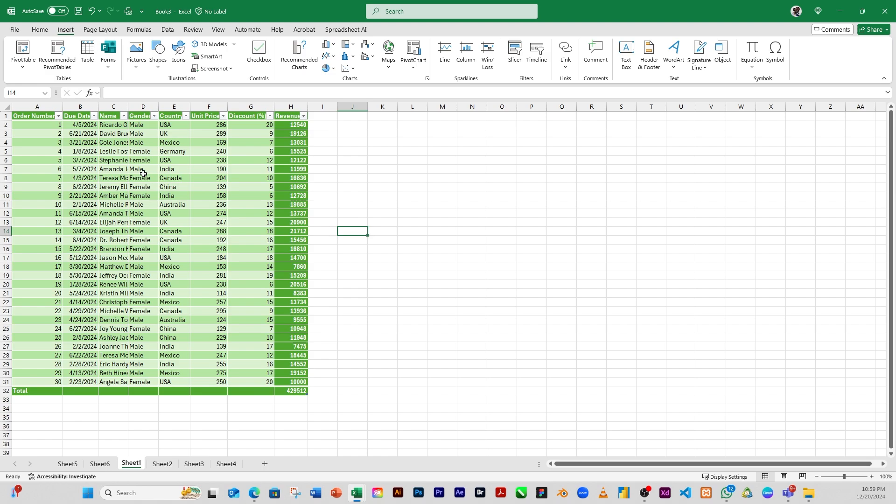
click(108, 70)
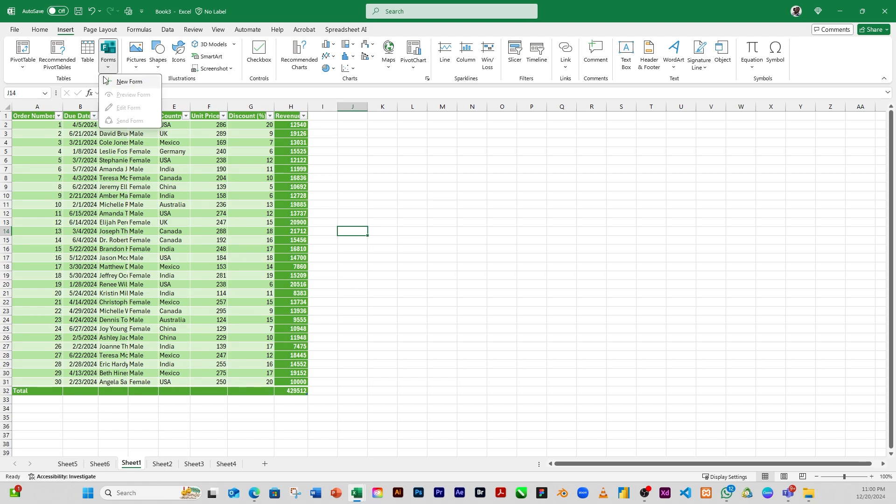
Close the form options and add a new worksheet to the workbook
click(112, 60)
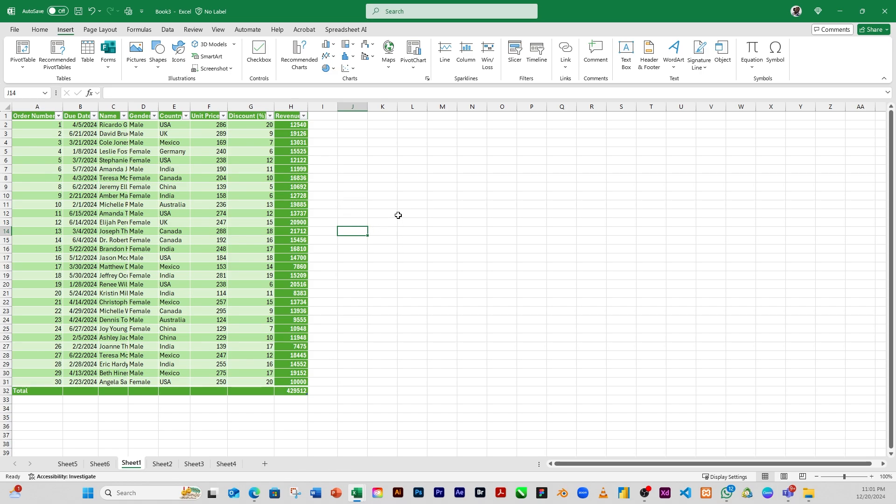
click(400, 196)
click(357, 160)
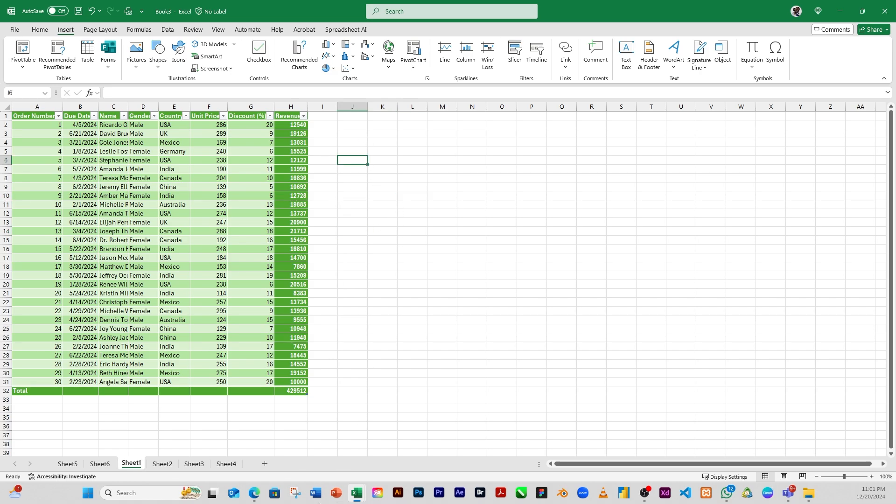
click(265, 464)
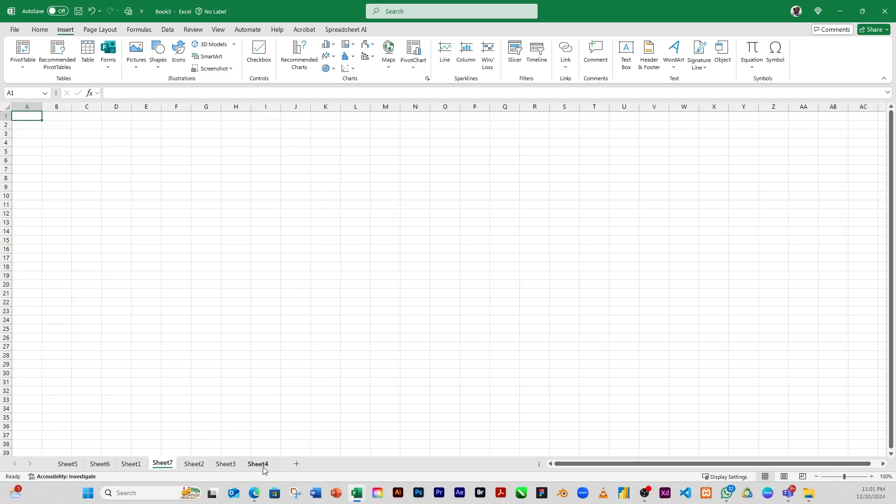
Insert a Dusk stock photo of car light trails into cell A1 of the new sheet
click(126, 175)
click(32, 120)
click(136, 65)
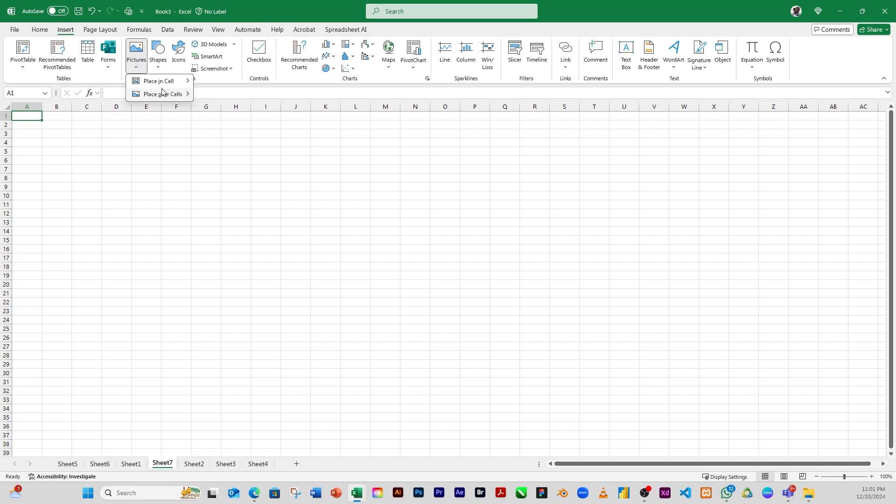
mouse_move(167, 85)
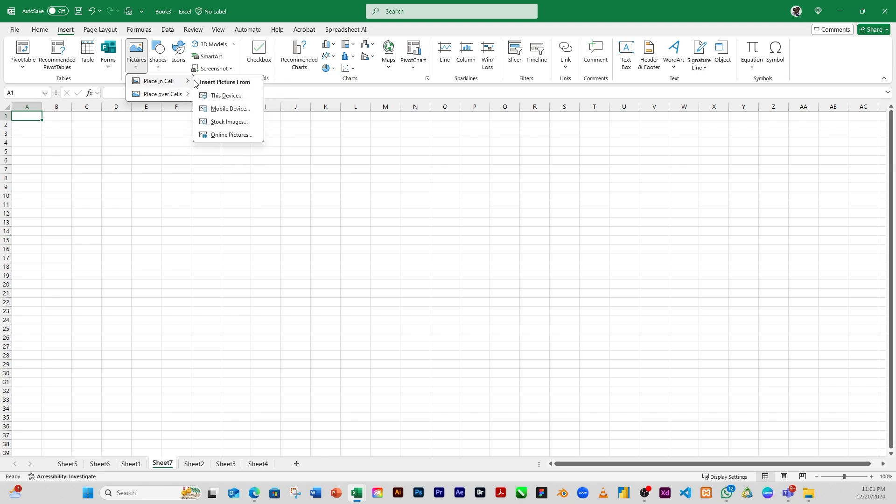
click(229, 123)
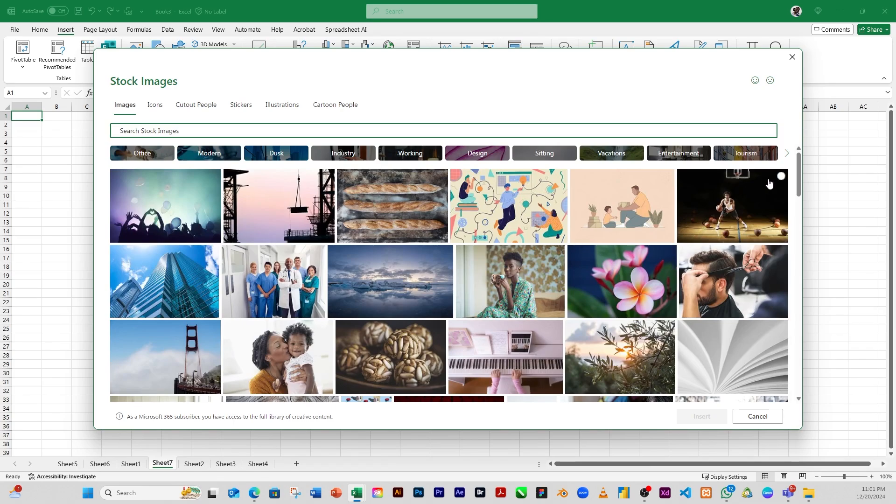
click(143, 158)
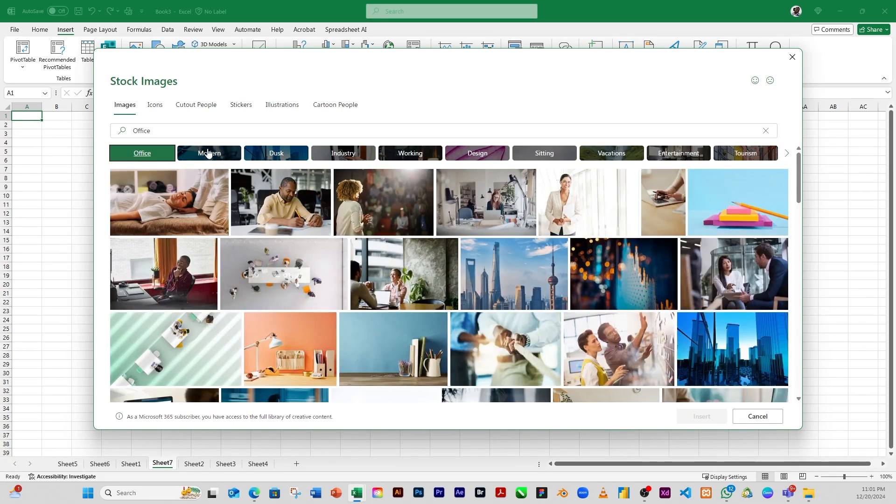
click(208, 156)
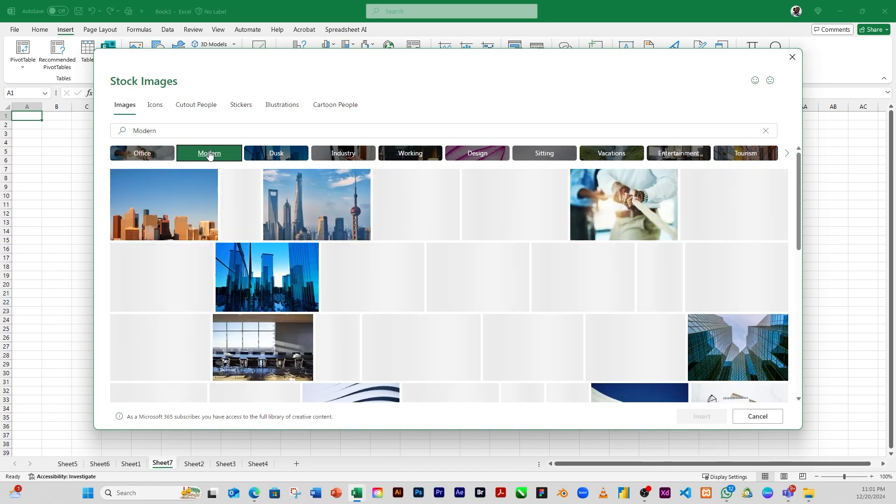
click(282, 158)
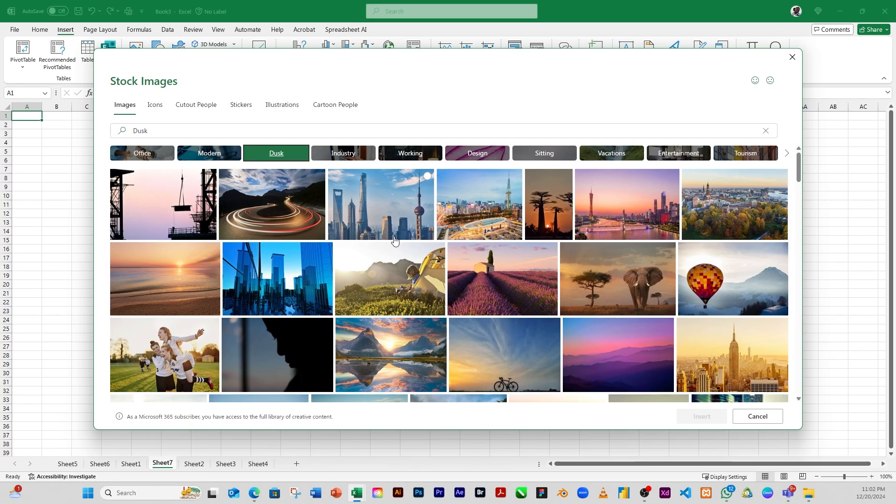
click(282, 197)
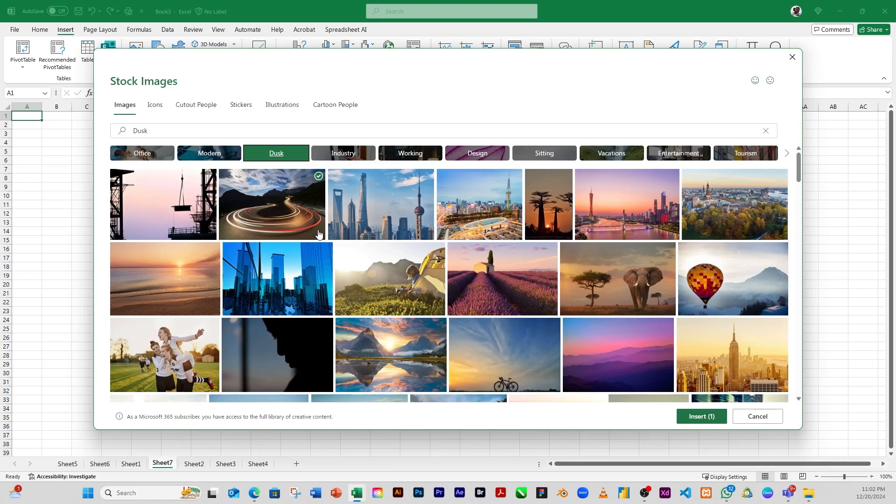
click(700, 418)
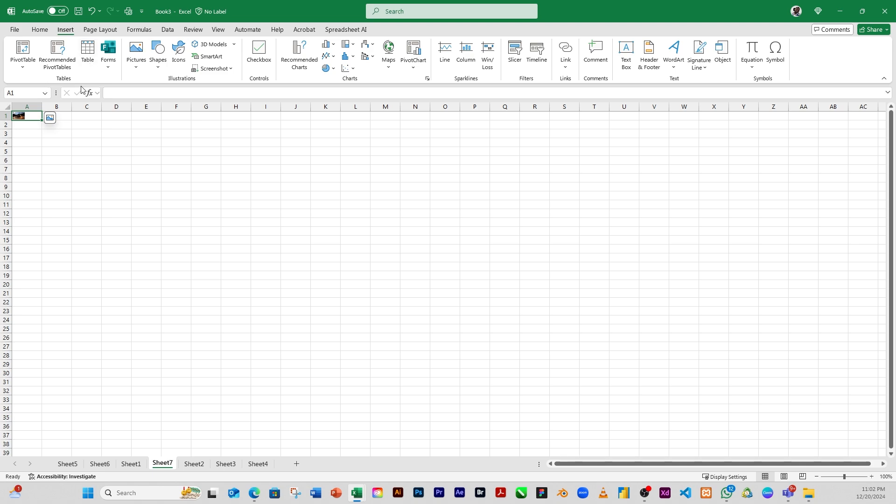
Try placing the A1 picture over the cells and moving it, then undo both changes
click(50, 119)
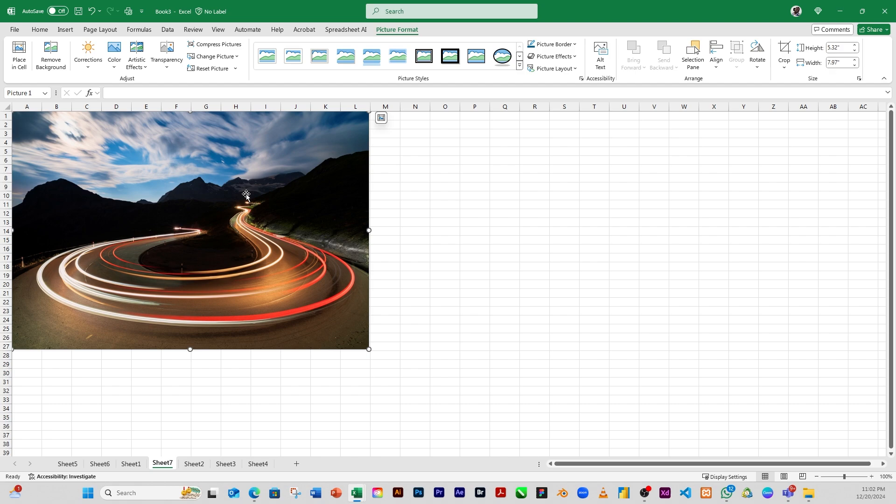
drag(239, 176, 254, 226)
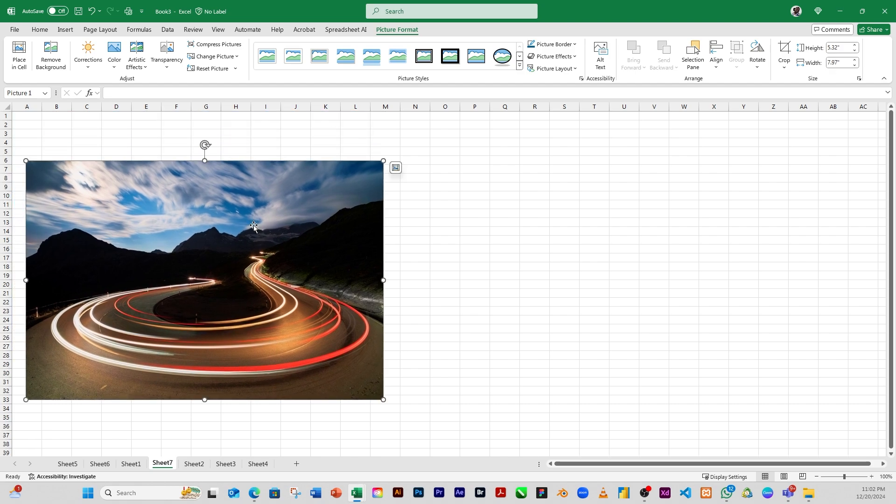
key(ctrl+z)
key(ctrl+z)
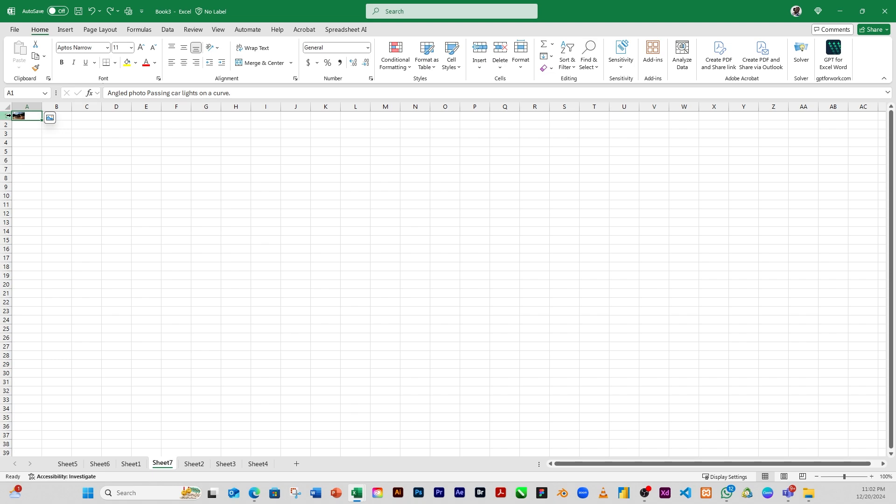
click(65, 29)
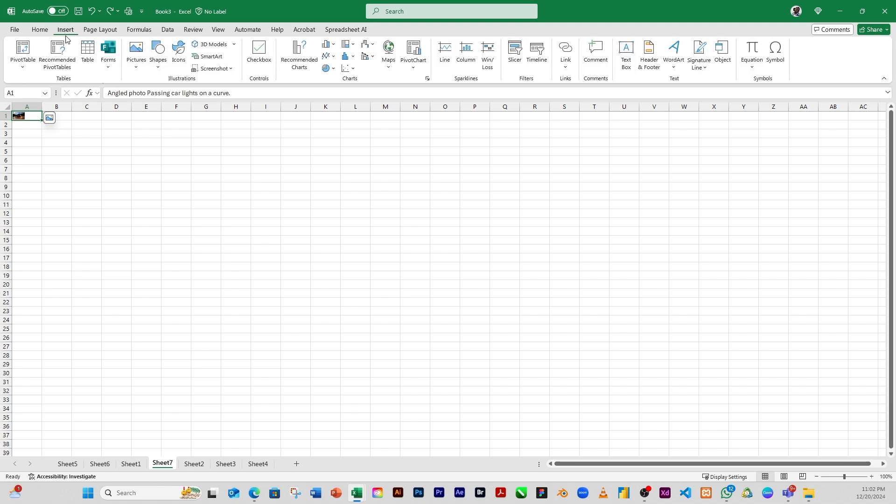
click(136, 59)
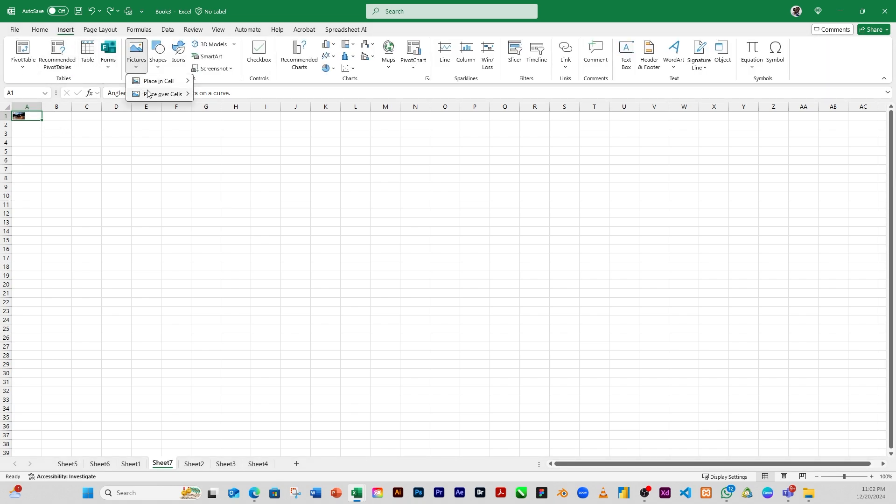
mouse_move(152, 87)
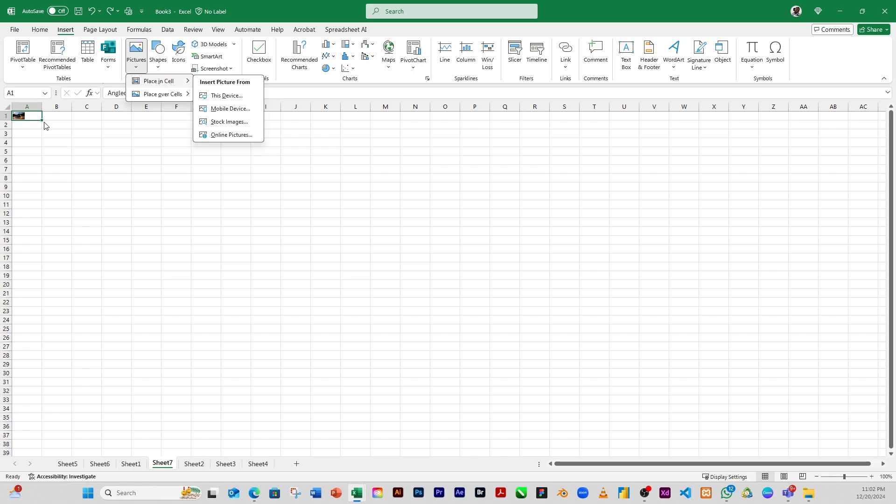
click(38, 133)
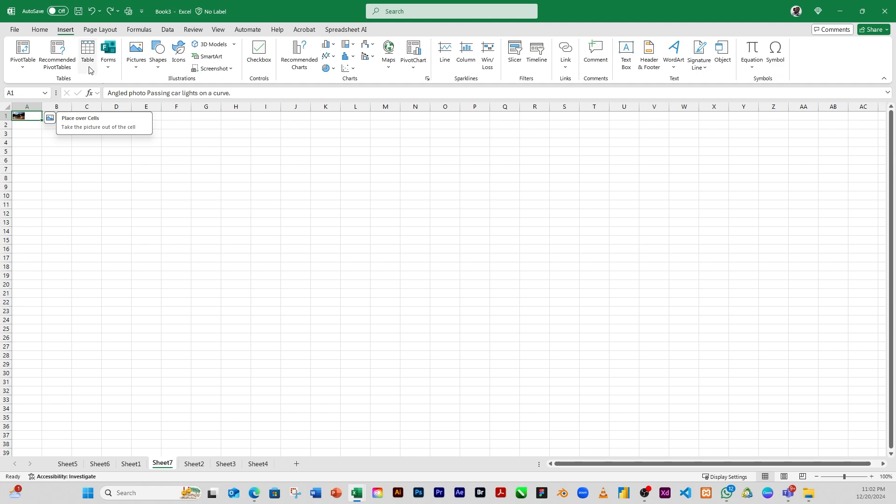
click(136, 69)
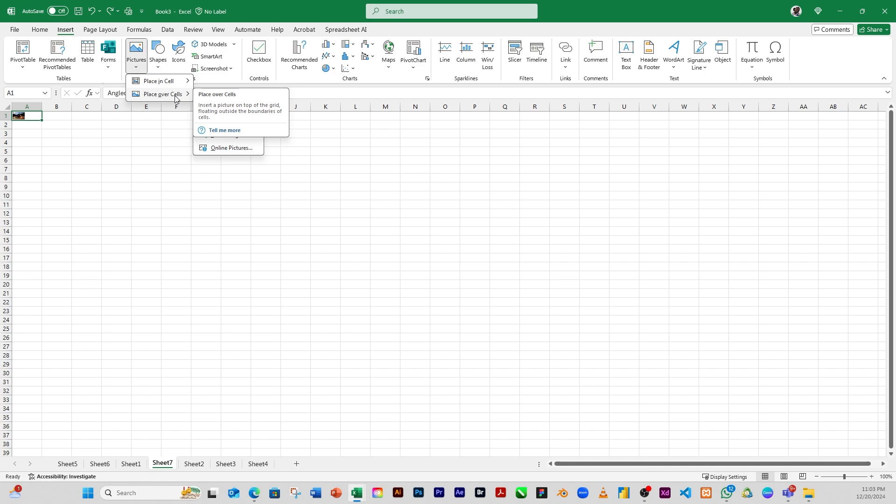
click(30, 115)
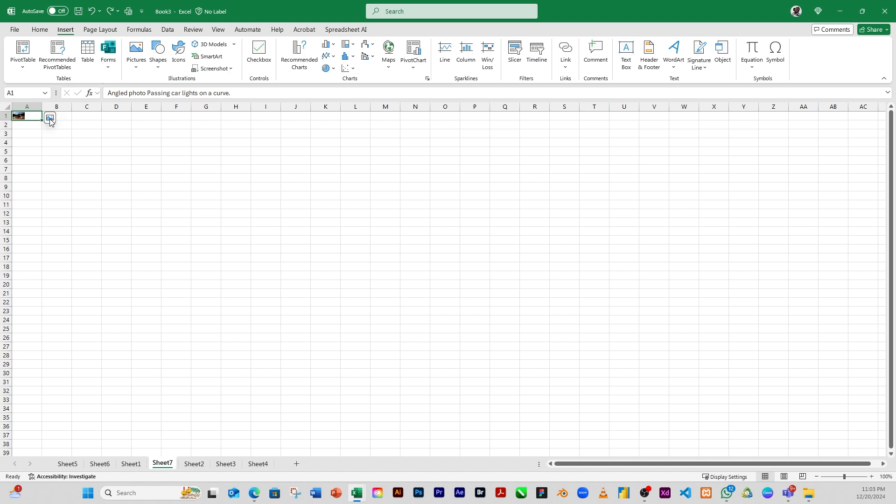
click(50, 119)
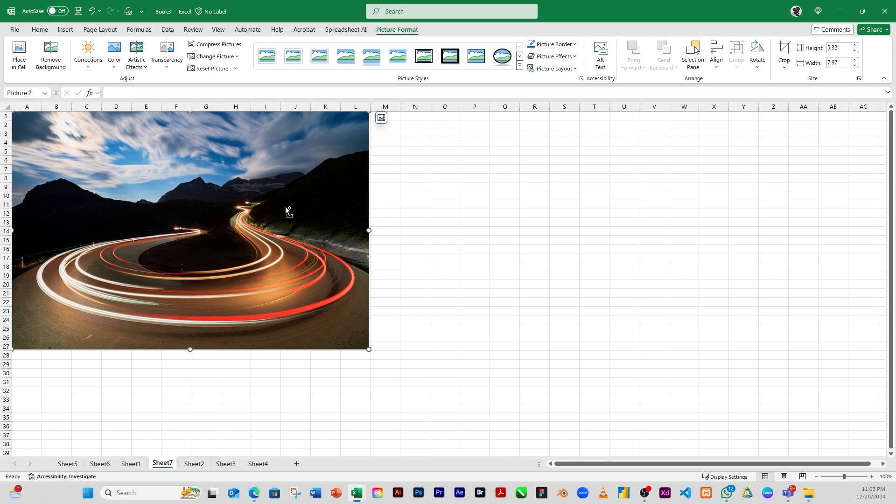
key(ctrl+z)
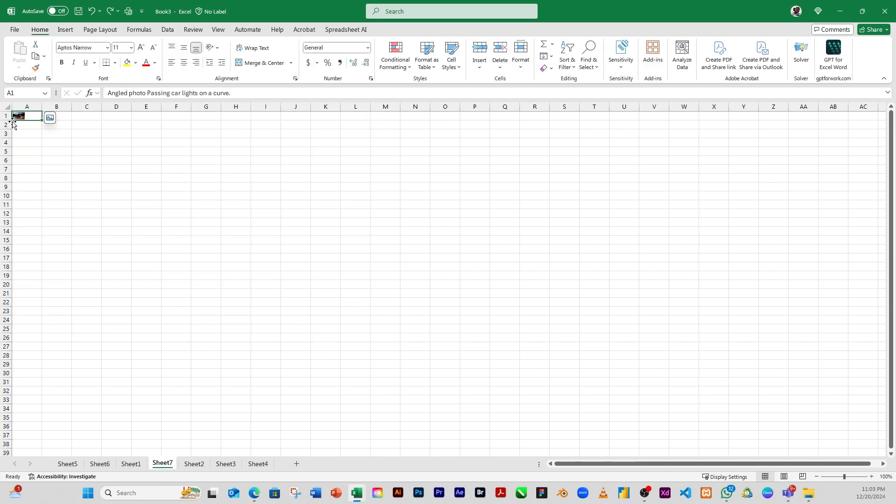
Select cell A3 and insert the pink flower stock image floating over the cells
click(39, 146)
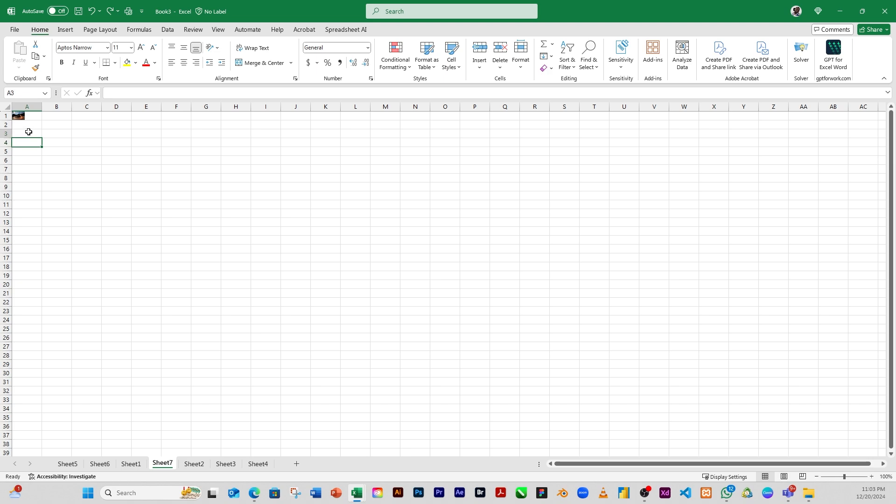
click(28, 133)
click(65, 32)
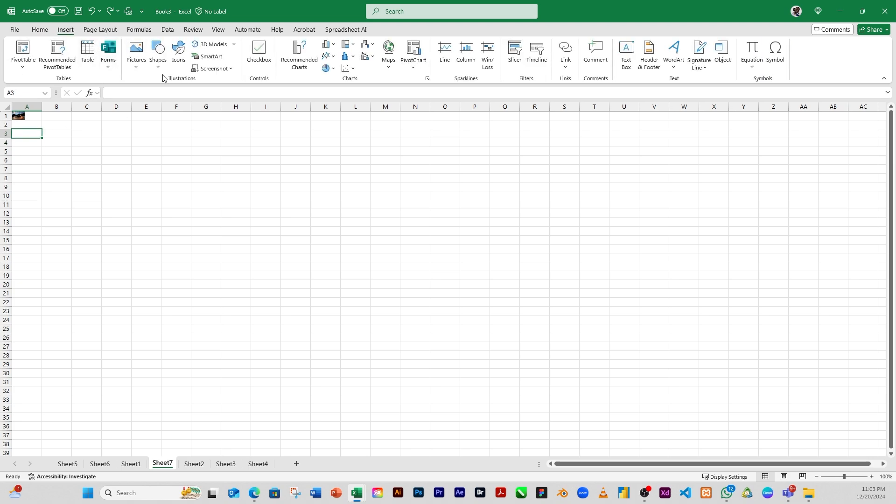
click(137, 70)
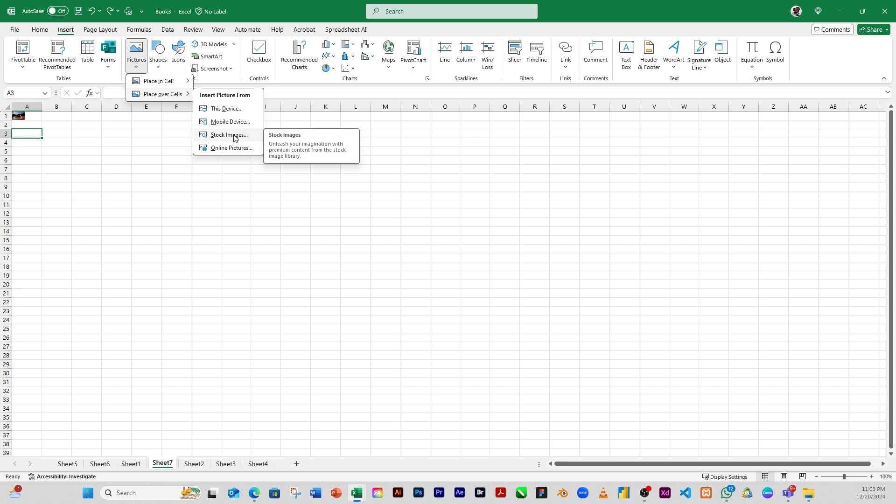
click(230, 135)
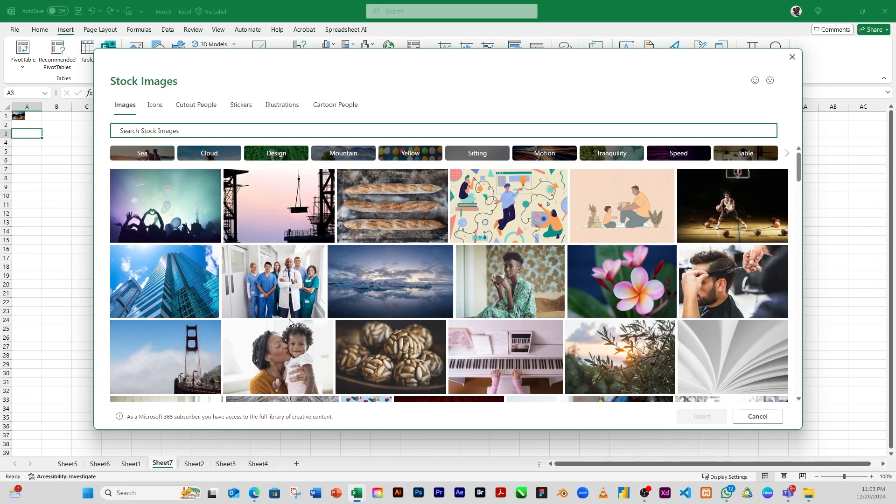
click(620, 294)
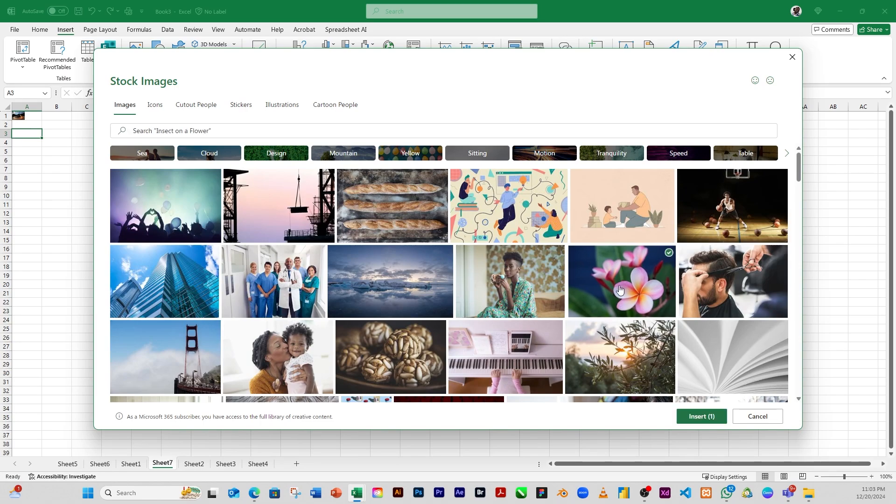
click(708, 416)
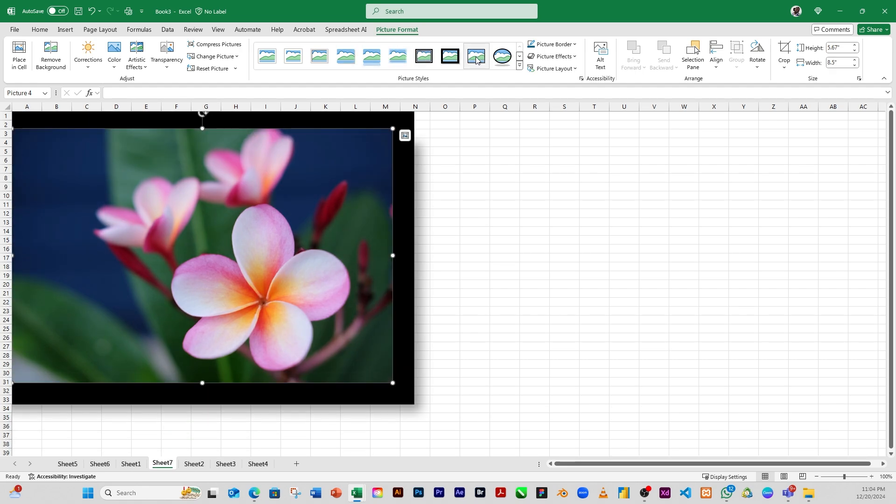
click(520, 65)
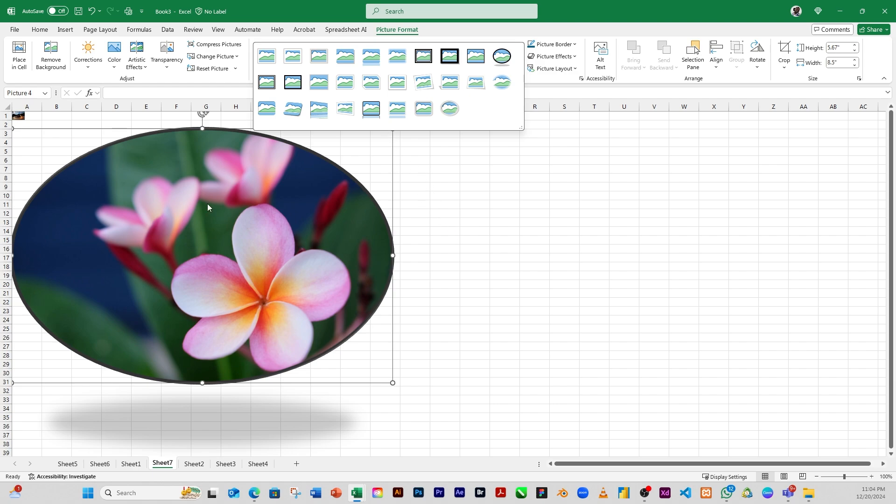
click(416, 214)
click(208, 141)
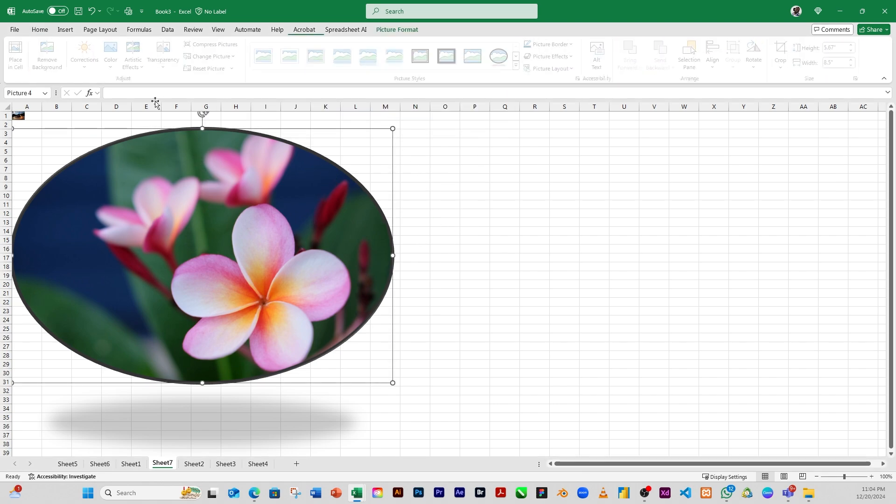
click(66, 30)
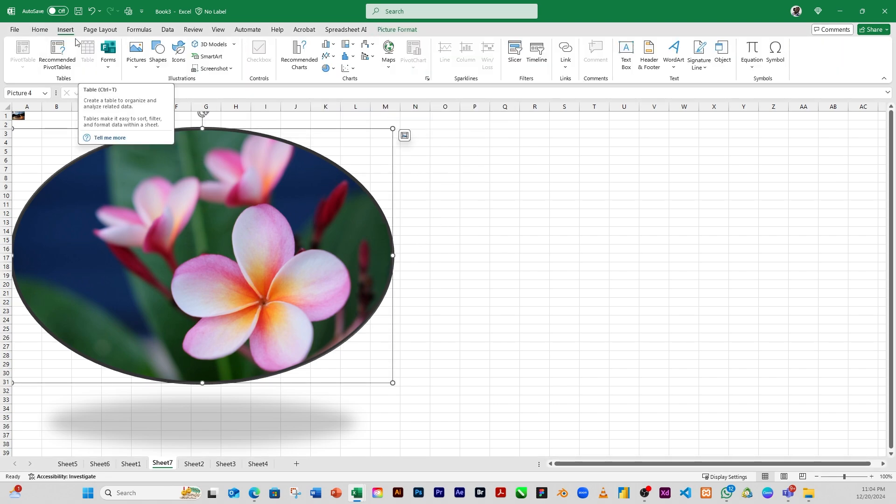
click(136, 59)
mouse_move(188, 83)
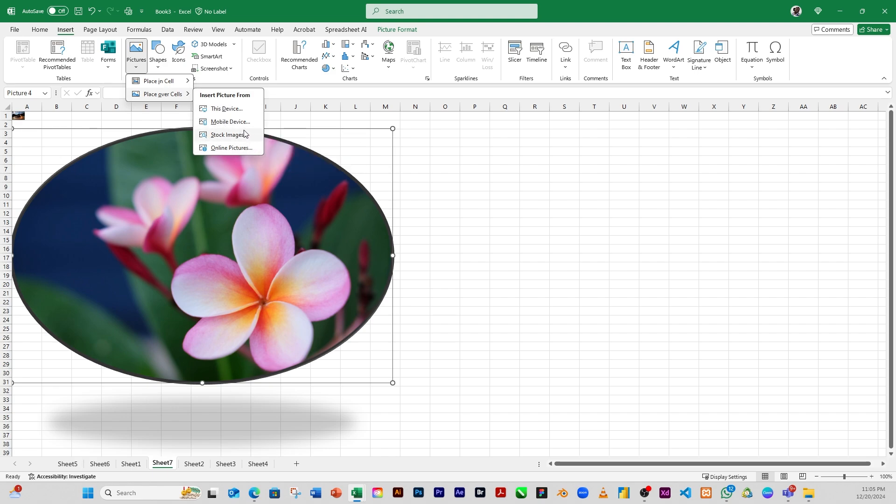
Shrink the flower picture so it spans roughly columns A to E and rows 3 to 13
click(393, 131)
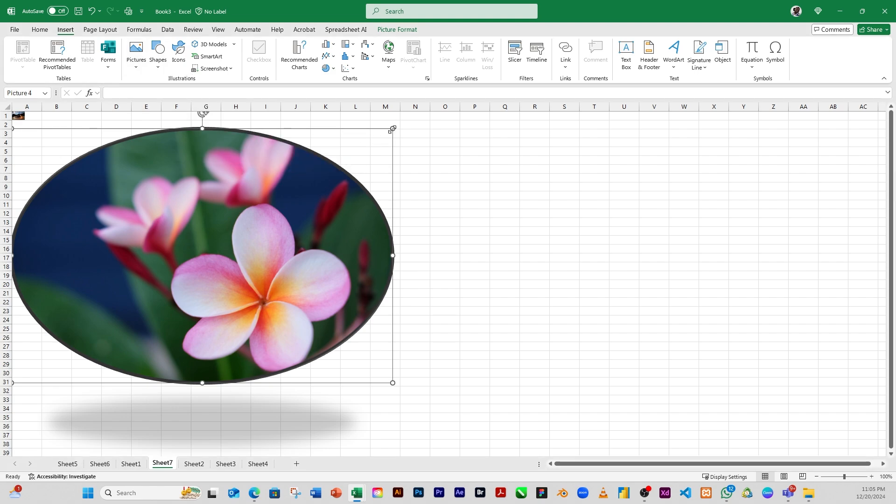
drag(393, 131, 194, 260)
drag(84, 289, 85, 166)
drag(195, 260, 144, 226)
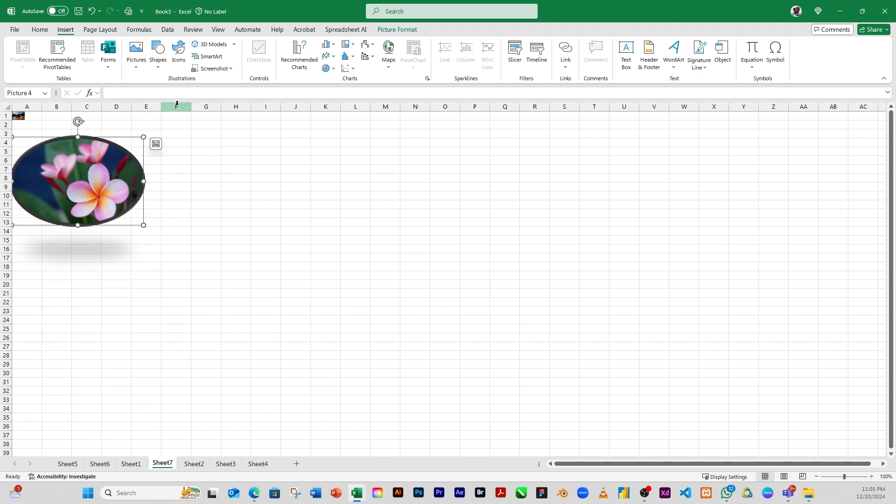
Draw a rectangle about 2.25" wide and 1.79" high spanning roughly columns I to L, rows 3 to 12
click(158, 69)
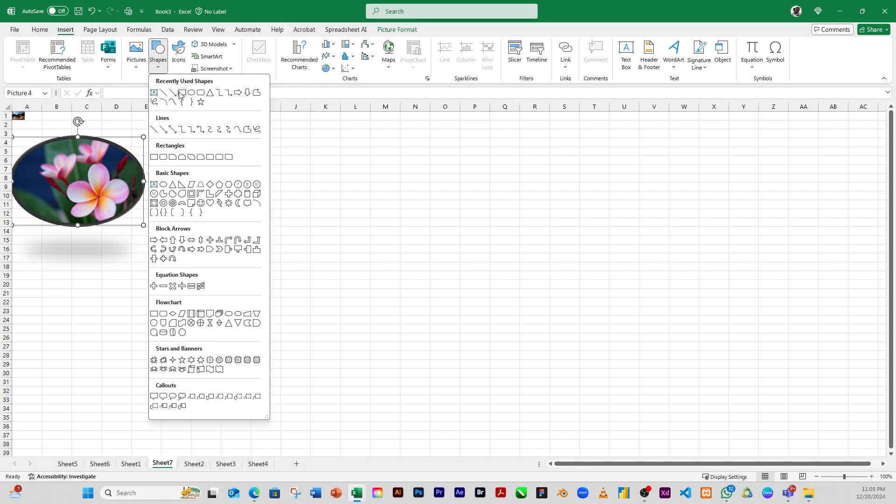
click(182, 93)
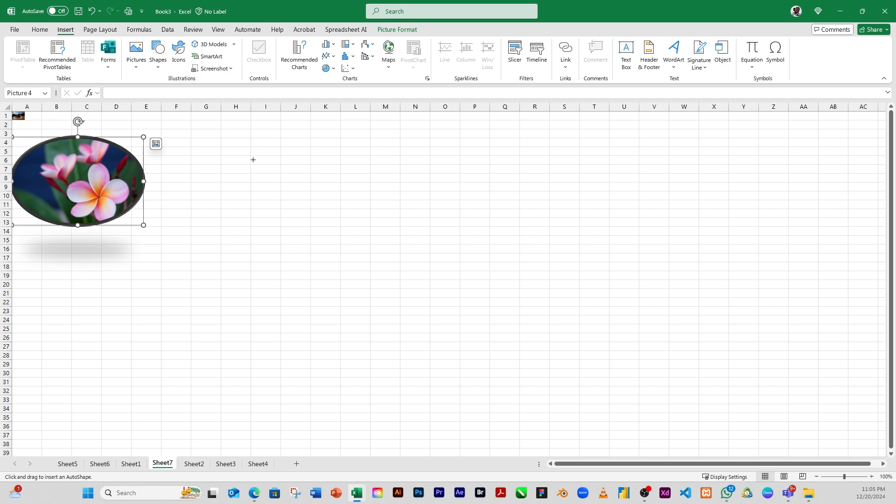
drag(258, 132, 360, 213)
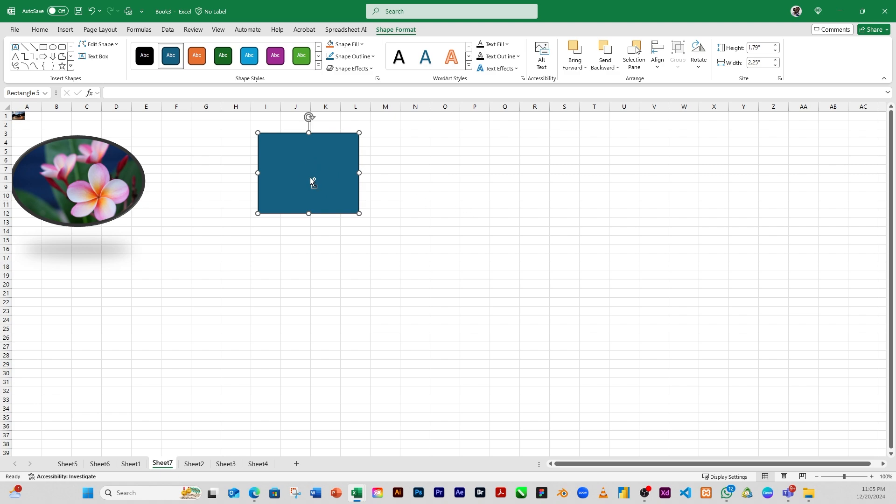
Duplicate the rectangle and offset the copy down and to the right so the two rectangles overlap diagonally
ctrl+drag(313, 192, 380, 277)
shift+click(265, 189)
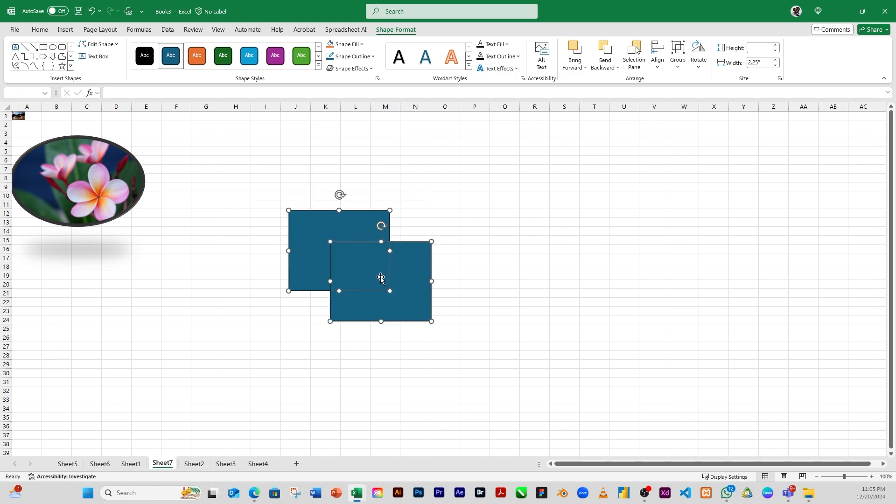
click(327, 188)
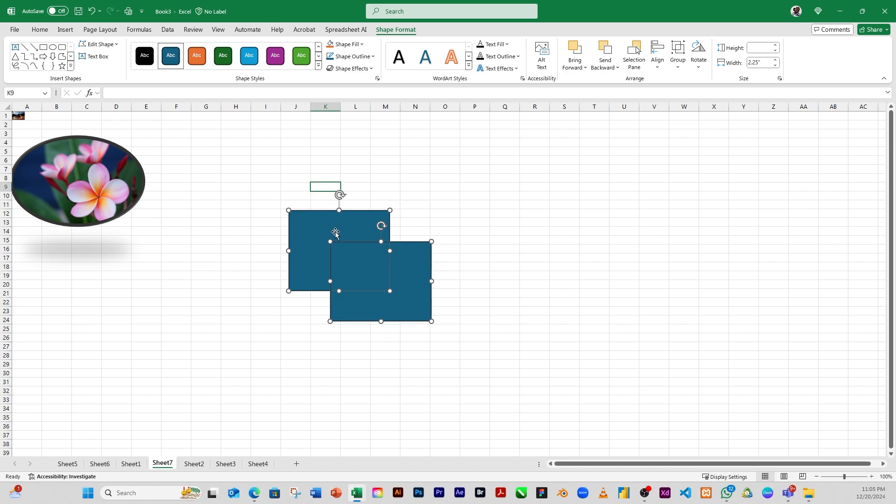
click(440, 228)
mouse_move(360, 270)
mouse_down()
mouse_move(385, 277)
mouse_move(366, 275)
mouse_up()
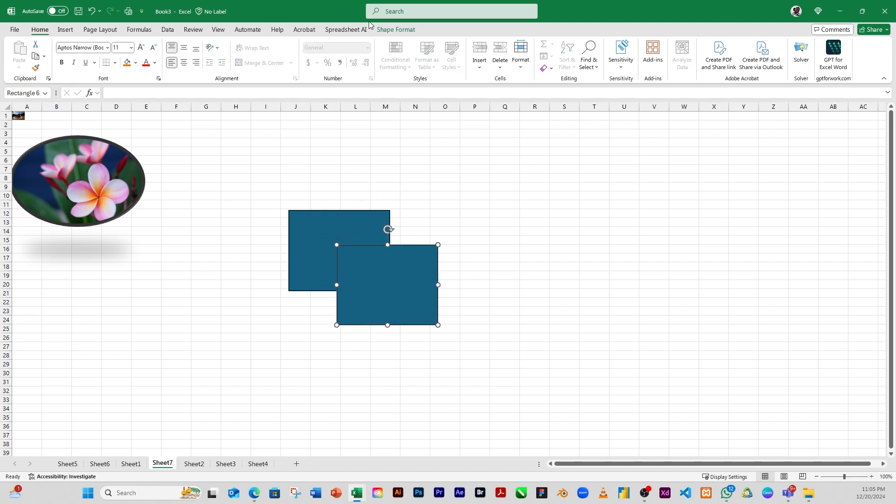
Apply the green gradient shape style to both rectangles and the orange gradient style to the front rectangle
click(396, 30)
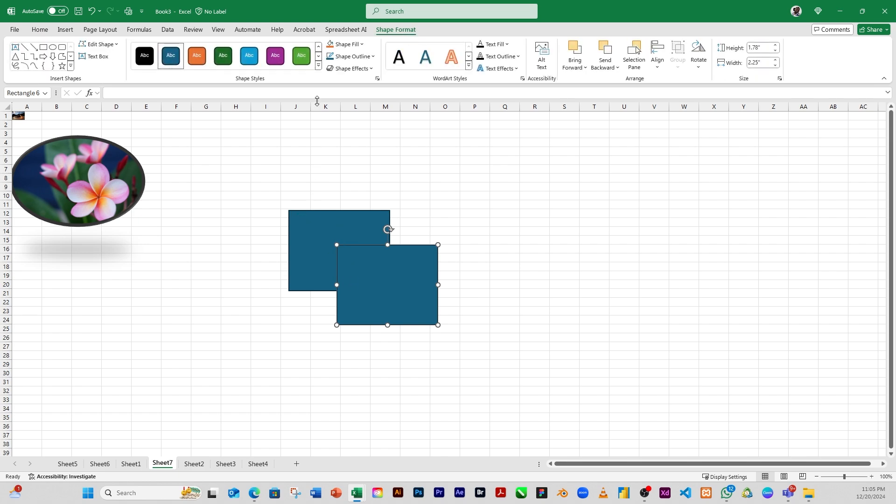
shift+click(321, 235)
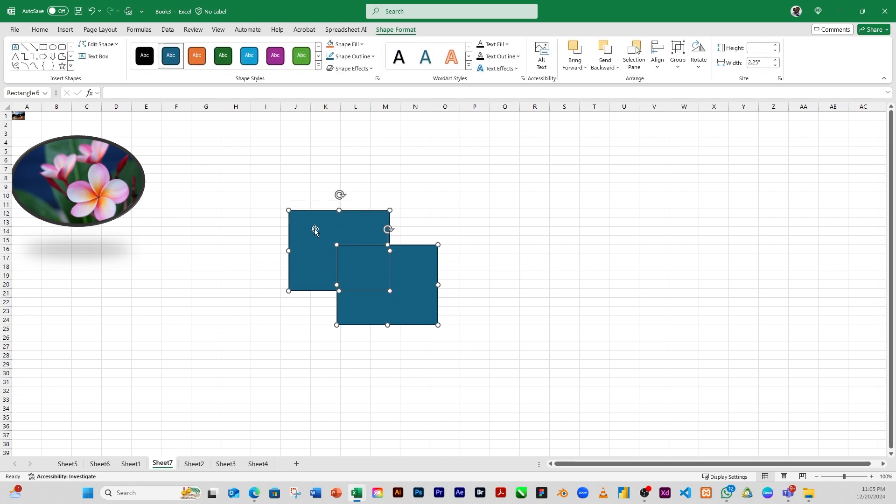
click(319, 68)
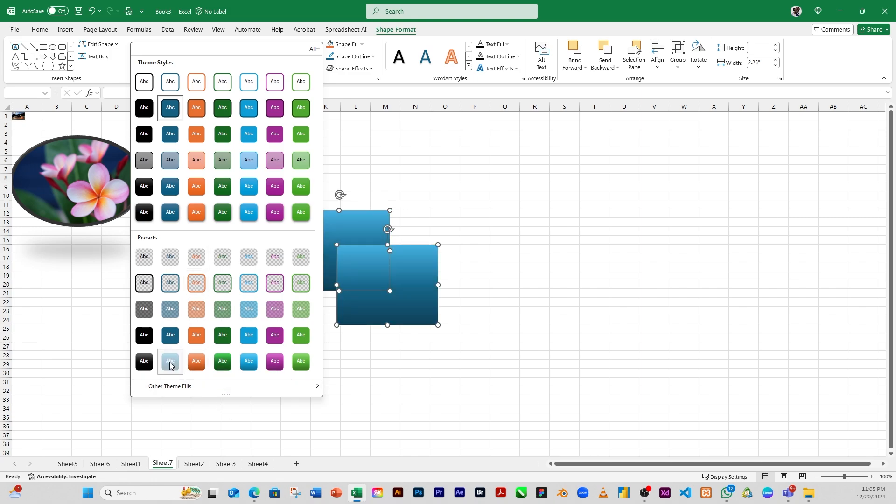
click(182, 365)
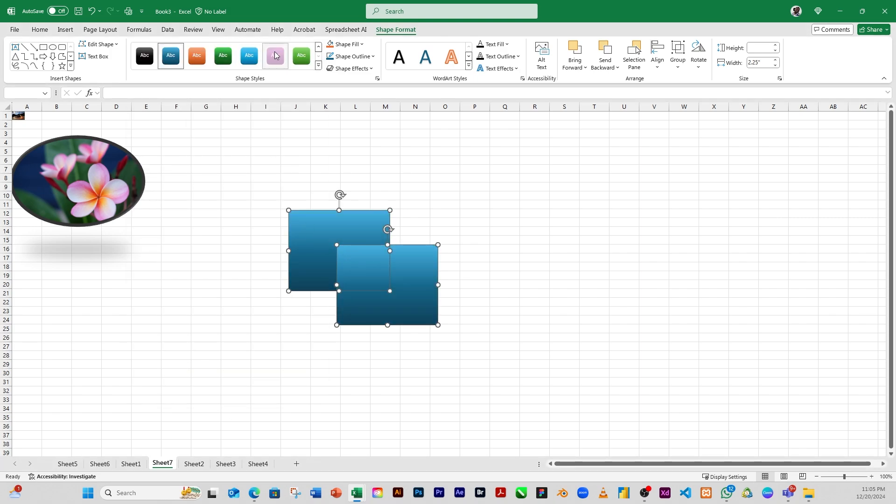
click(253, 60)
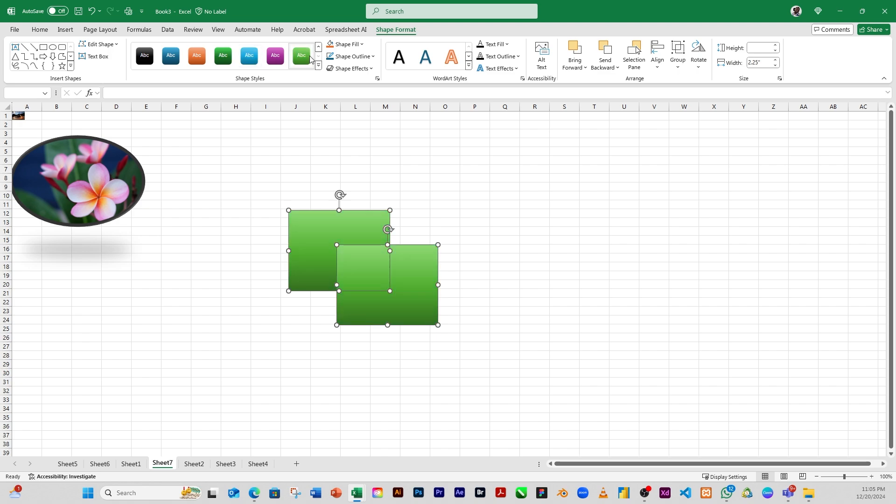
click(301, 56)
click(367, 187)
click(371, 272)
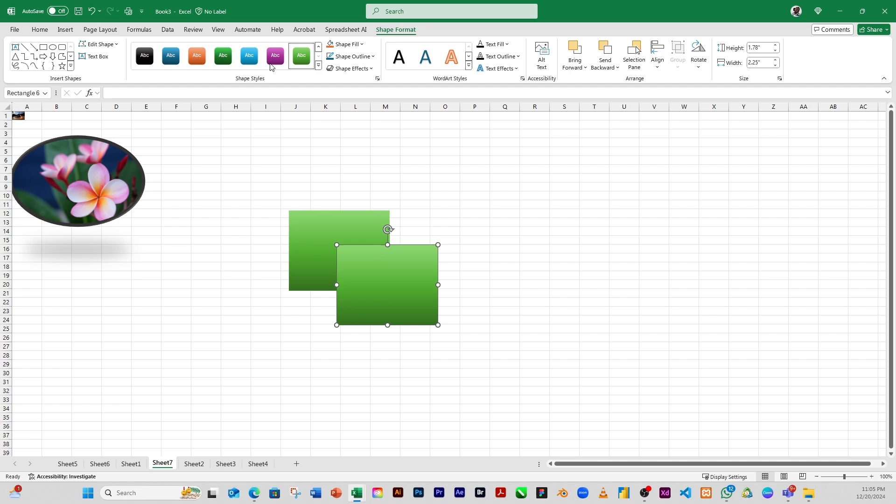
click(197, 56)
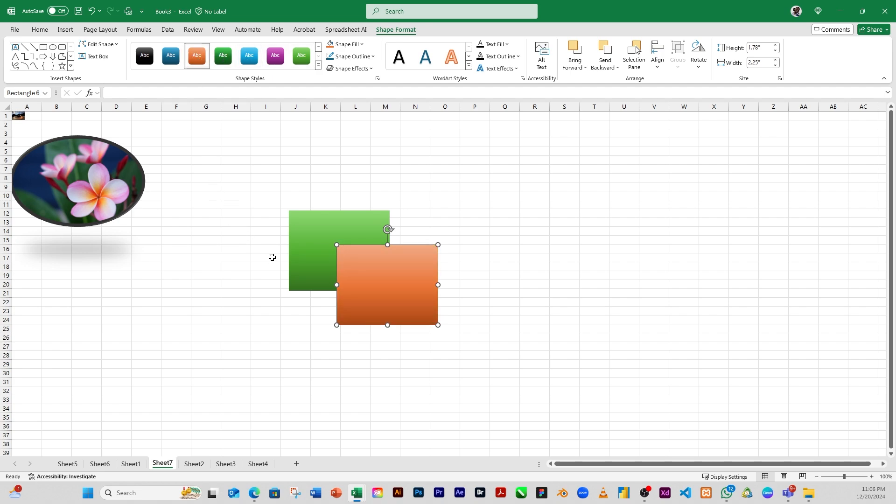
Draw straight lines joining the top-right corners and the bottom-left corners of the two rectangles
click(25, 47)
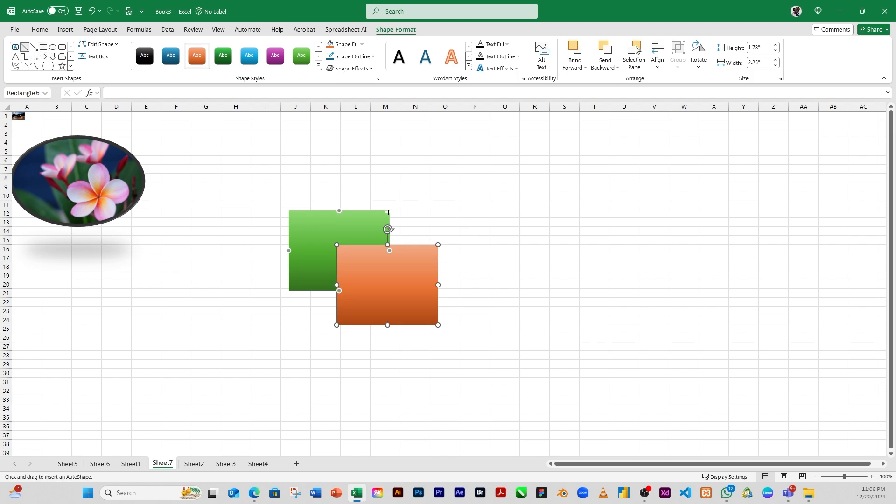
drag(388, 212, 438, 245)
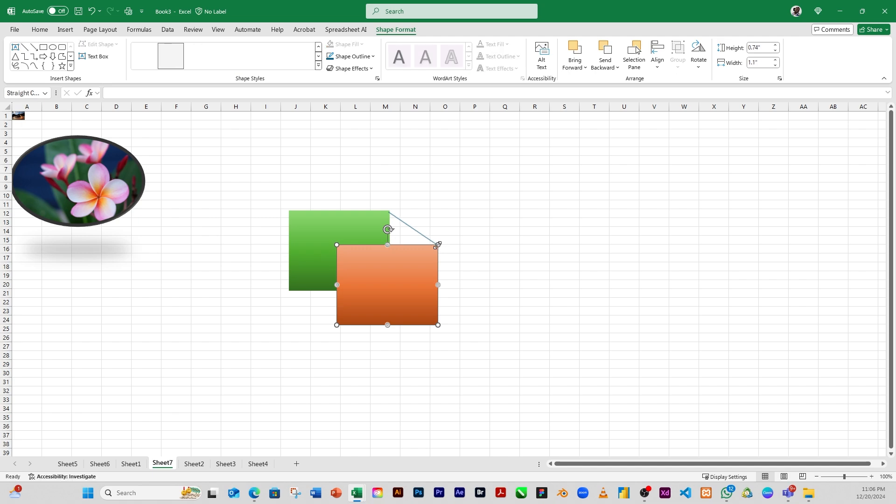
click(24, 47)
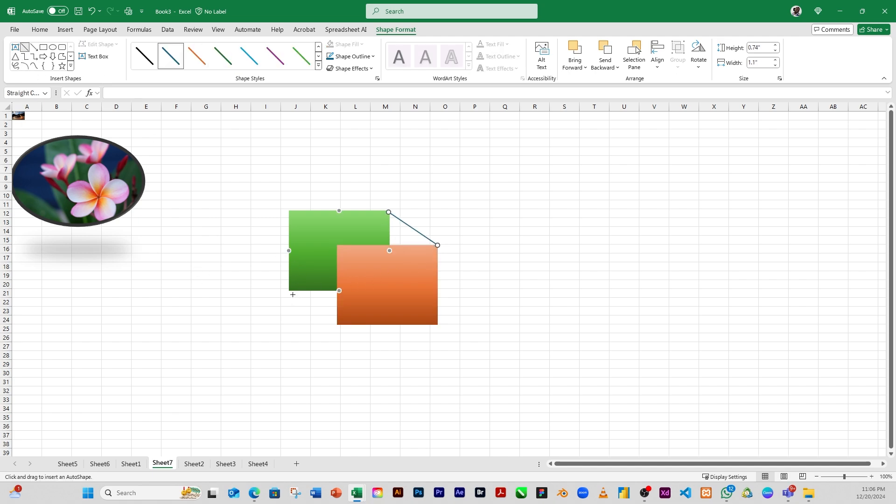
drag(289, 290, 338, 325)
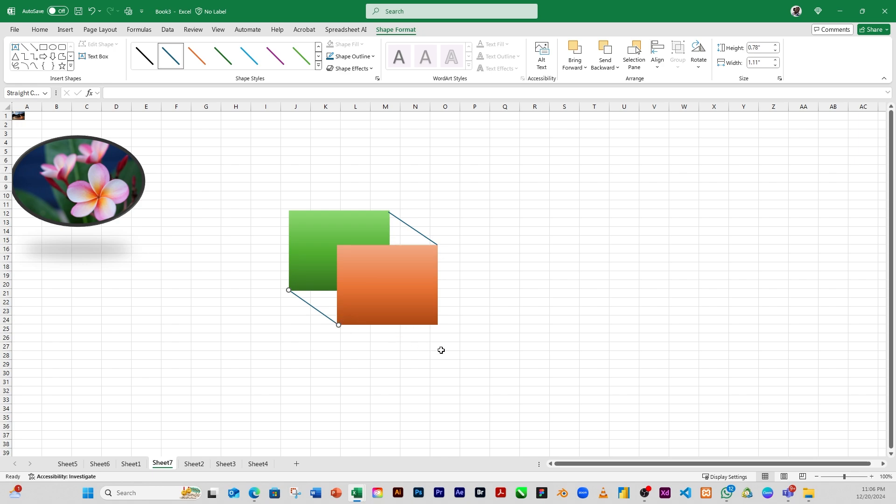
Select both rectangles and set their shape fill to No Fill
click(401, 292)
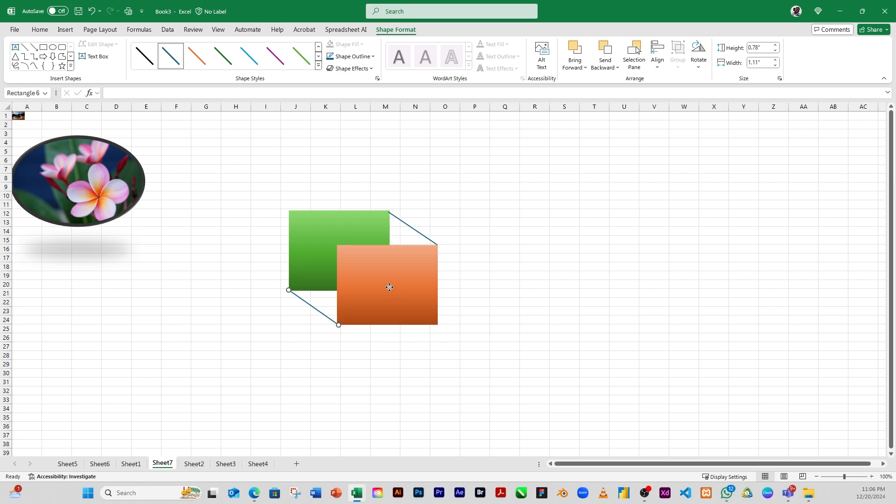
shift+click(340, 227)
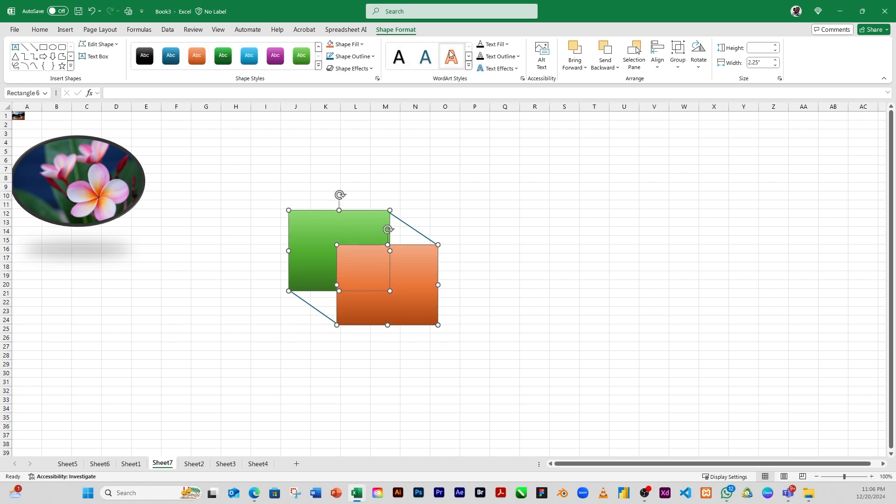
click(360, 44)
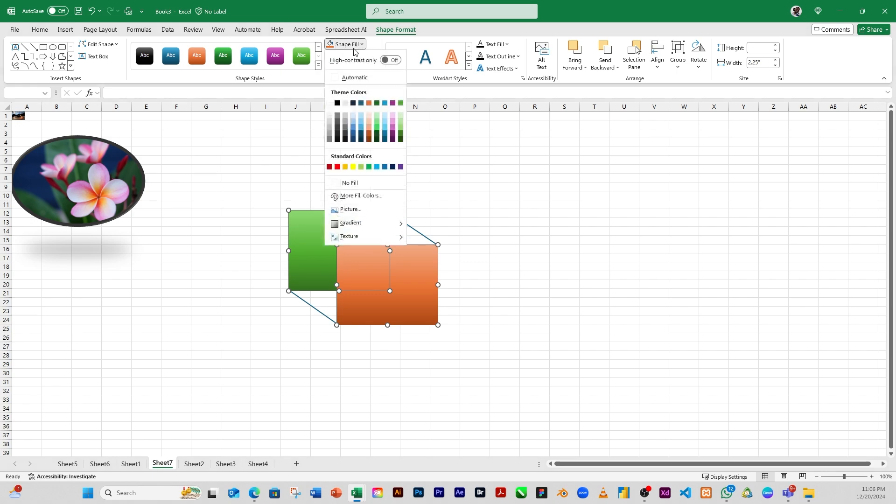
click(348, 183)
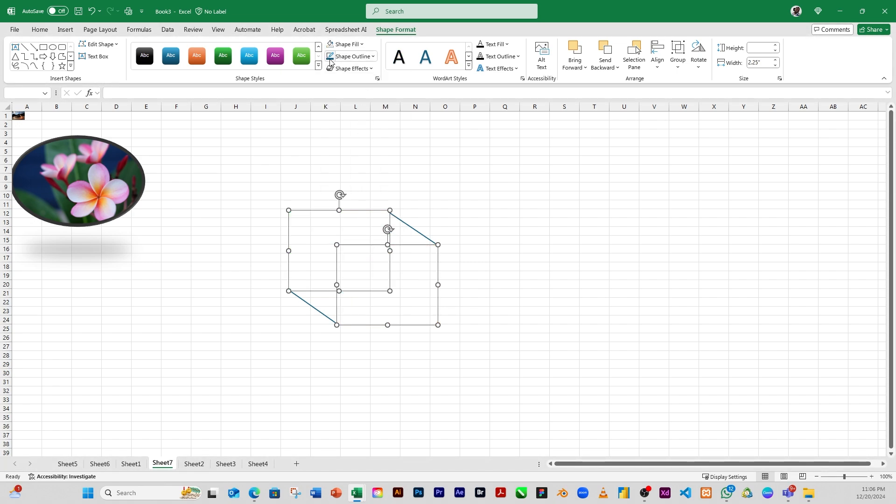
click(475, 232)
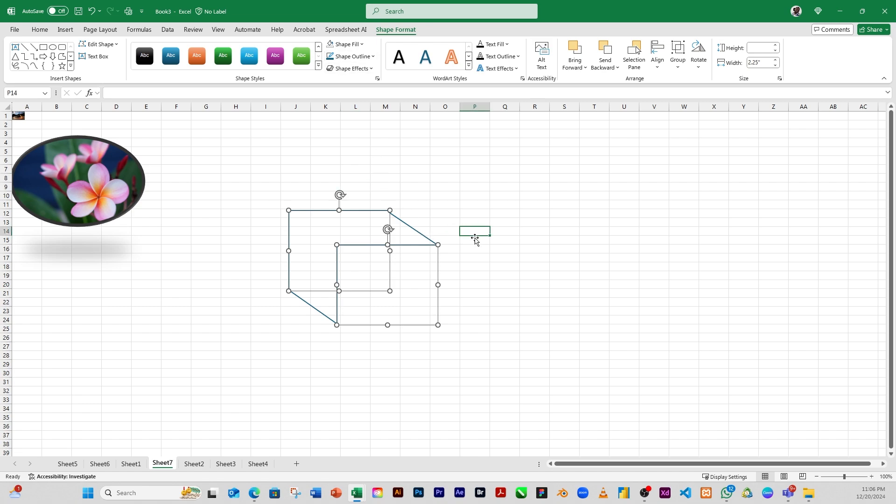
Snap the top-right line onto the corner and draw lines joining the top-left and bottom-right corners to complete a wireframe cube
click(400, 220)
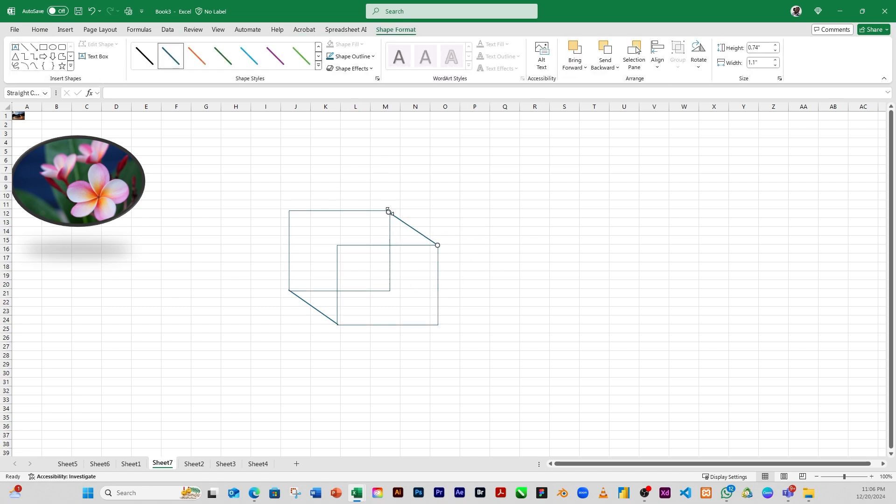
drag(388, 211, 390, 210)
click(24, 47)
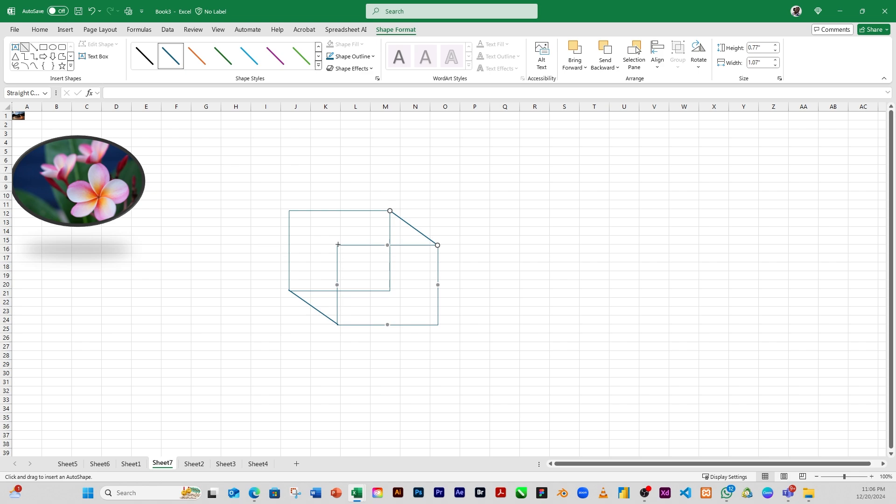
drag(336, 244, 290, 211)
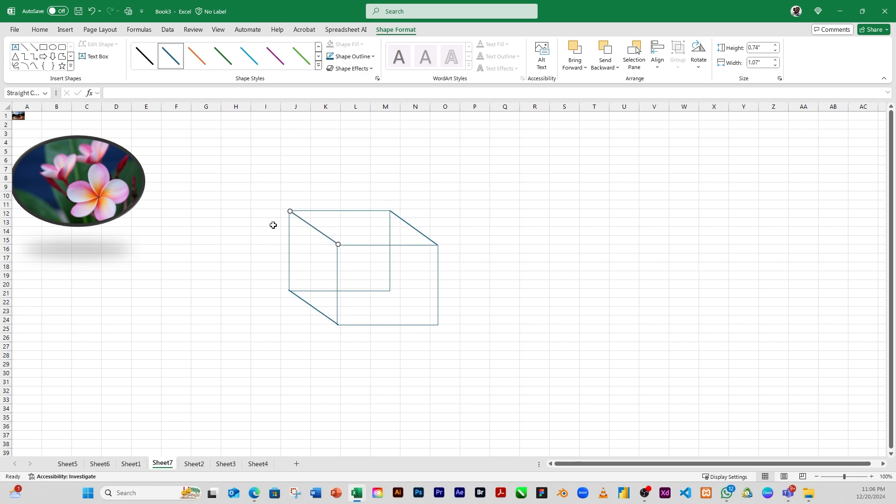
click(27, 50)
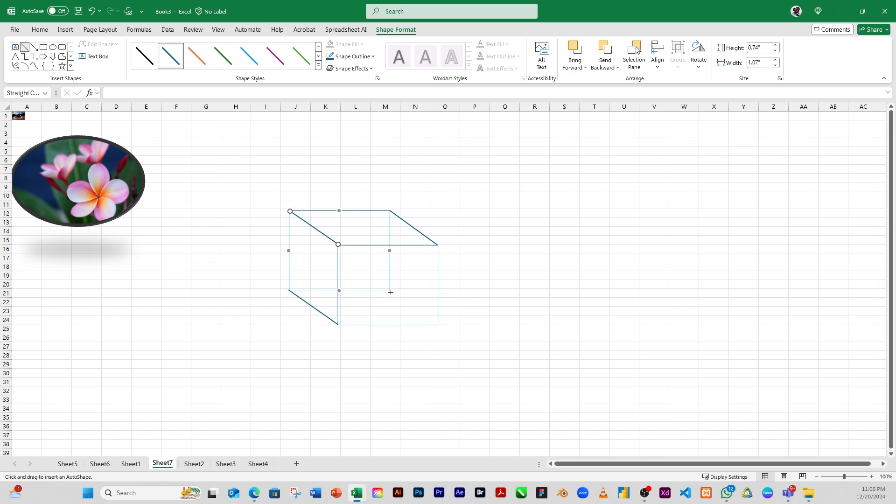
drag(390, 290, 439, 325)
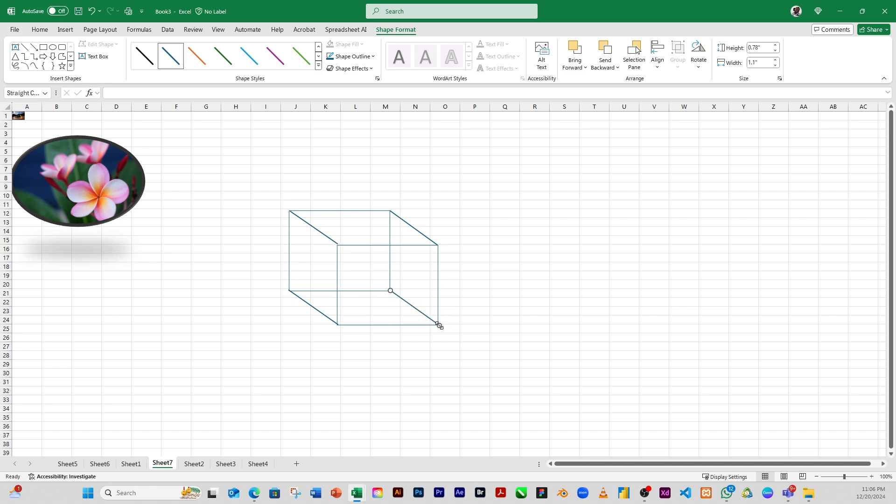
Duplicate the back rectangle and move the copy directly above it, spanning about rows 3 to 12
click(354, 210)
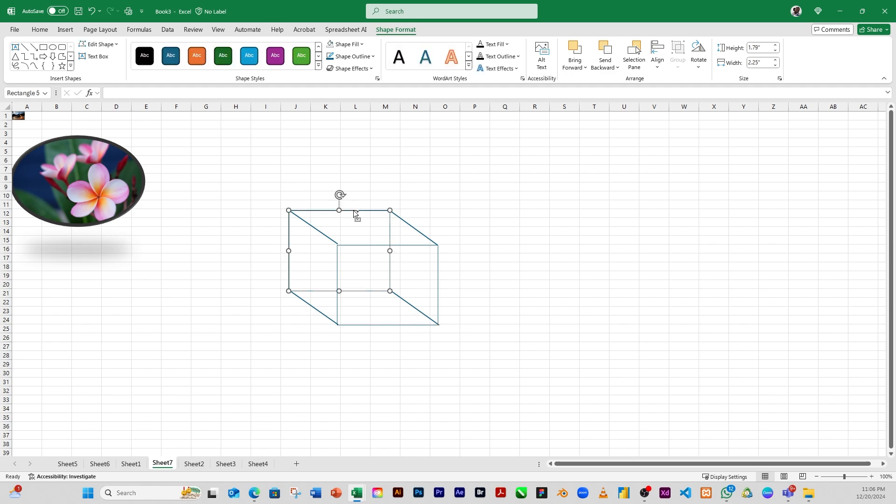
key(ctrl+d)
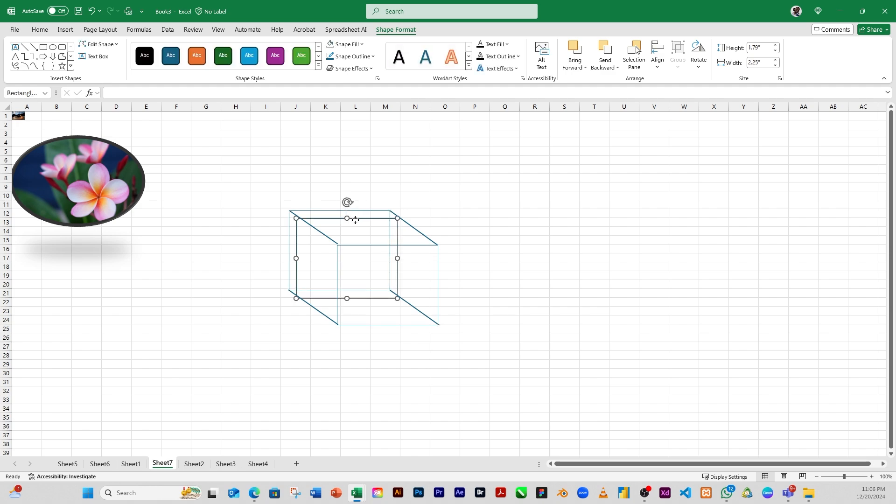
drag(355, 220, 348, 131)
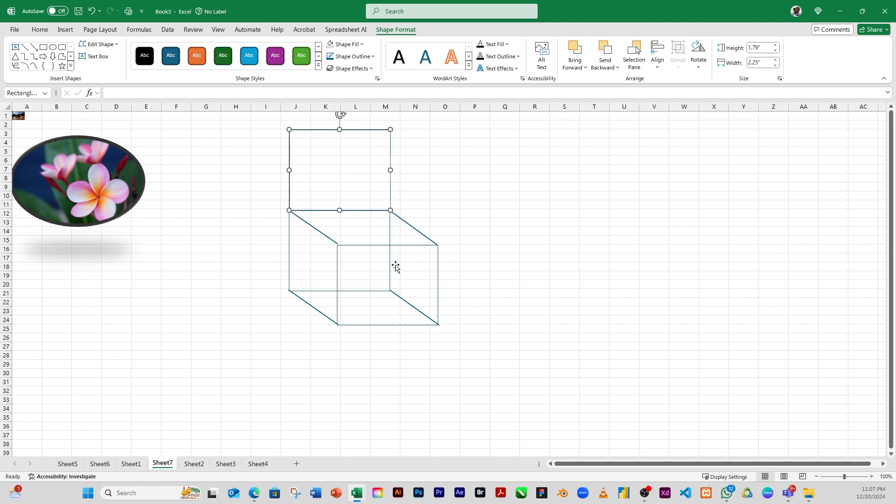
click(583, 259)
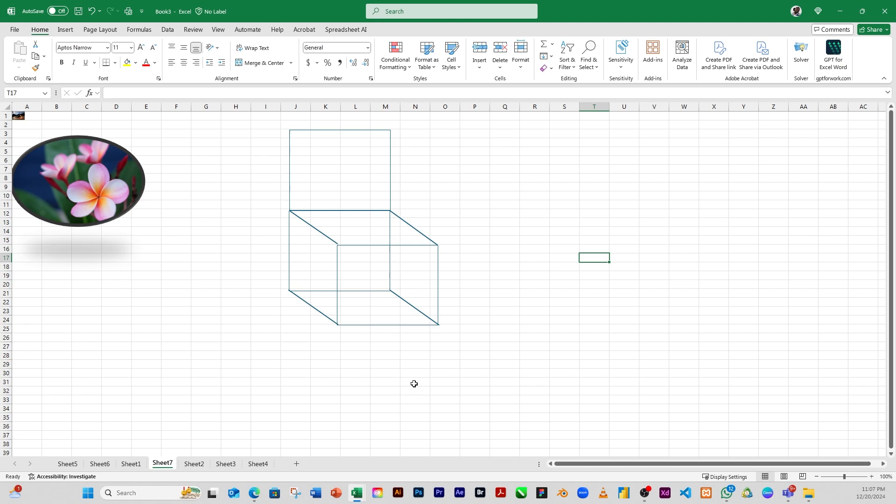
click(333, 132)
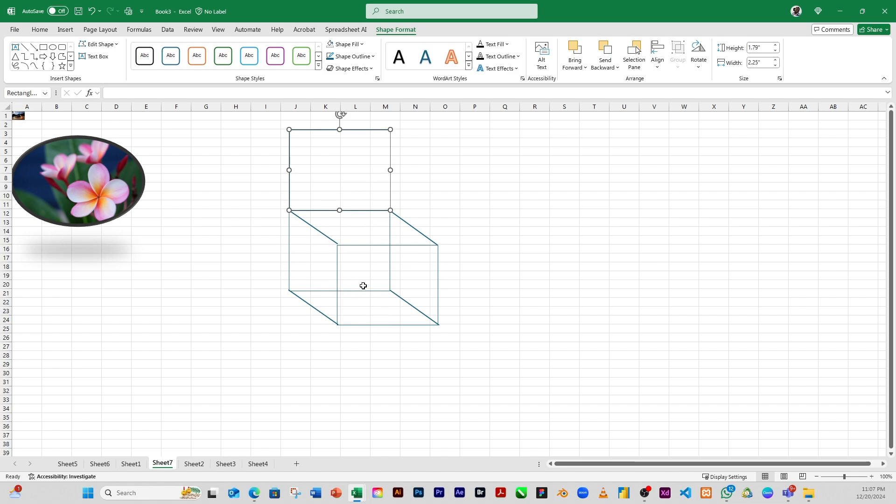
click(329, 237)
click(474, 234)
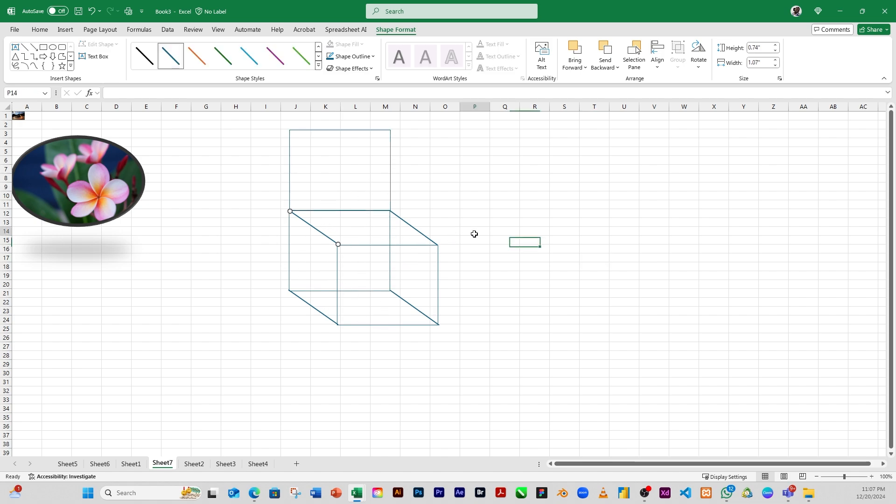
click(299, 189)
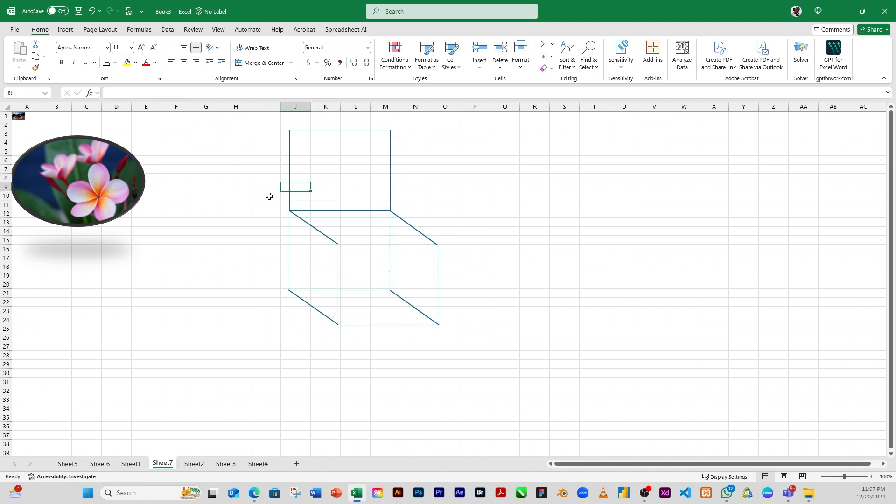
click(66, 30)
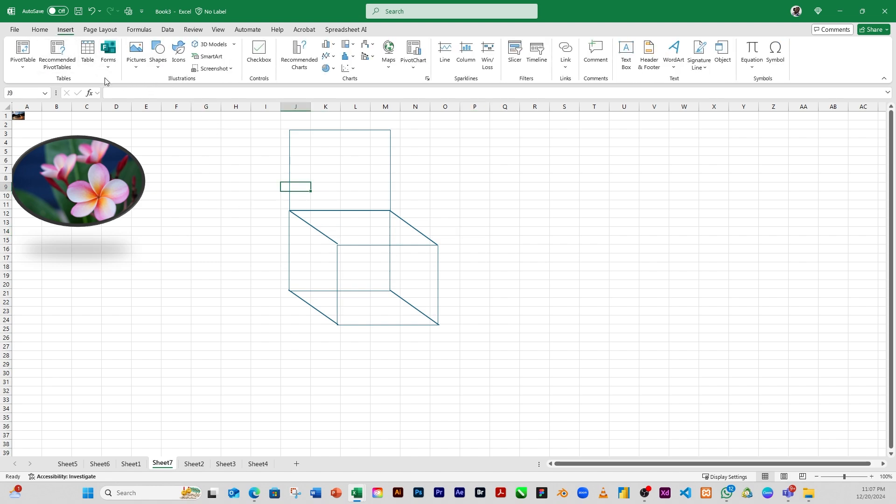
Draw a Smiley Face shape about 2.5" by 2.55" spanning roughly columns Q to U, rows 7 to 18
click(159, 68)
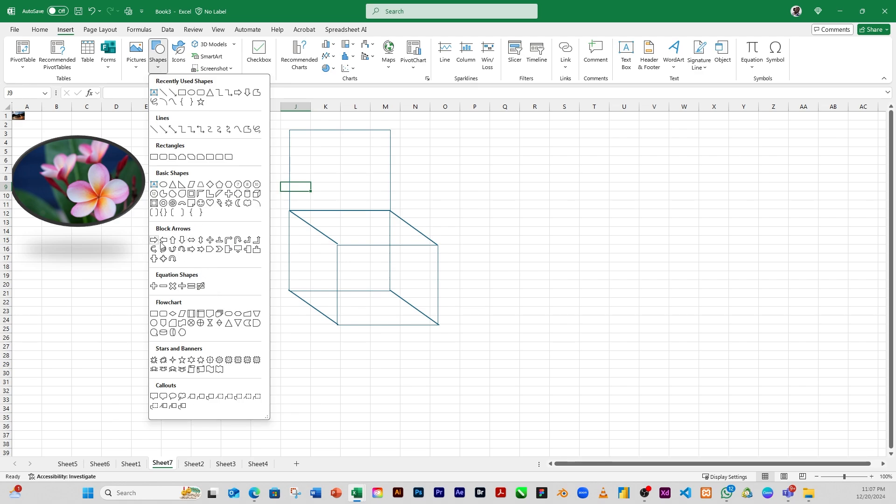
click(198, 206)
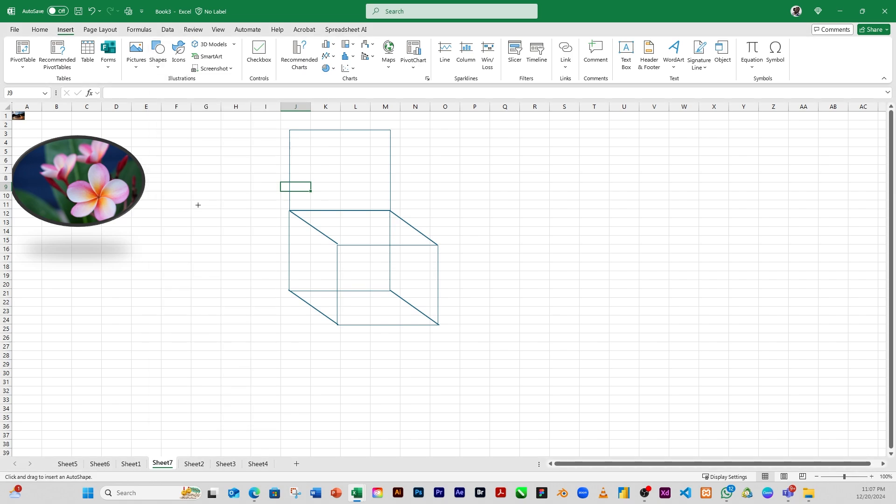
drag(509, 158, 624, 270)
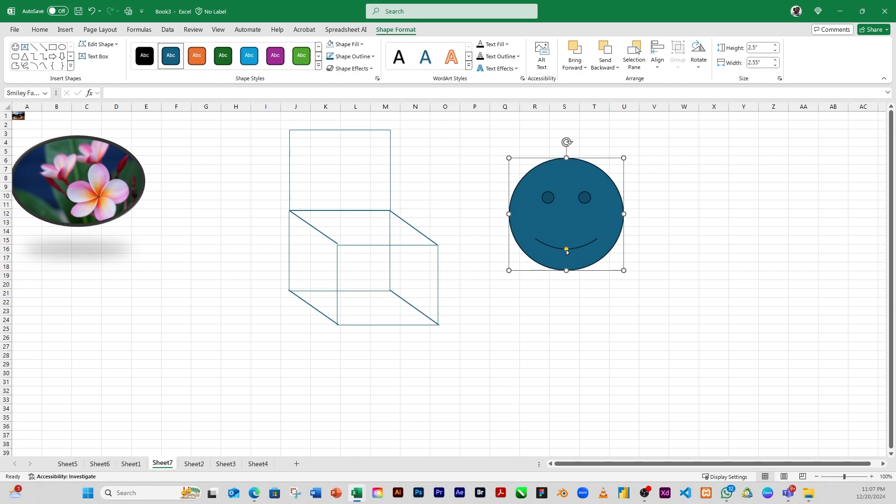
Adjust the smiley face's mouth handle to turn the smile into a straight, neutral mouth
drag(567, 250, 566, 228)
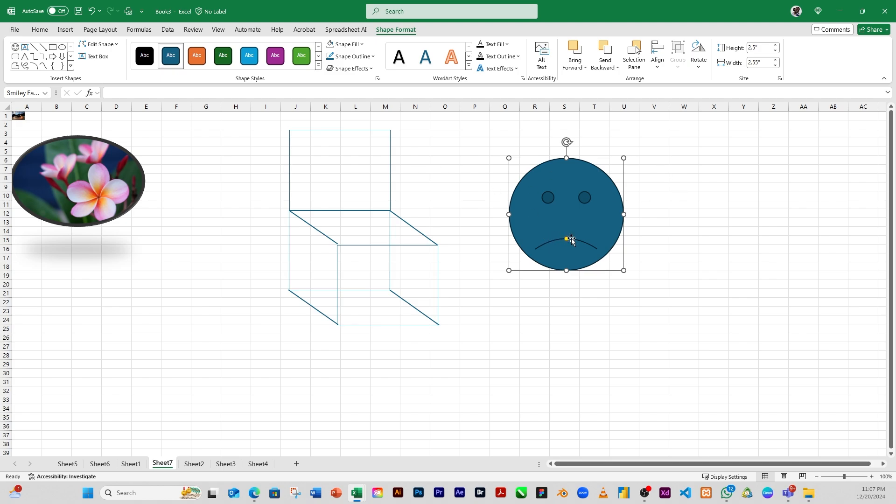
mouse_move(567, 241)
mouse_down()
mouse_move(562, 262)
mouse_move(571, 243)
mouse_up()
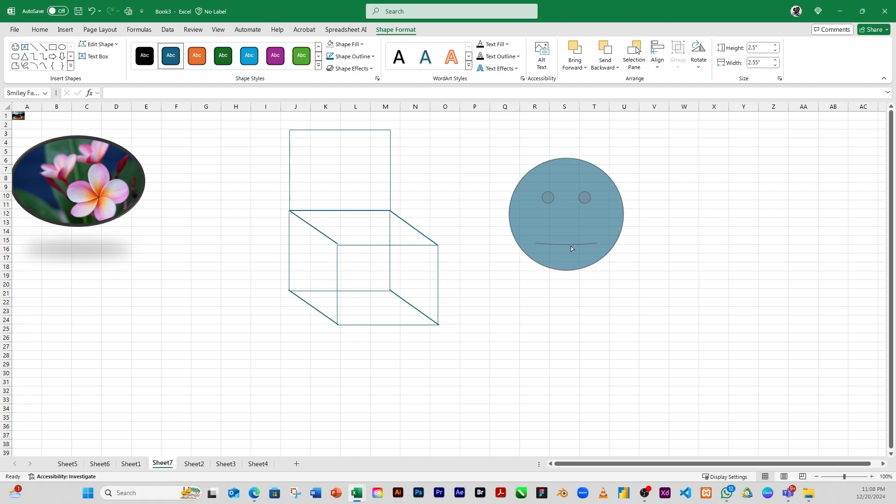
drag(571, 248, 571, 248)
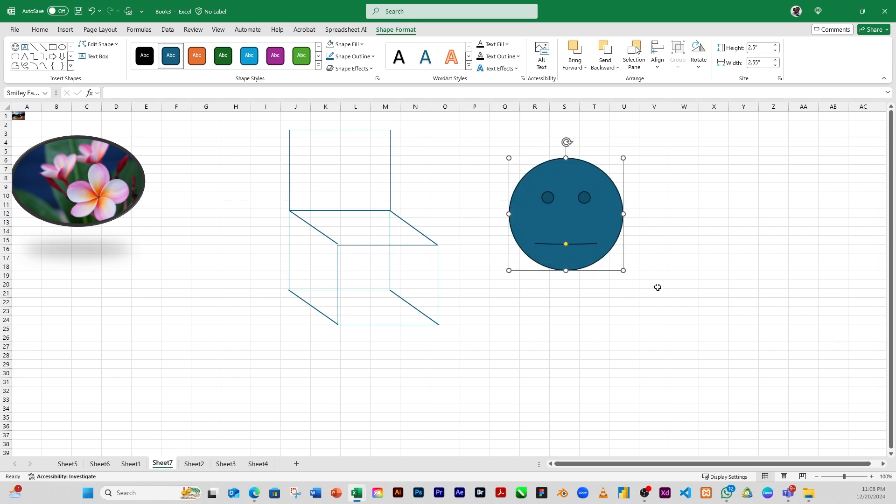
Insert four stock icons: an ambulance, an ant, an apple and a smiling face with a halo
click(61, 30)
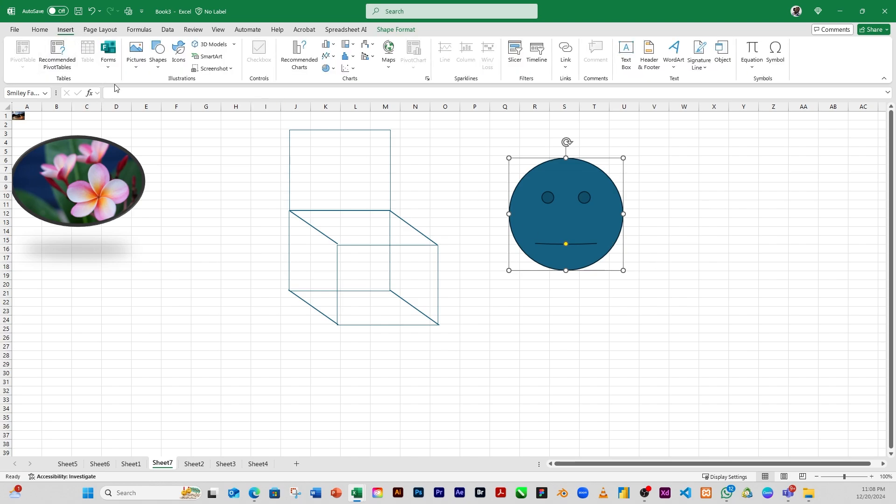
click(178, 55)
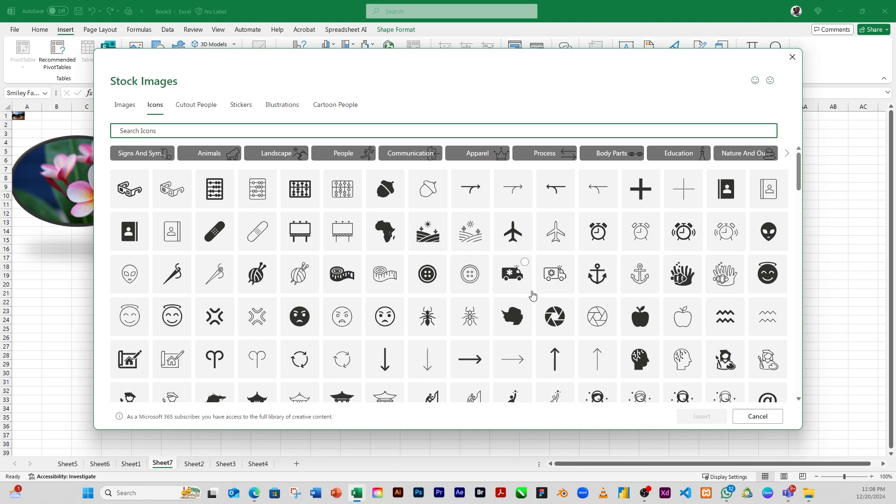
click(517, 268)
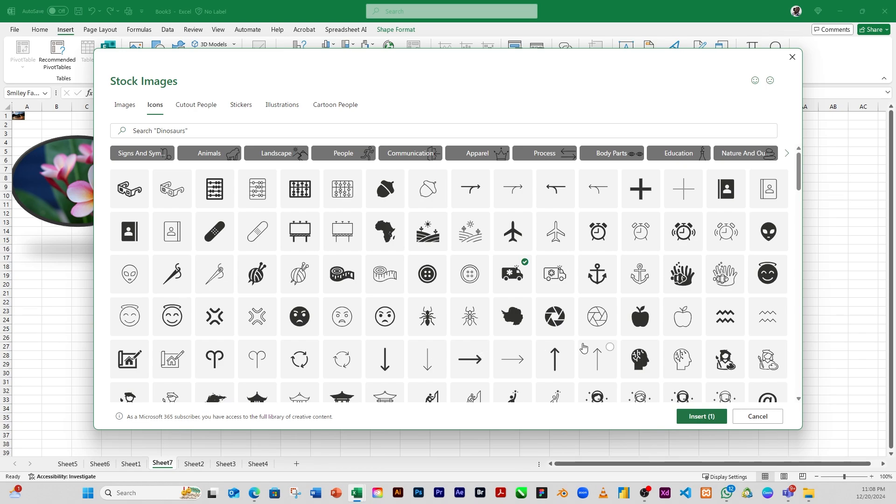
click(435, 329)
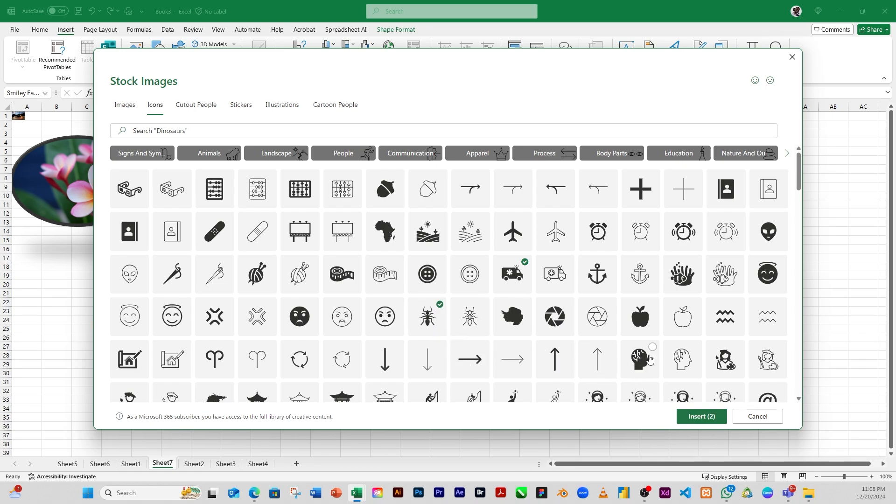
click(642, 318)
click(174, 322)
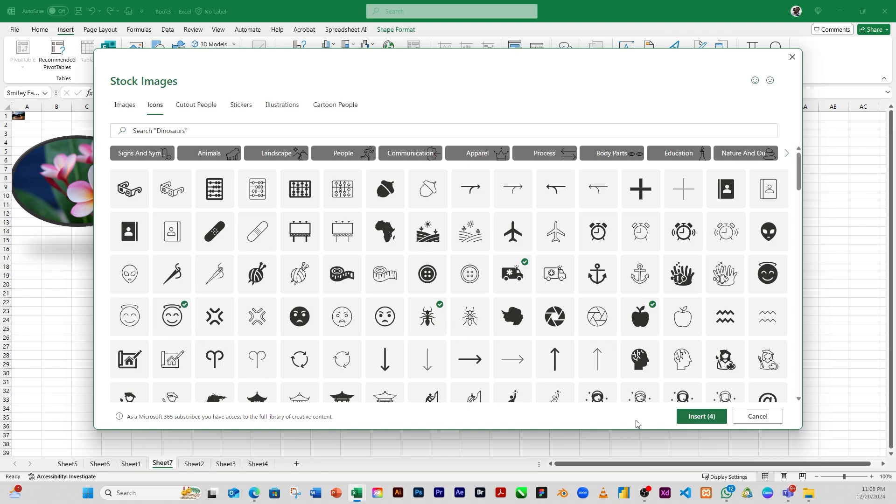
click(713, 422)
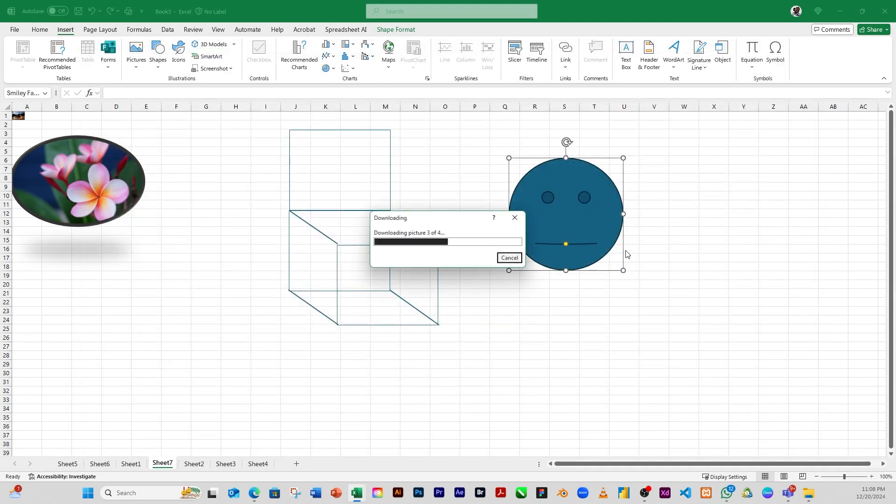
Spread the four inserted icons apart below and beside the smiley face shape
mouse_move(326, 227)
mouse_down()
mouse_move(280, 278)
mouse_move(239, 300)
mouse_up()
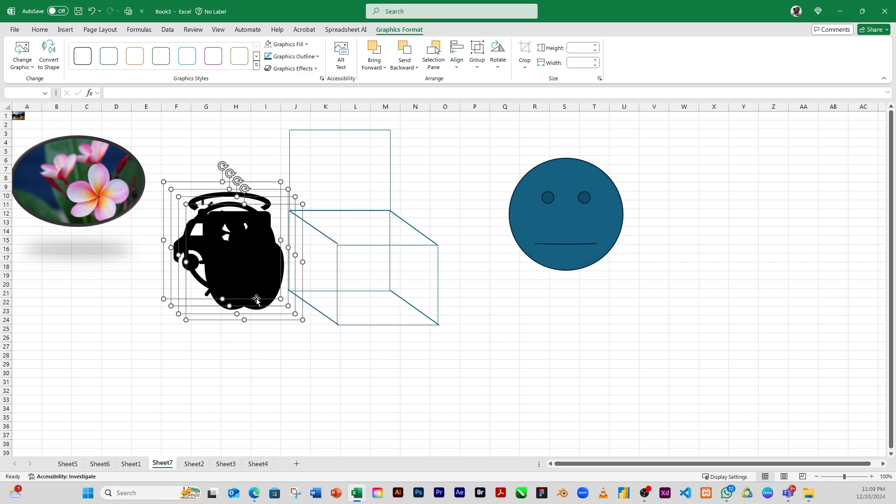
key(ctrl+z)
drag(333, 229, 721, 343)
click(649, 344)
click(581, 356)
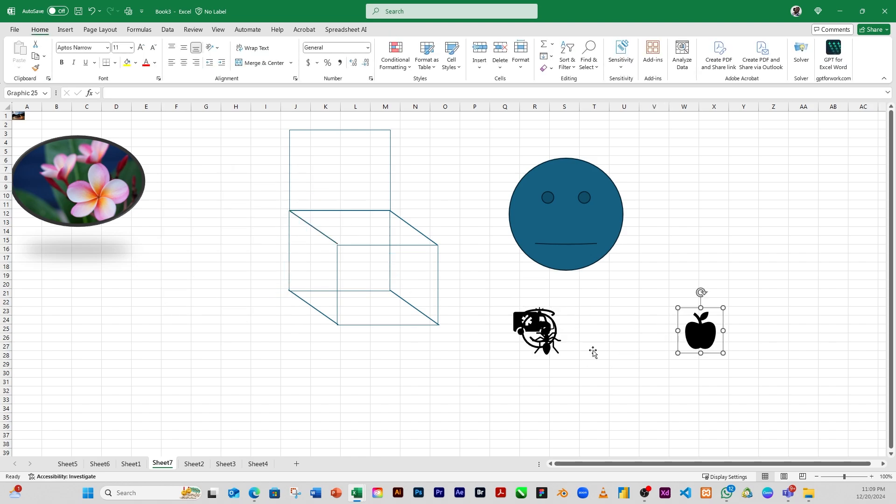
drag(548, 350, 610, 349)
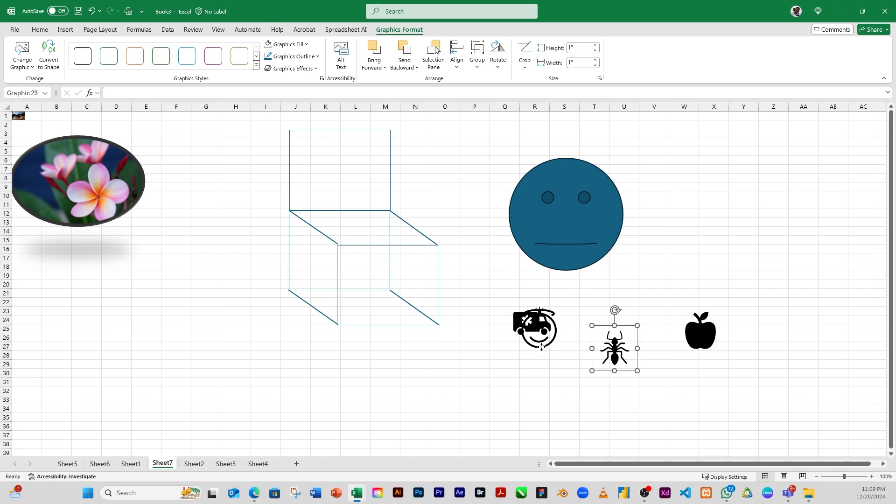
drag(542, 344, 552, 393)
drag(535, 321, 634, 291)
drag(621, 354, 631, 376)
click(645, 299)
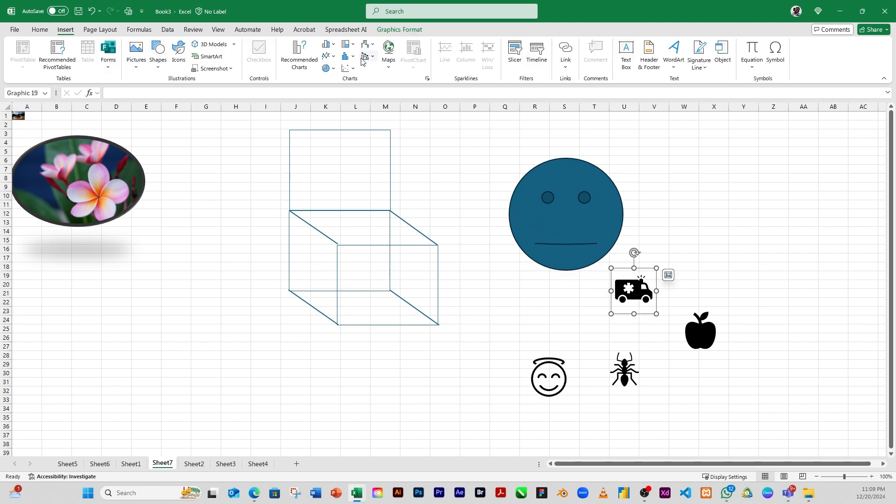
Set the ambulance icon's graphics fill to orange
click(398, 30)
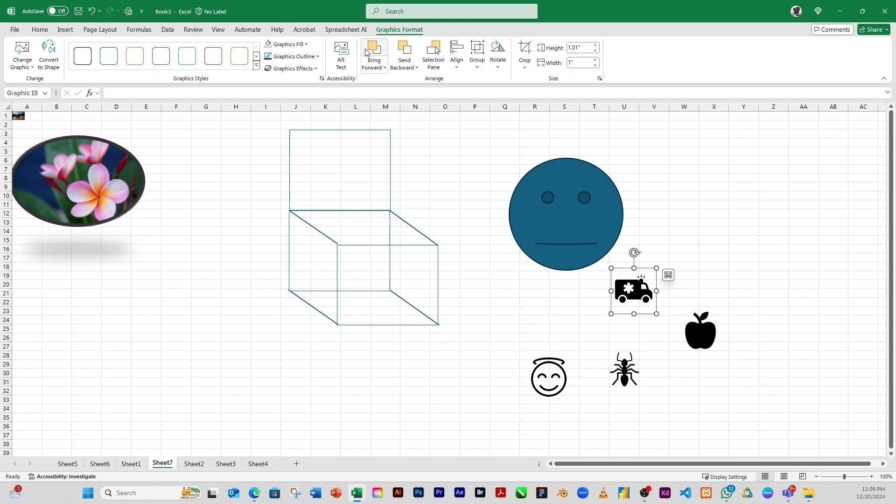
click(307, 44)
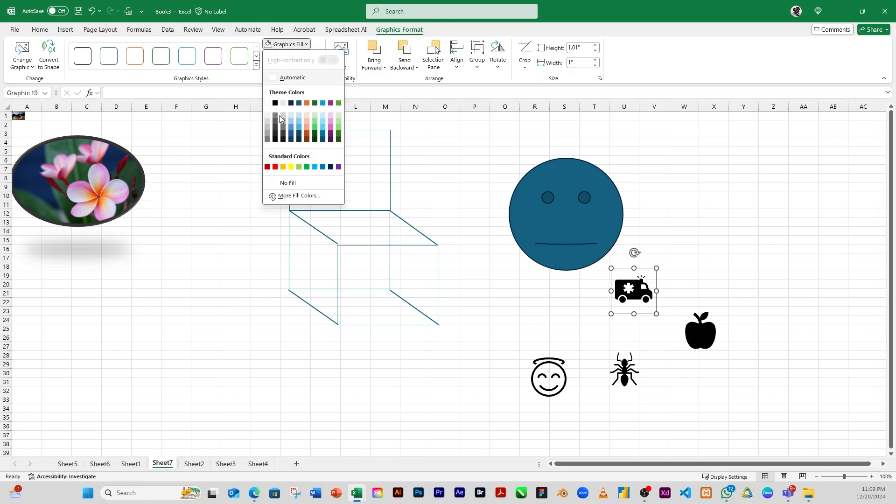
click(307, 103)
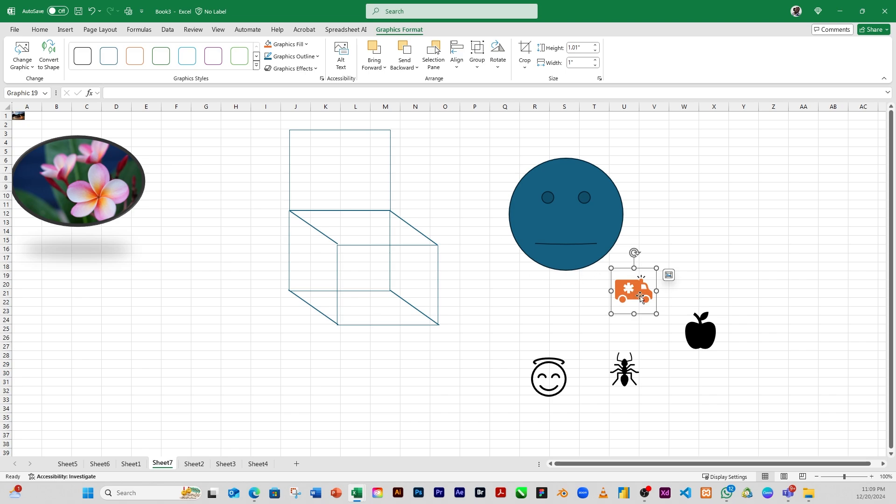
Select the apple icon and set its graphics fill to Green
click(694, 337)
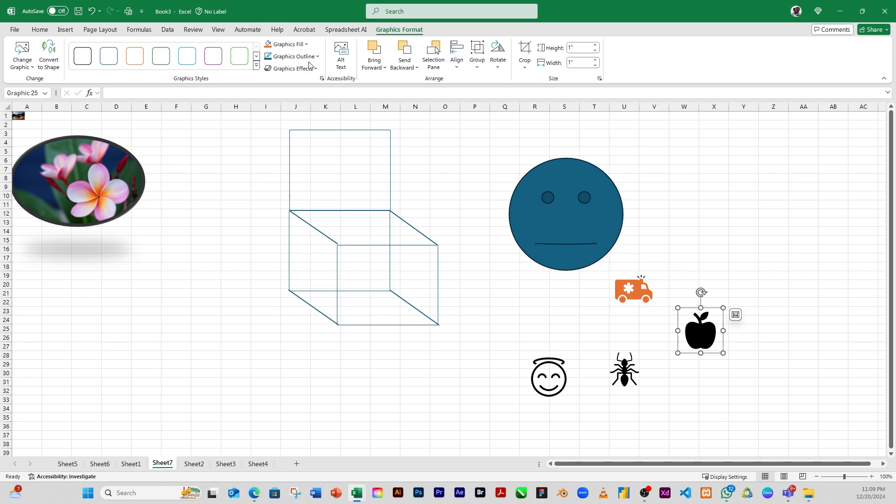
click(287, 44)
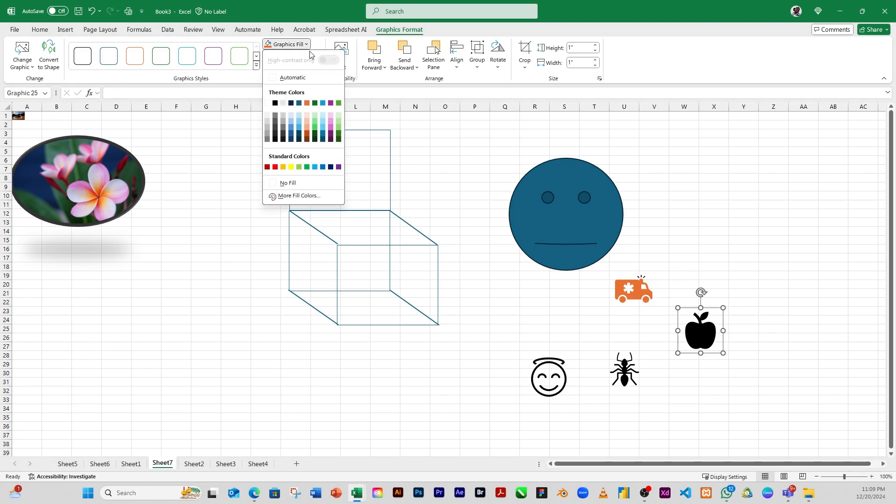
click(299, 167)
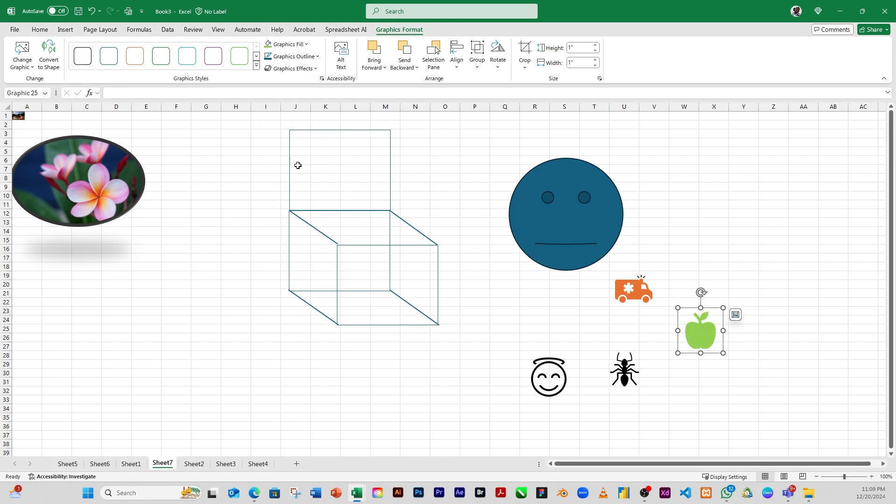
Select the ant icon and set its graphics fill to a dark brown shade
click(629, 377)
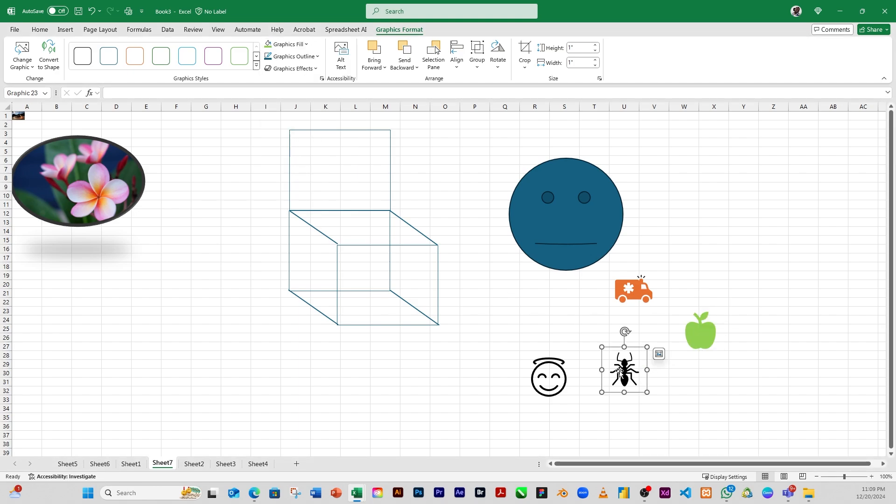
click(307, 44)
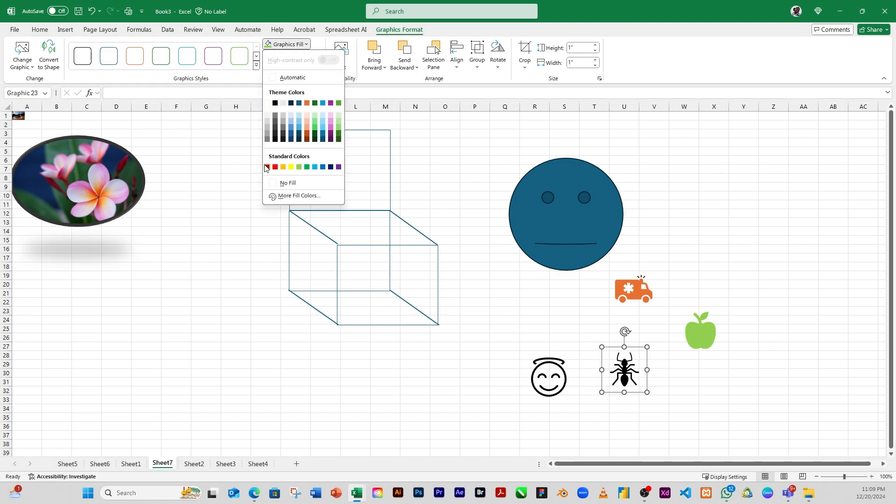
click(306, 139)
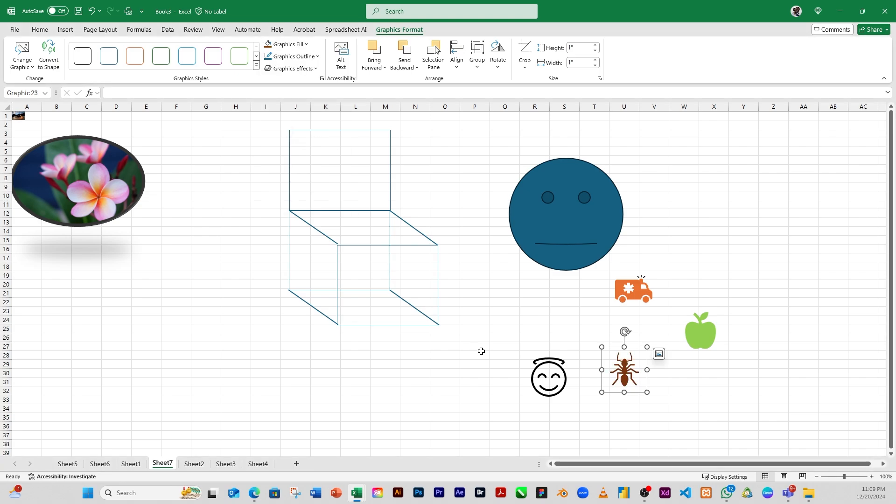
click(549, 377)
click(620, 360)
Insert two stock 3D models from the Clothing category: the black high heels and the red high heels
click(72, 33)
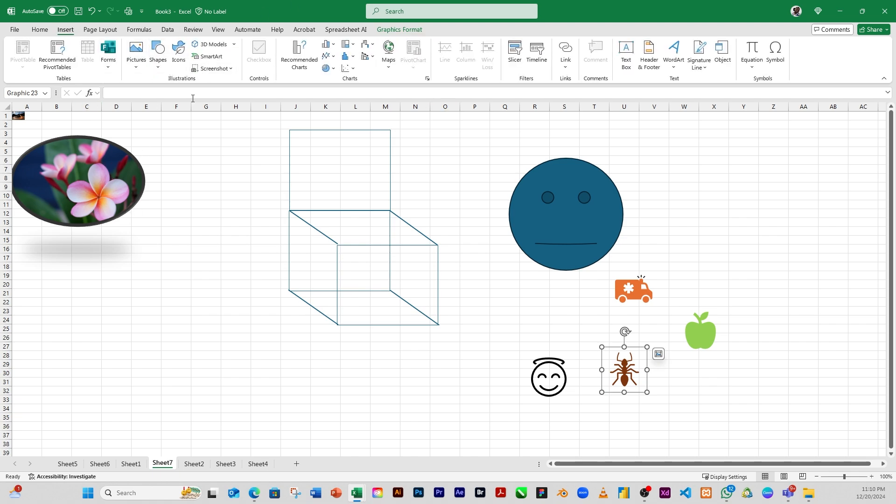
drag(192, 240, 187, 240)
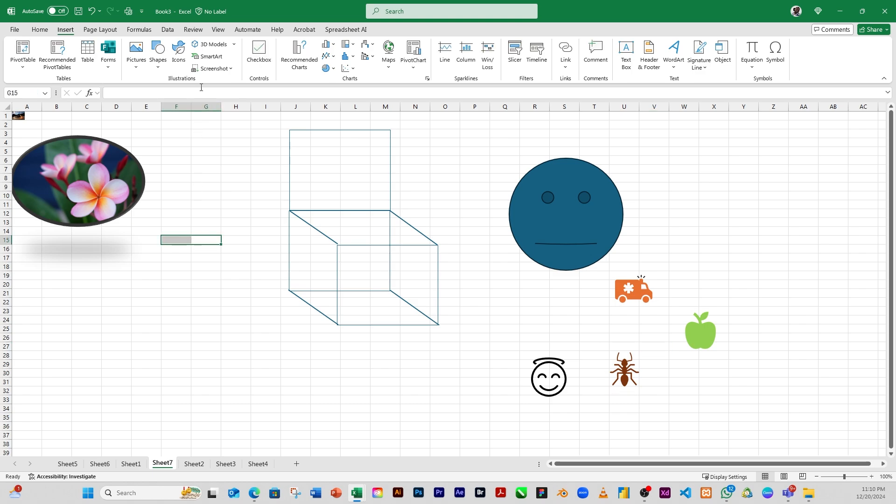
click(233, 46)
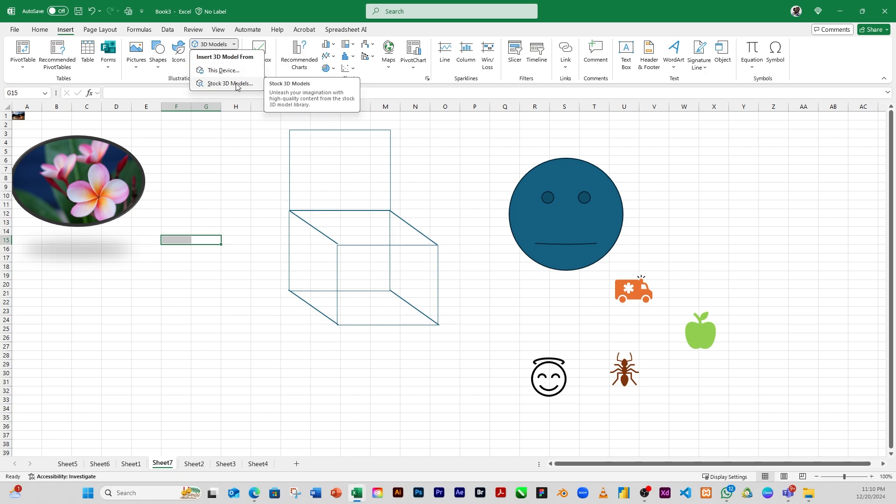
click(237, 84)
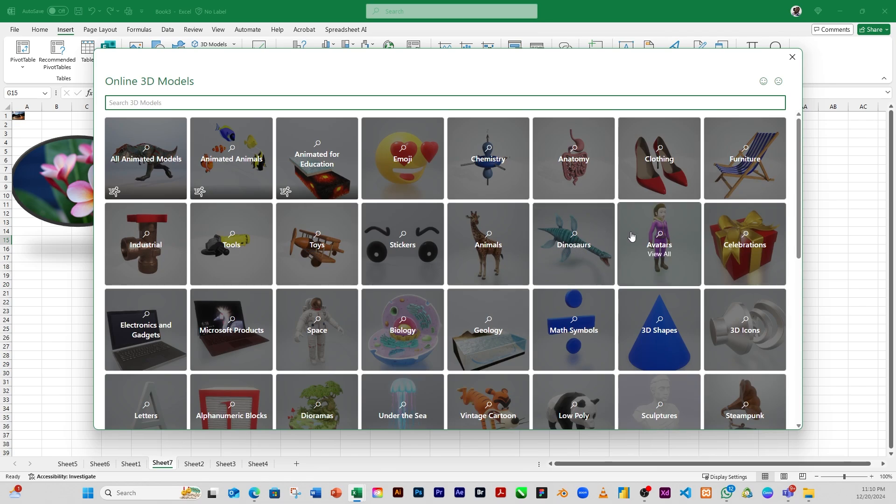
click(662, 176)
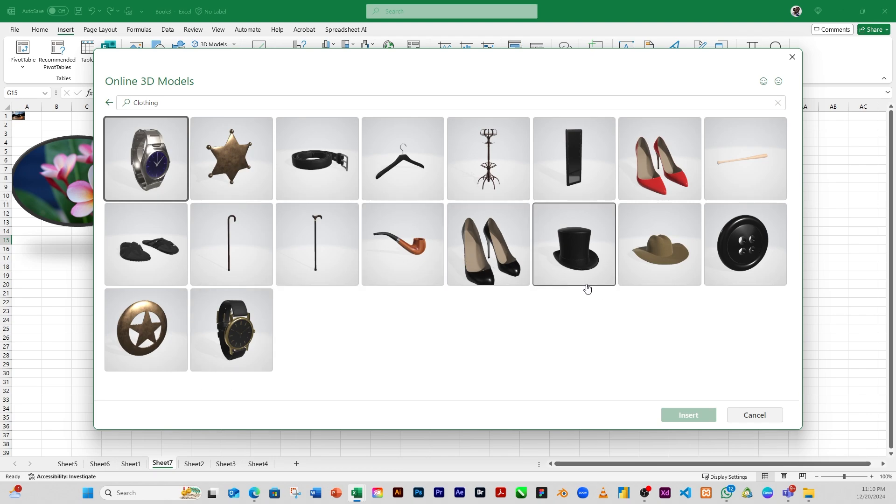
click(489, 253)
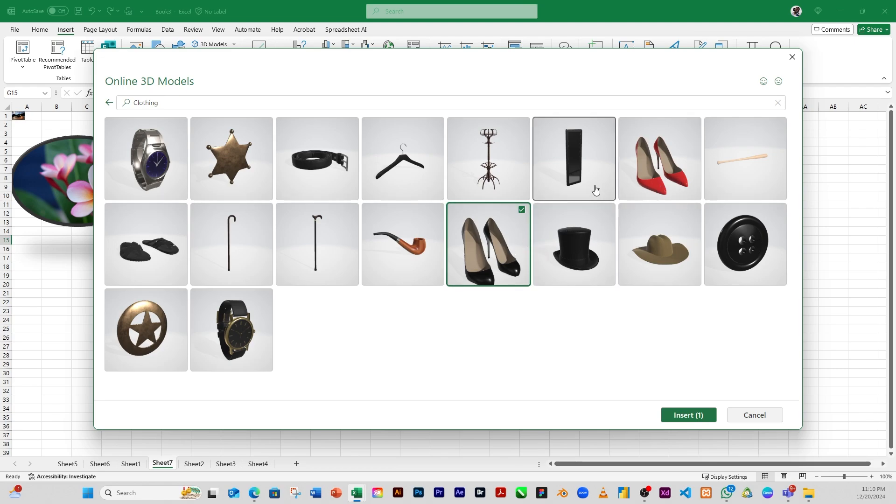
click(630, 183)
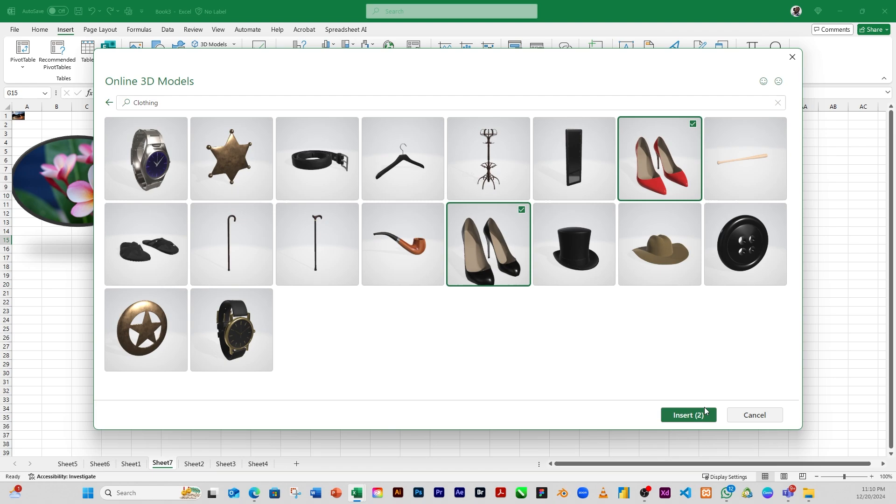
click(691, 415)
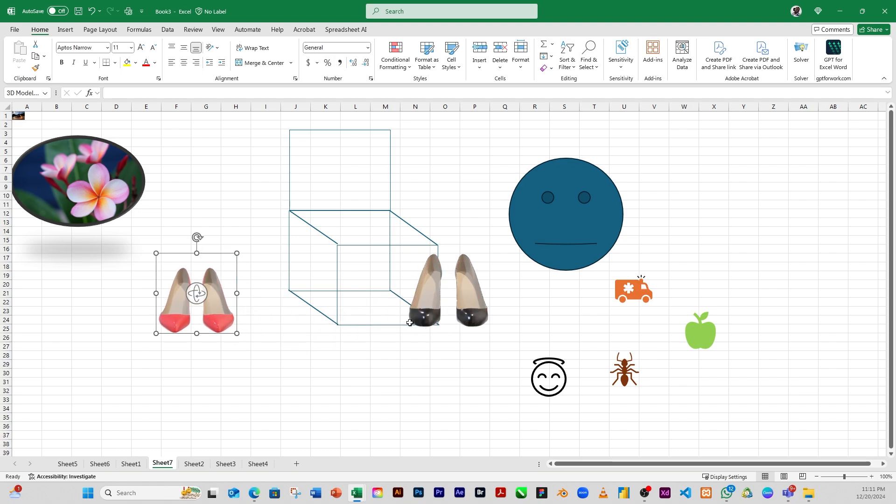
Move the black heels below the cube and the red heels to about columns C to E, rows 17 to 25
drag(410, 322, 211, 359)
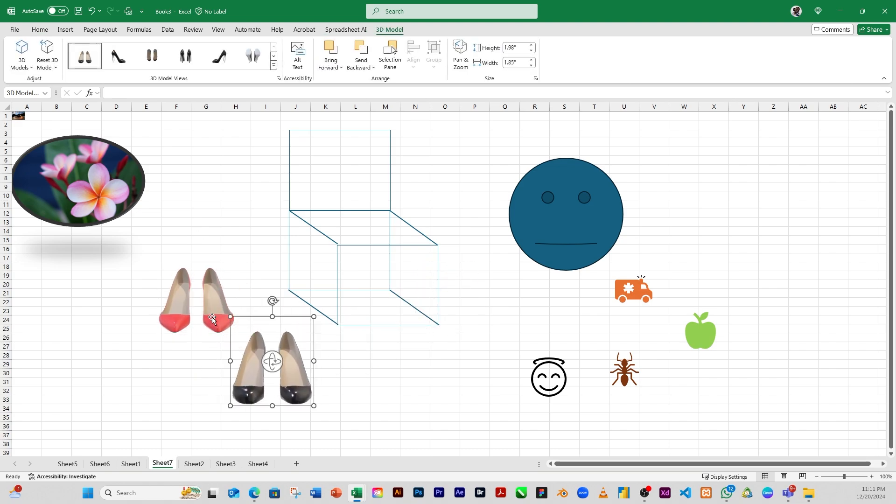
drag(213, 319, 153, 312)
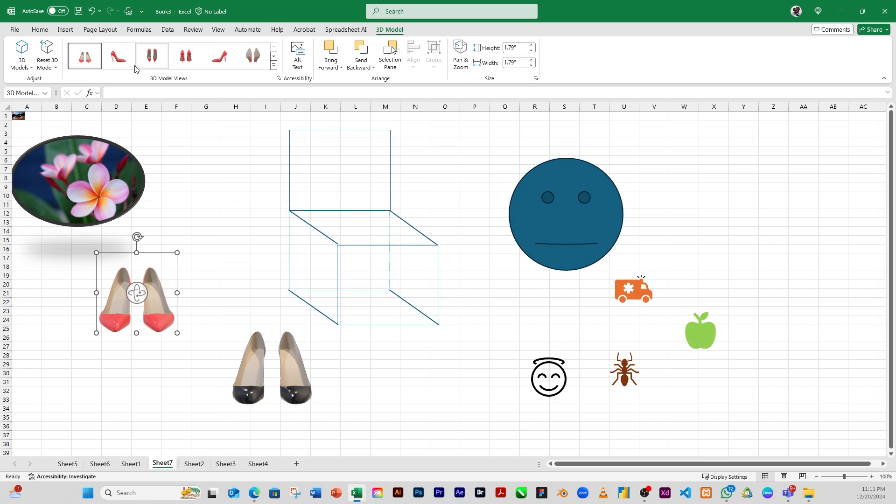
Try several preset 3D model views on the red heels, then rotate the model freely to an angled view
click(120, 60)
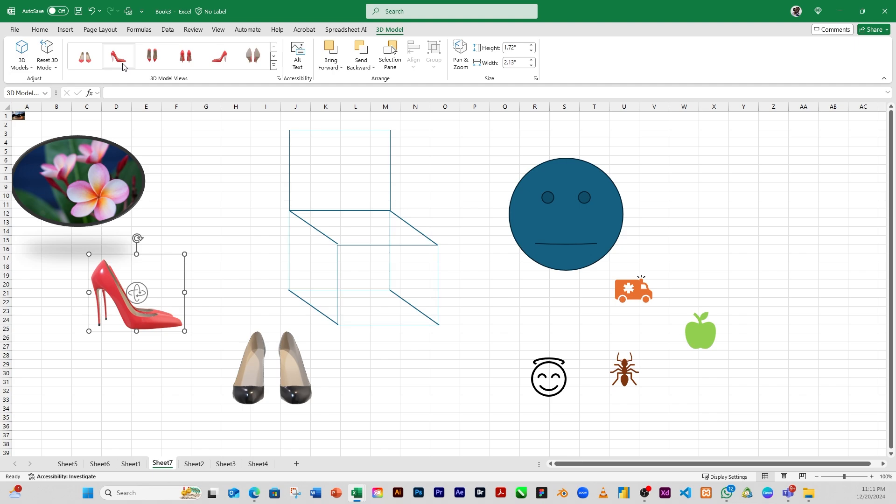
click(79, 61)
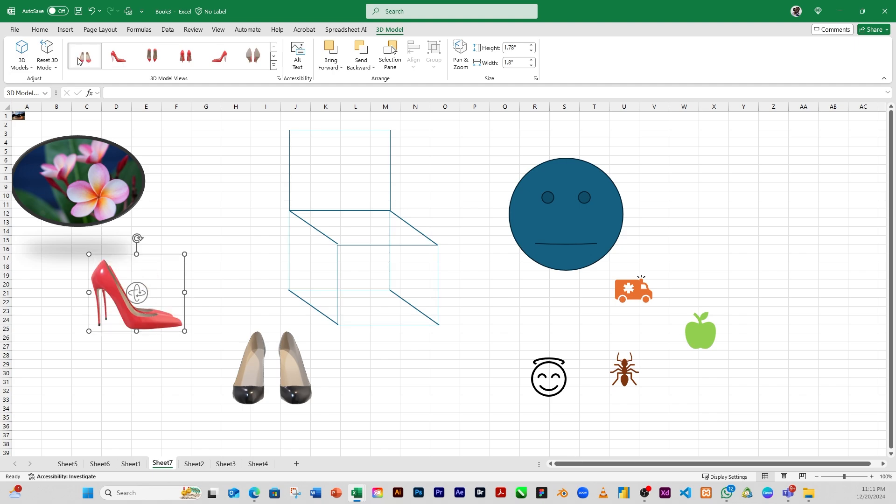
click(117, 58)
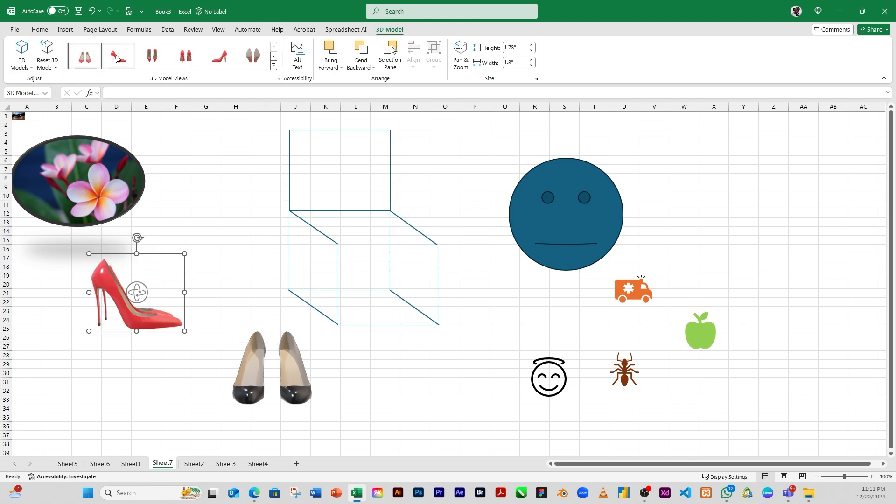
click(163, 61)
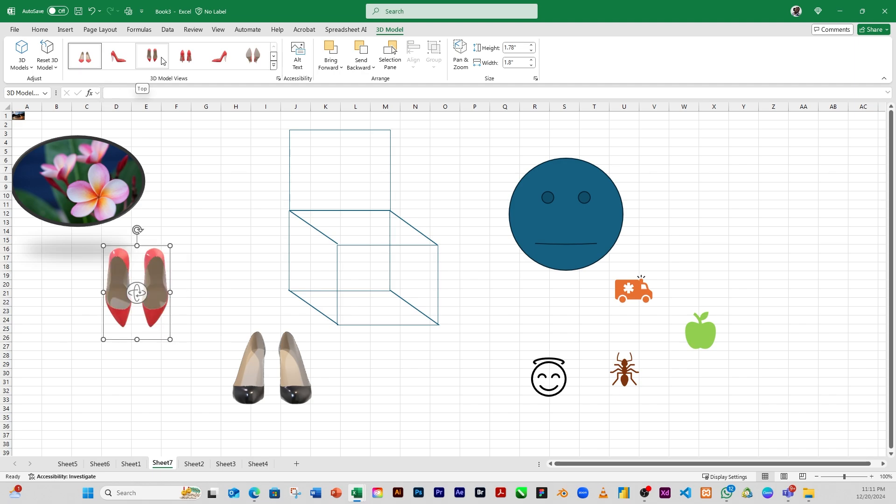
click(189, 58)
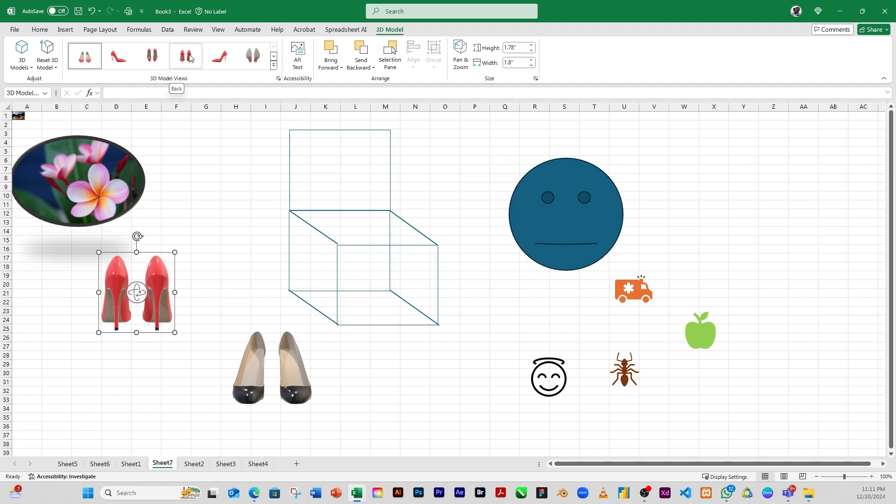
click(217, 63)
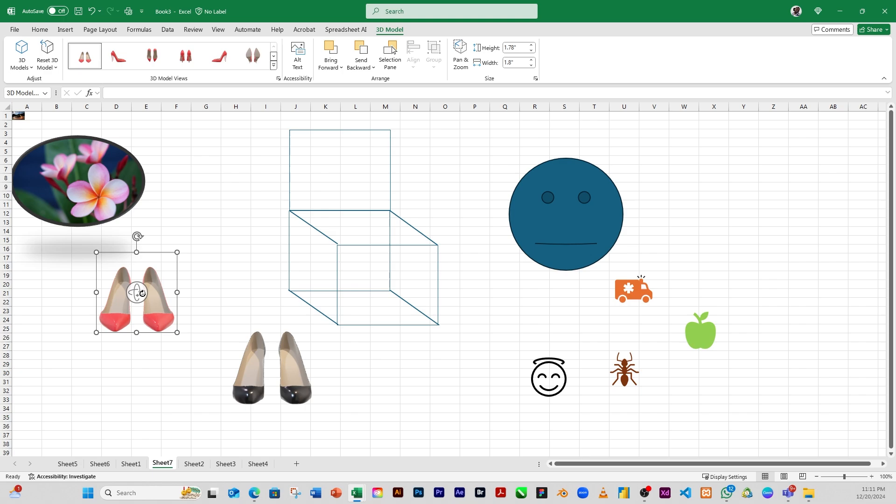
drag(142, 293, 168, 359)
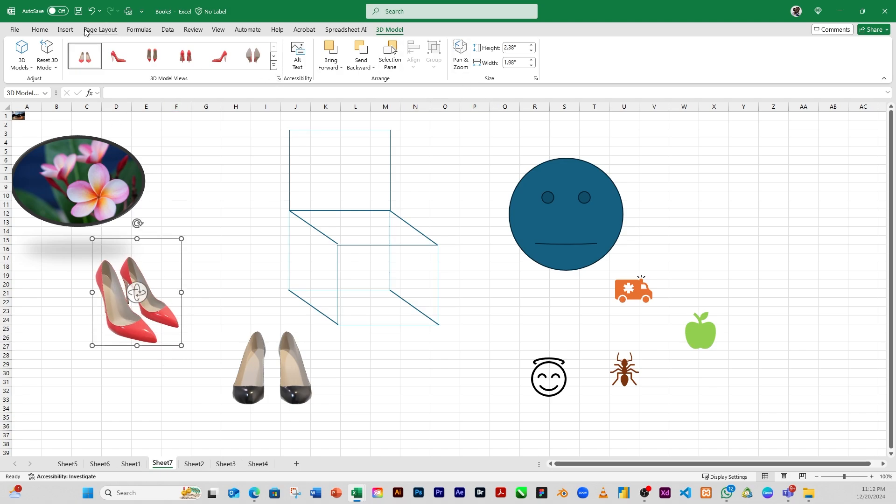
Insert a Horizontal Bullet List SmartArt graphic onto the sheet
click(66, 30)
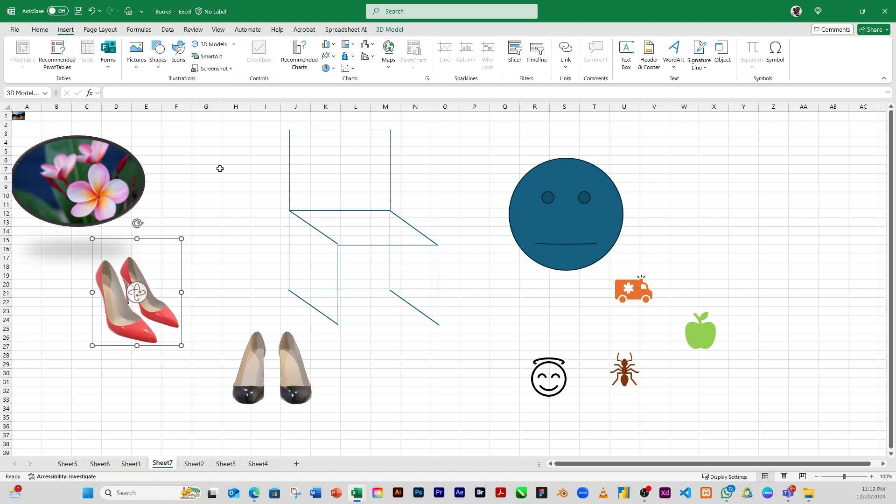
click(213, 201)
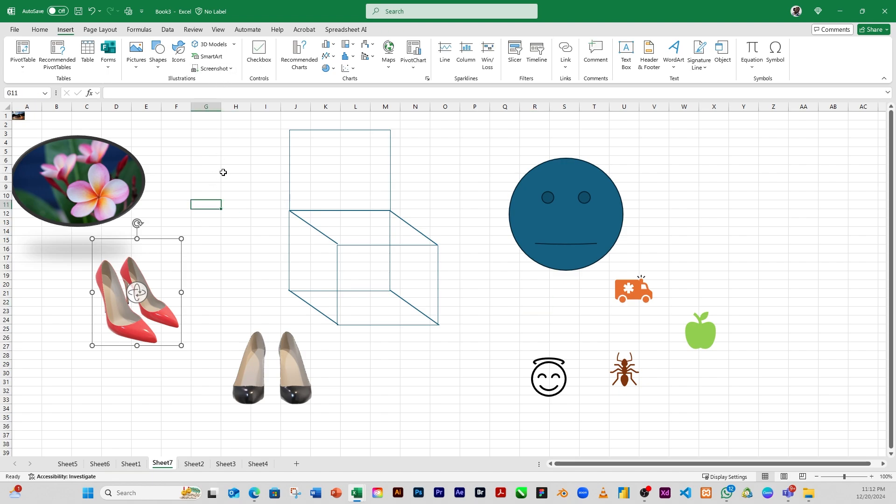
click(210, 57)
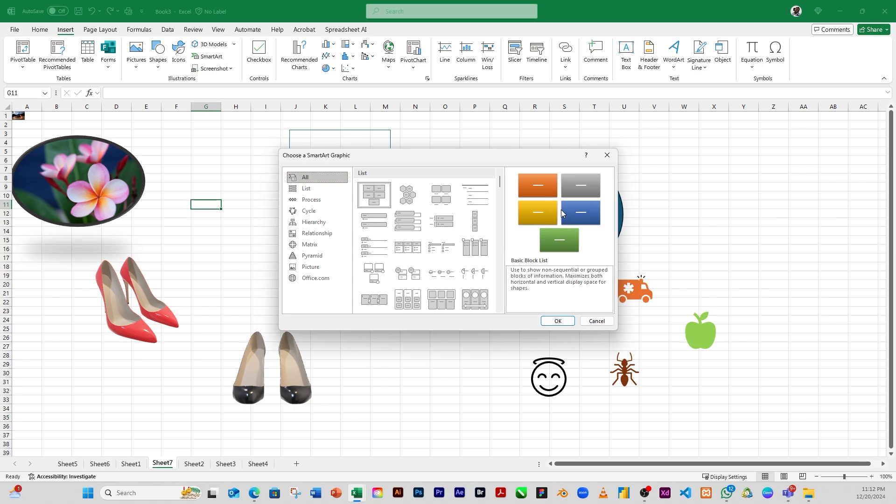
click(419, 202)
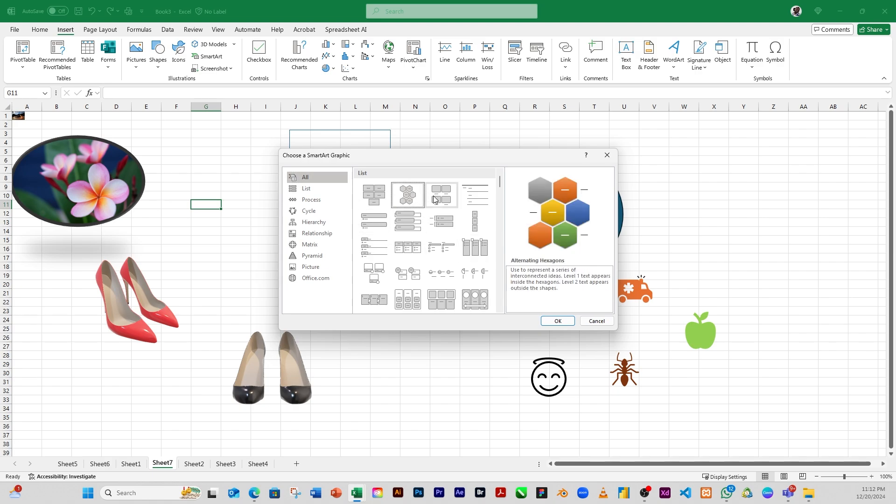
click(434, 199)
click(410, 224)
click(374, 220)
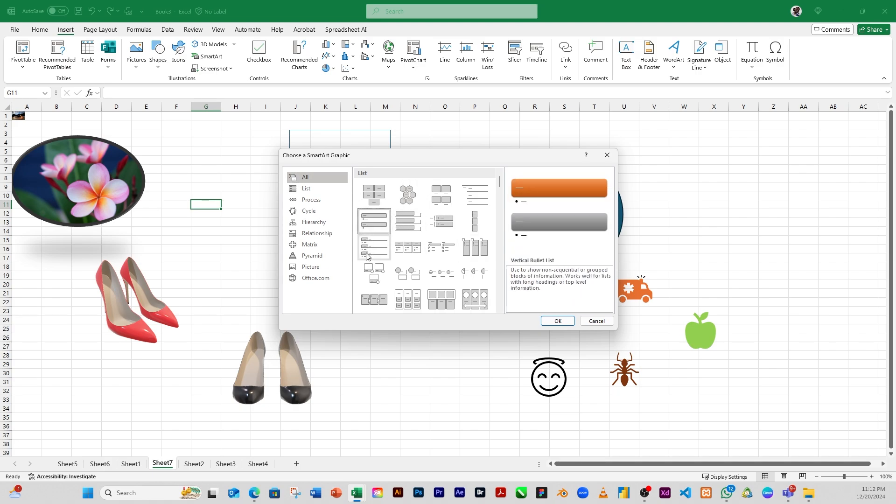
click(408, 247)
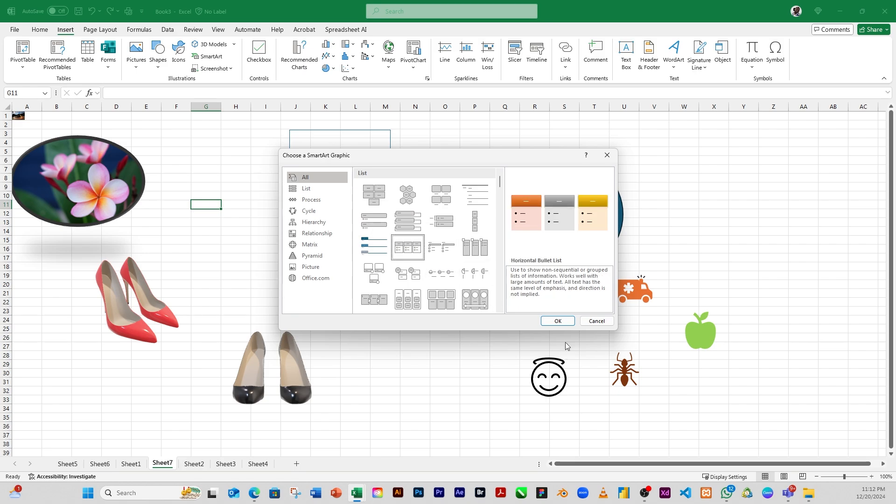
click(558, 321)
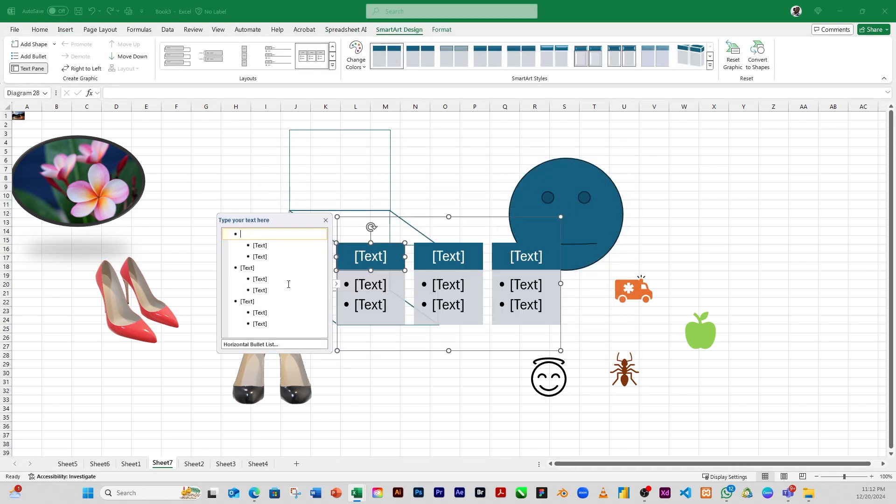
Enter One and Two as the first SmartArt headings with bullet items 1 and 2
click(366, 304)
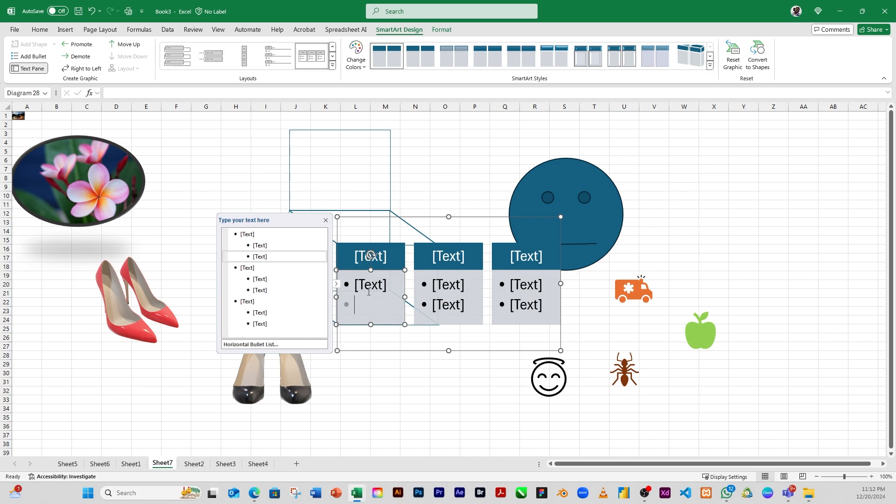
click(369, 285)
click(364, 253)
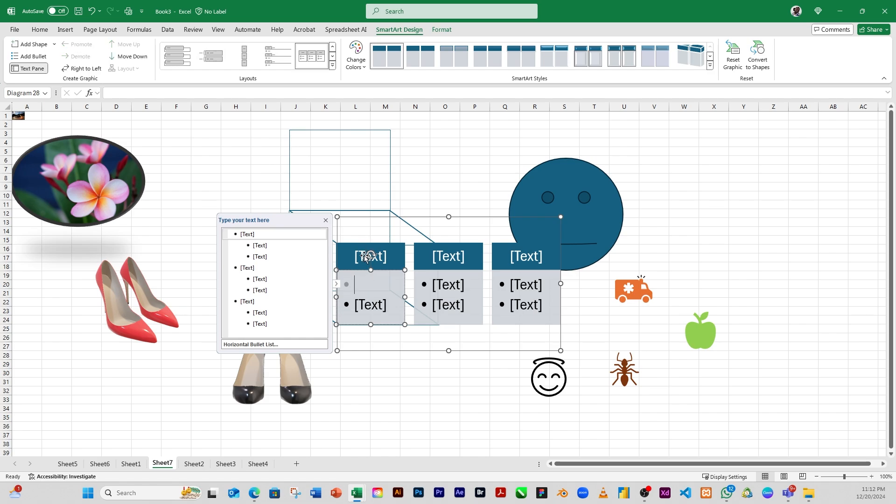
click(382, 285)
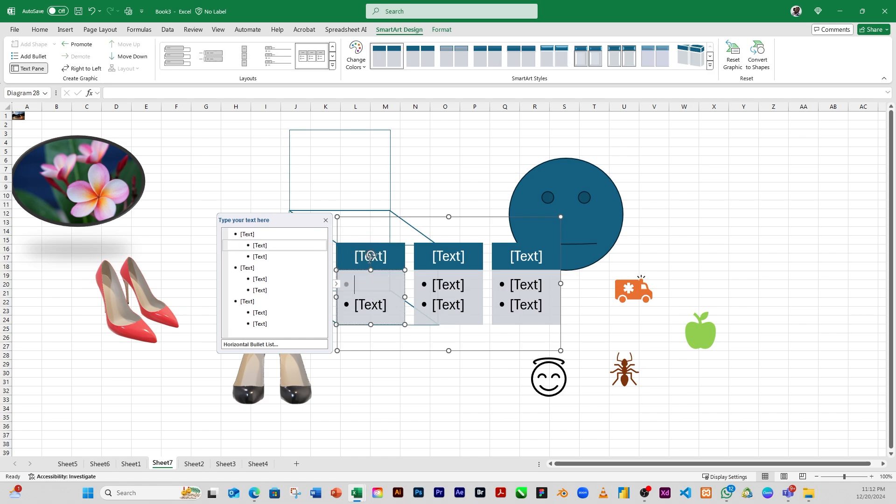
click(366, 260)
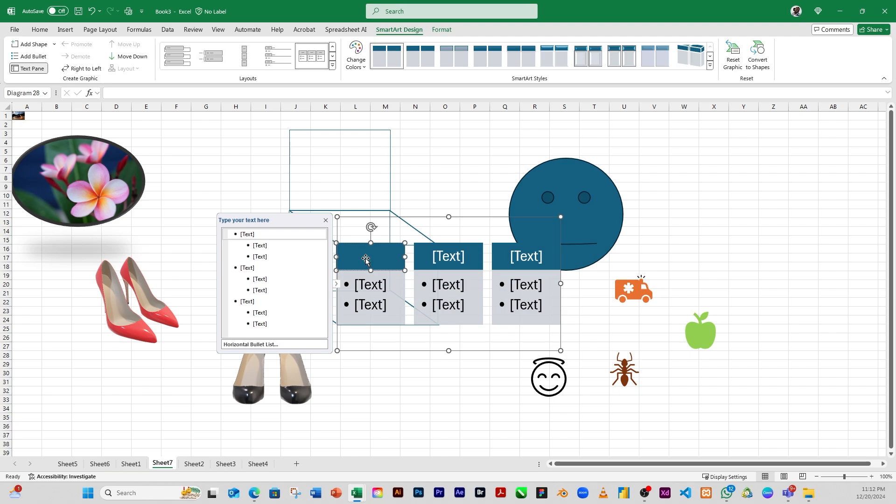
text(One)
key(Down)
click(375, 288)
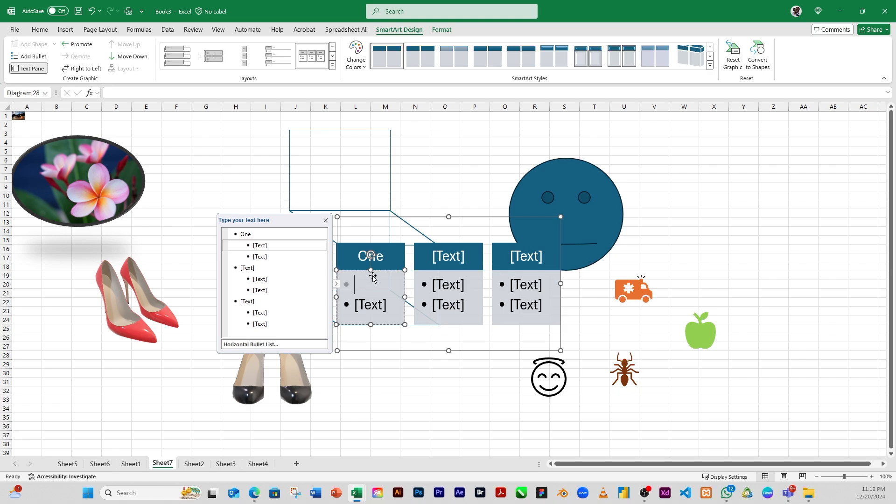
text(1)
Enter Three as the third SmartArt heading with the bullet item 3
click(523, 259)
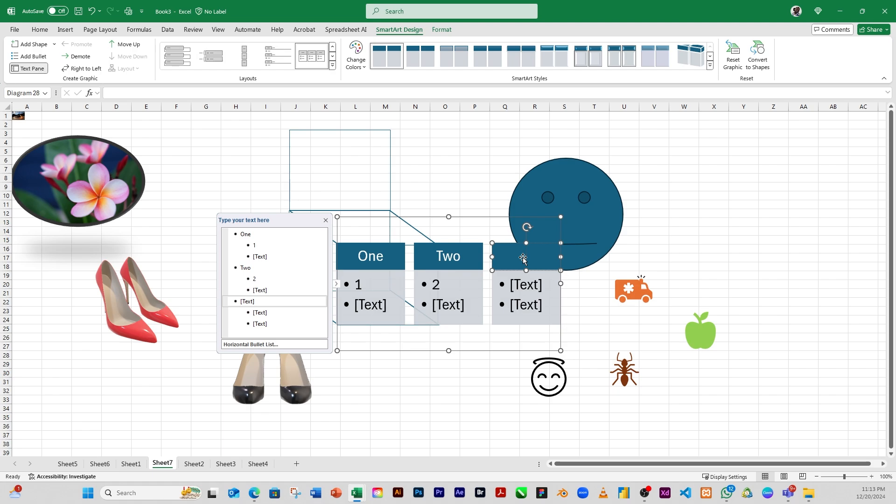
text(Three)
click(519, 286)
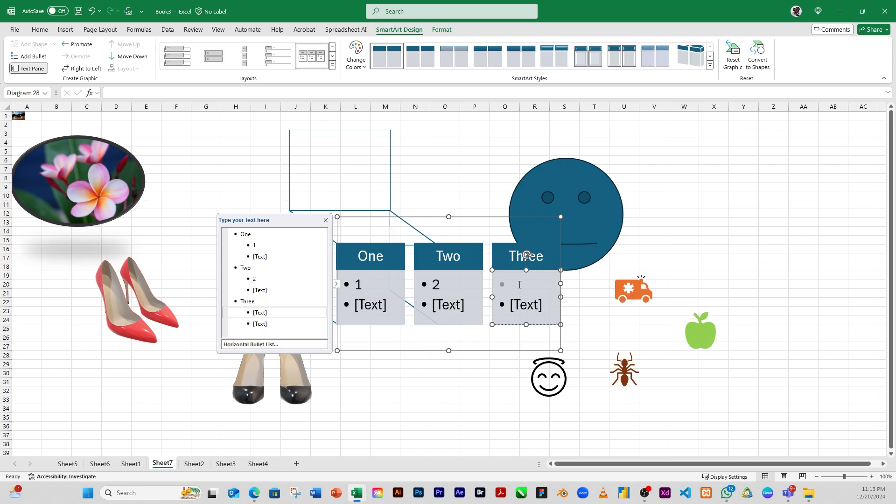
text(3)
Delete the empty placeholder bullets beneath the headings in the SmartArt text pane
click(344, 304)
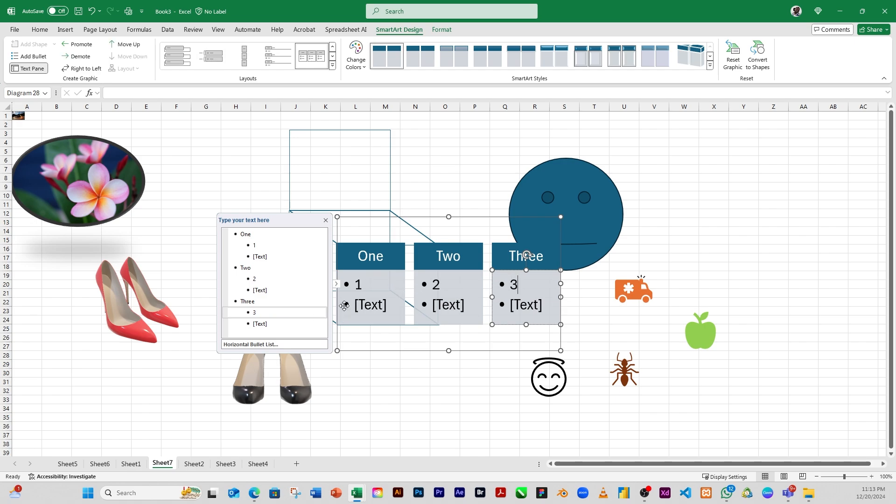
click(261, 326)
click(262, 313)
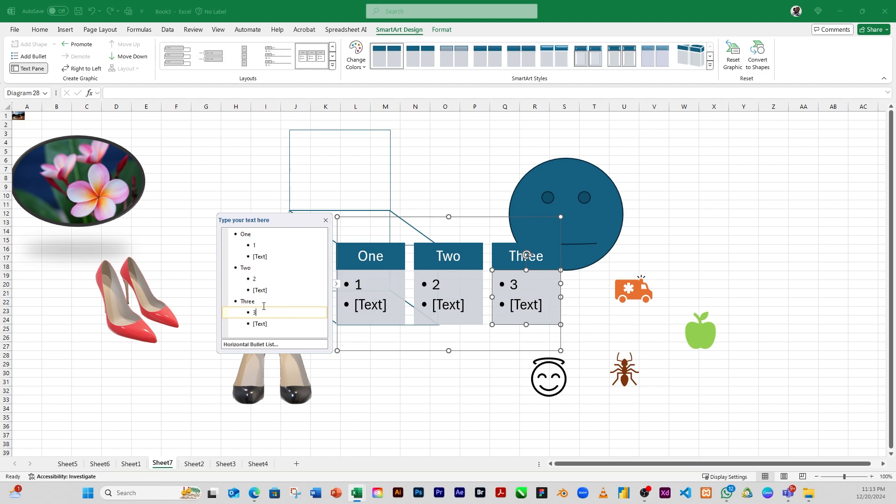
key(Delete)
click(264, 279)
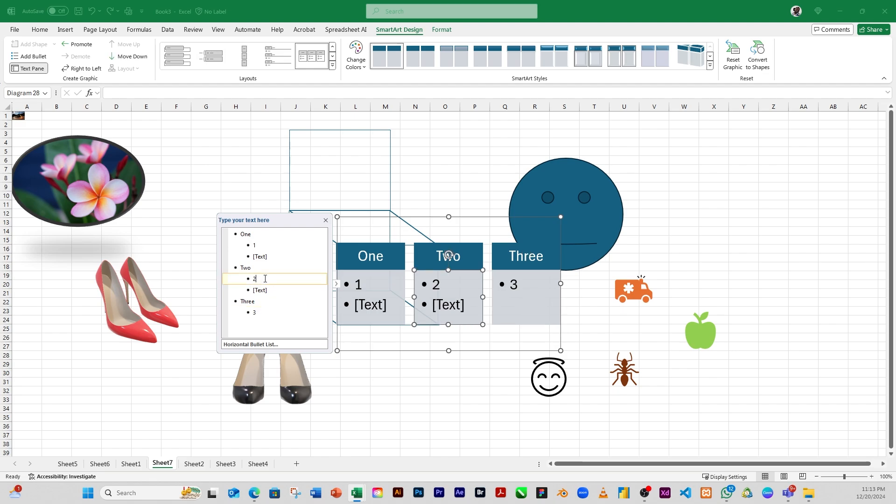
key(Delete)
click(268, 246)
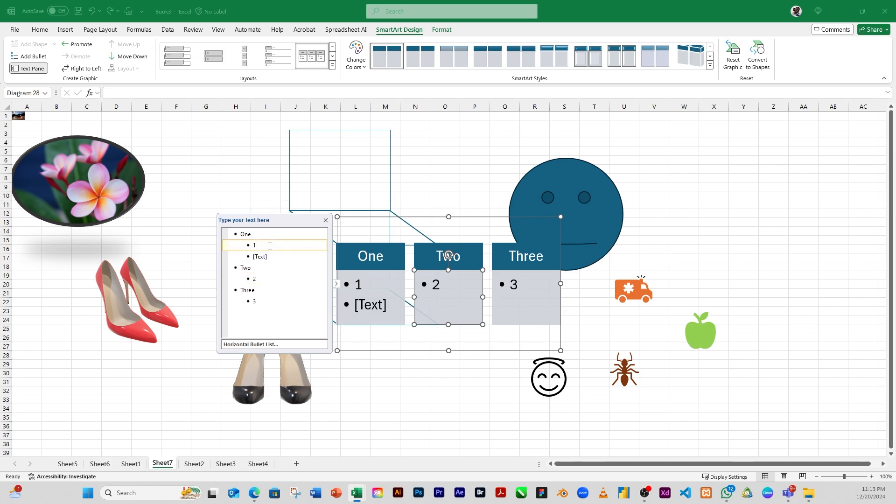
key(Delete)
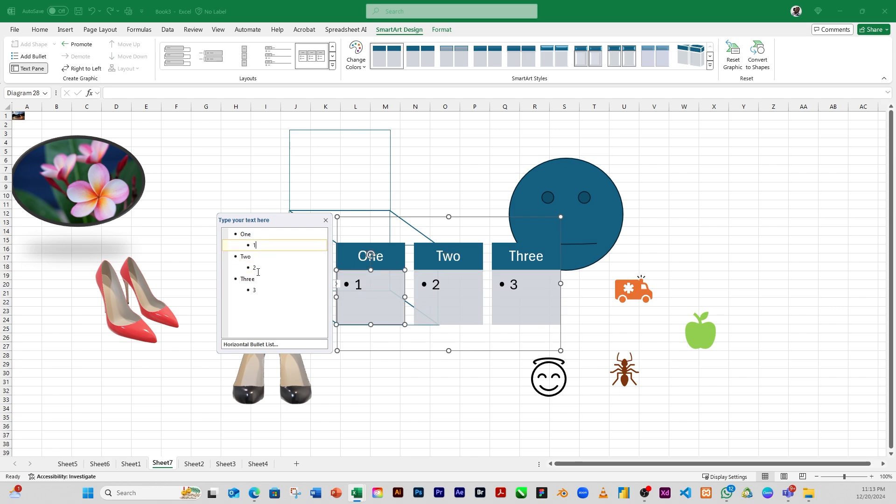
Add two dfd bullet items under One, then undo the additions
key(Return)
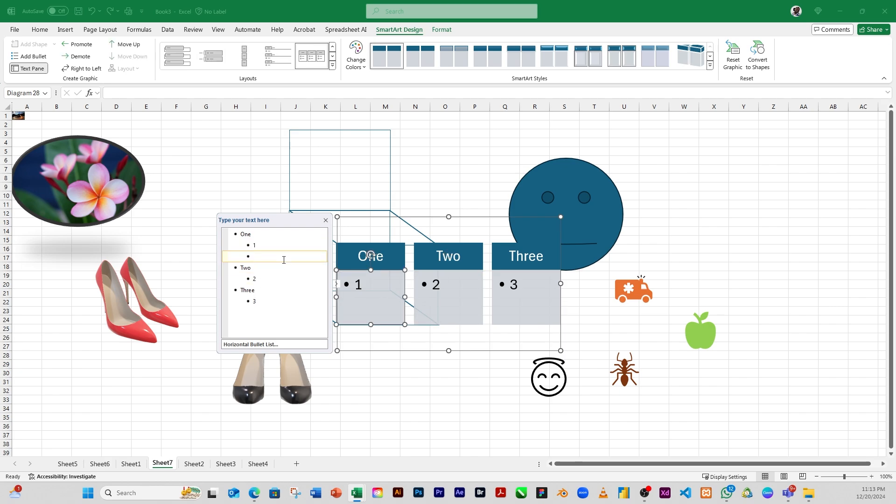
text(dfd)
key(Return)
text(d)
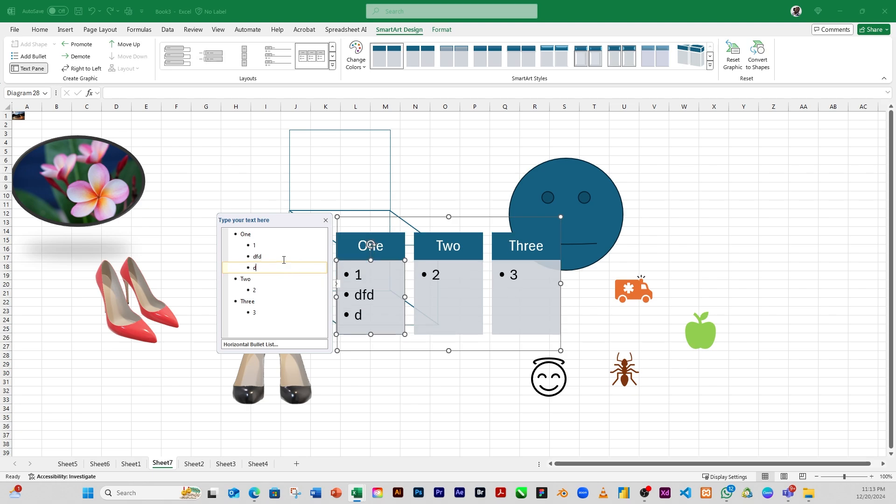
text(fd)
key(Return)
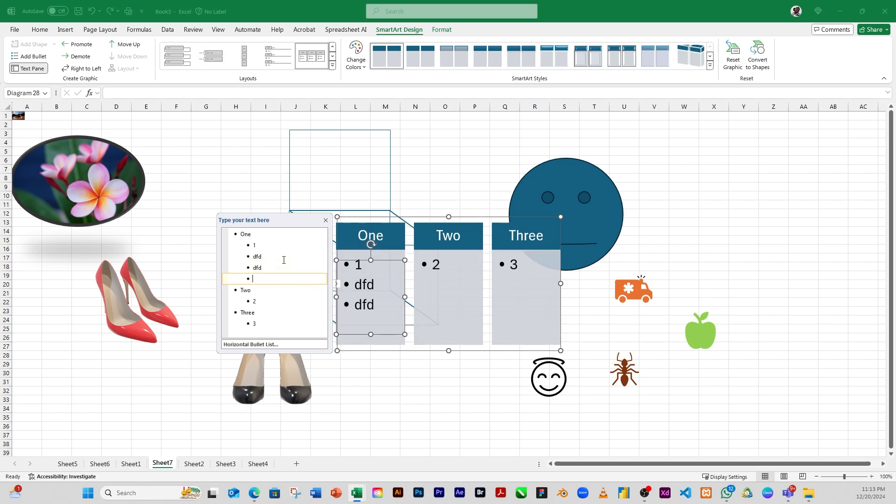
key(ctrl+z)
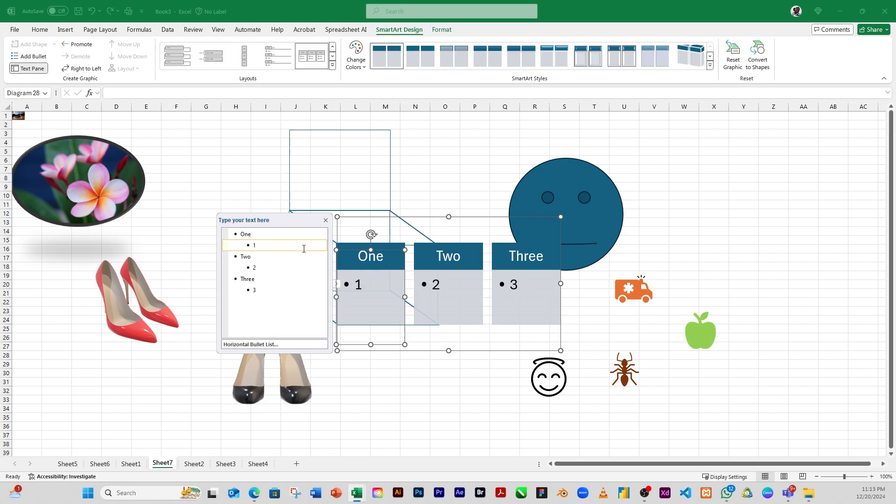
key(ctrl+z)
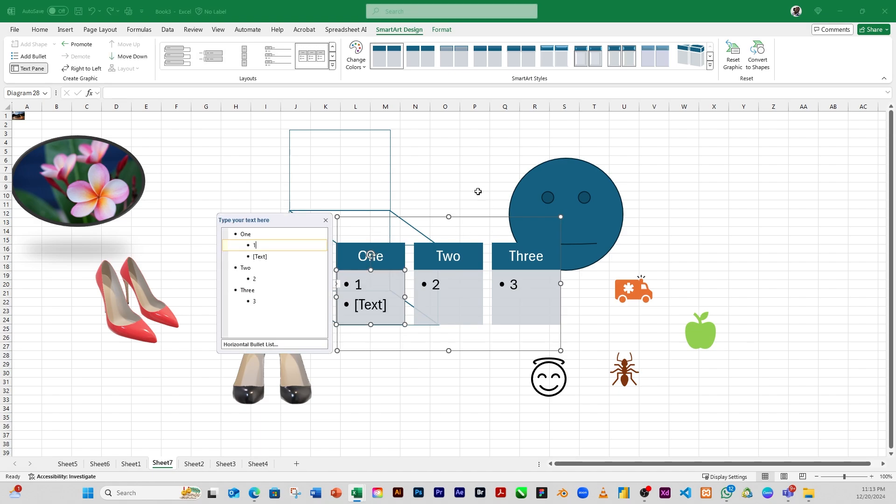
Insert a screenshot of the first available window onto the worksheet
click(444, 159)
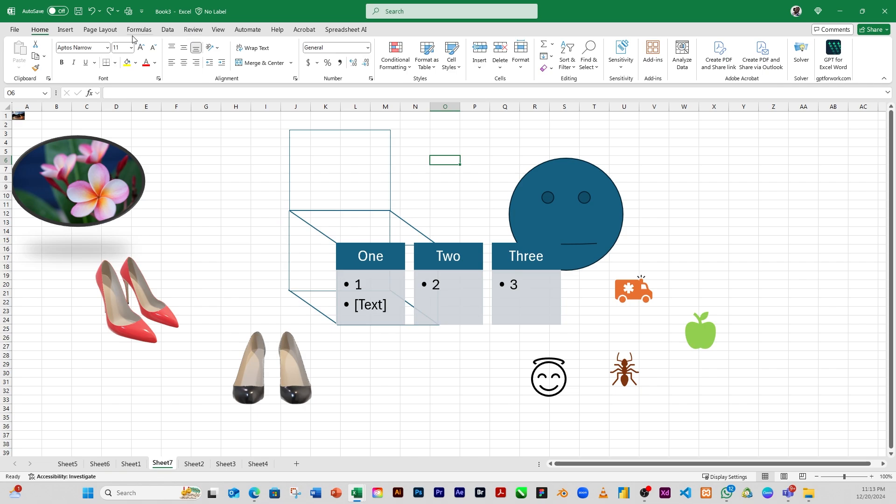
click(65, 29)
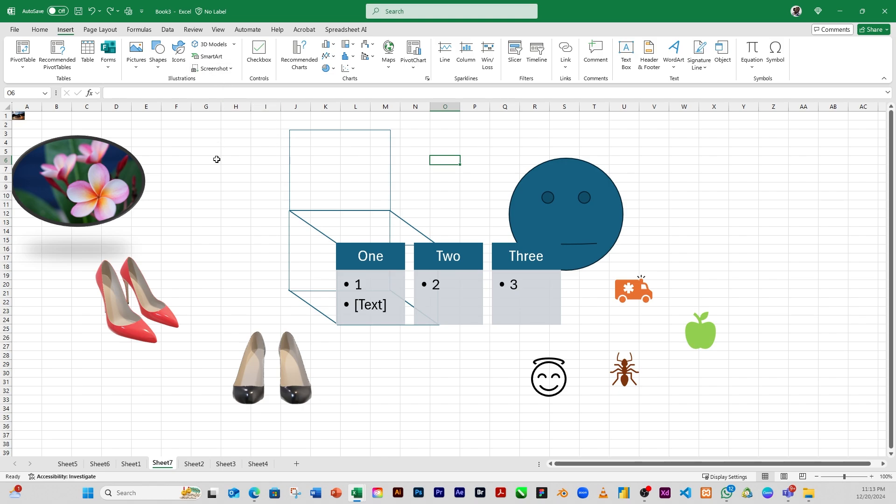
click(233, 70)
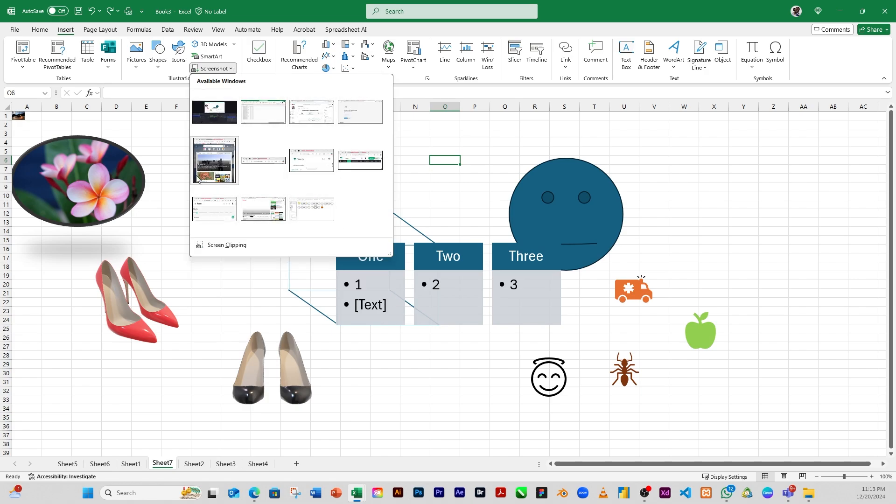
click(214, 110)
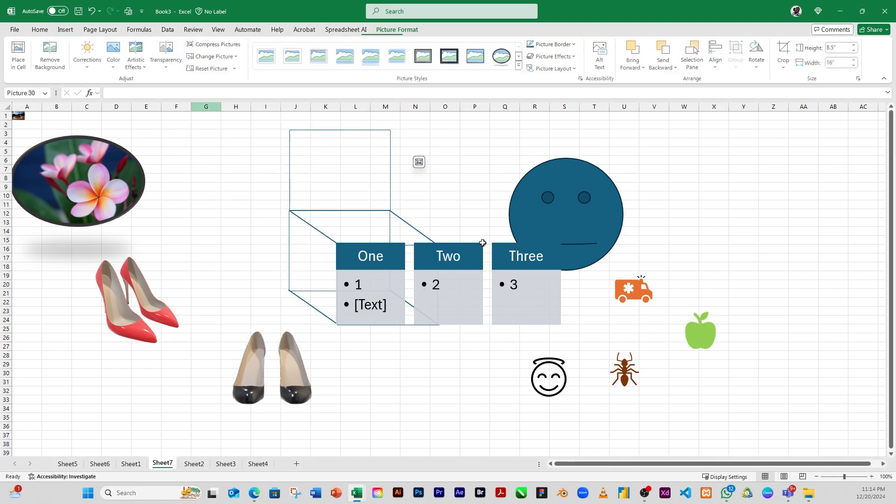
Move the inserted screenshot picture around the sheet, then delete it
drag(736, 266, 408, 244)
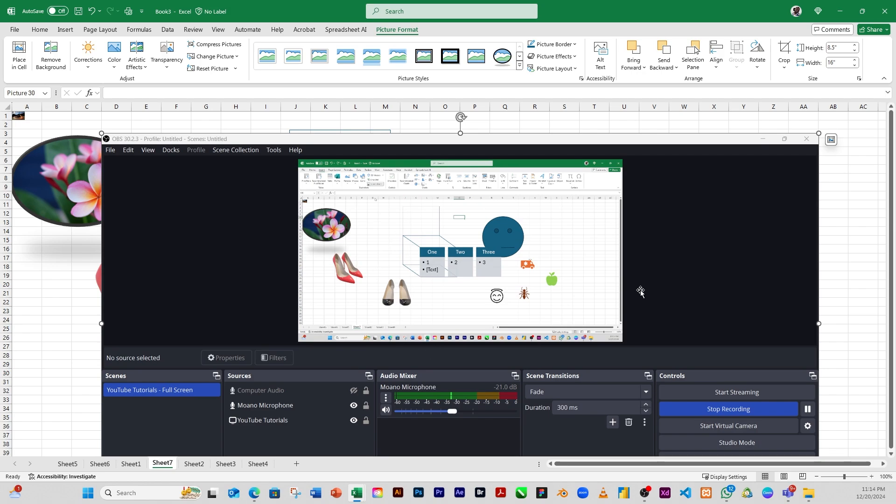
drag(574, 226, 534, 200)
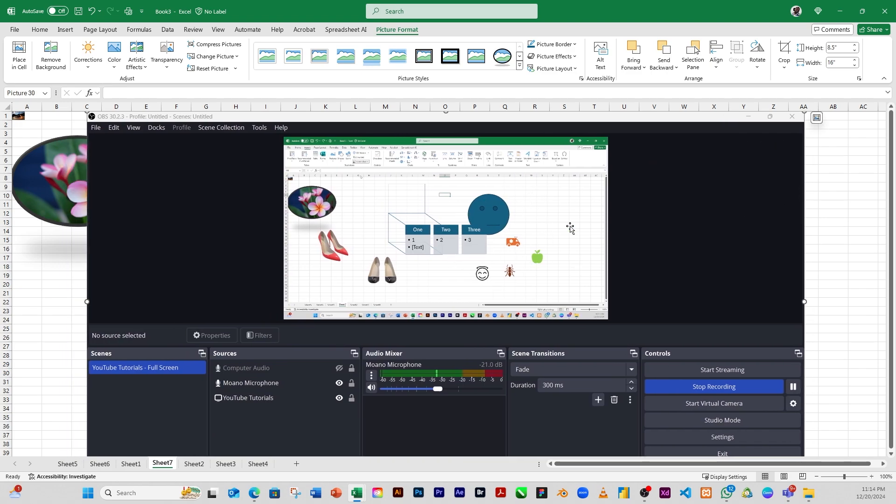
drag(760, 184, 720, 189)
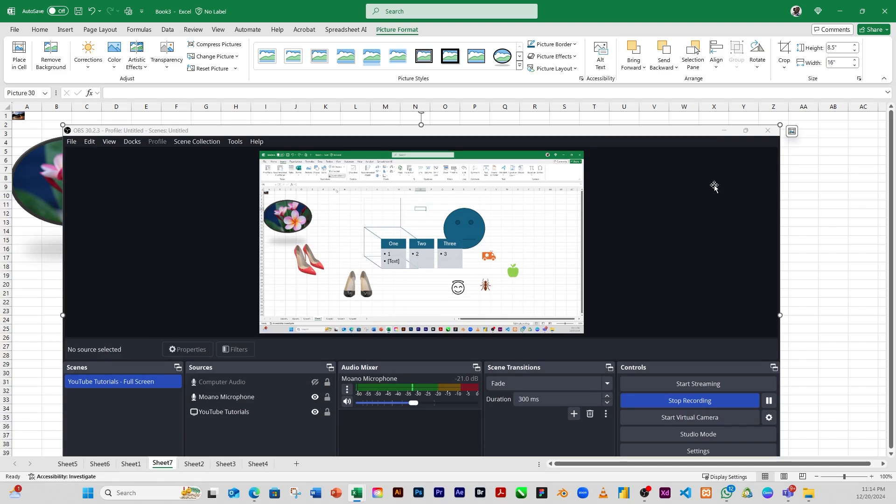
key(Delete)
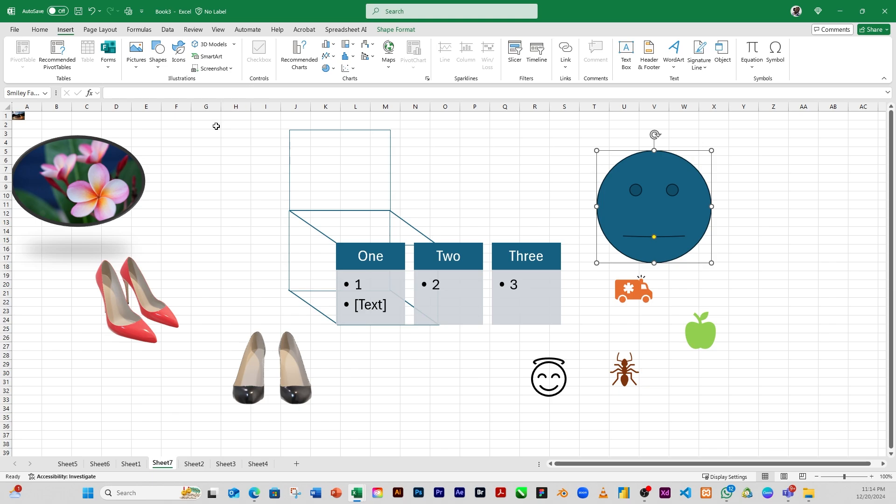
Insert a checkbox into cell M30 and tick it
click(235, 180)
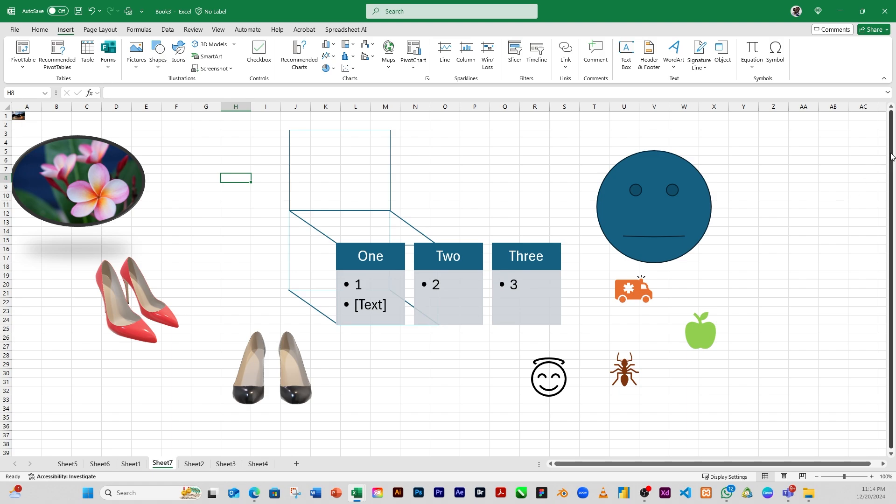
drag(892, 156, 894, 182)
click(382, 372)
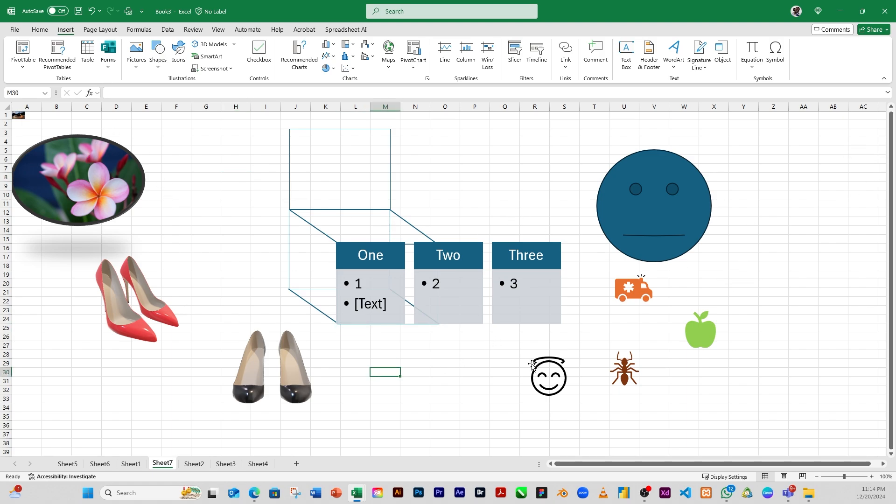
click(258, 65)
click(384, 373)
click(385, 375)
click(385, 376)
click(385, 376)
click(385, 376)
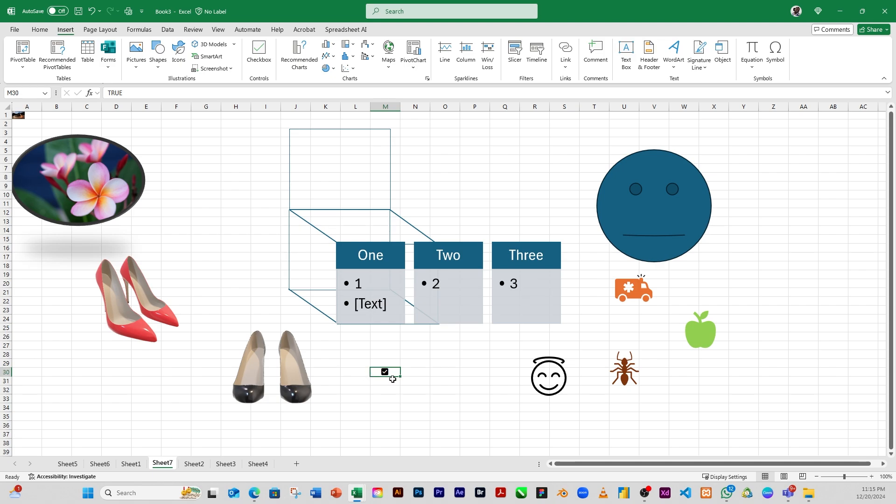
Insert checkboxes into cells N30 through N36
drag(419, 372, 416, 427)
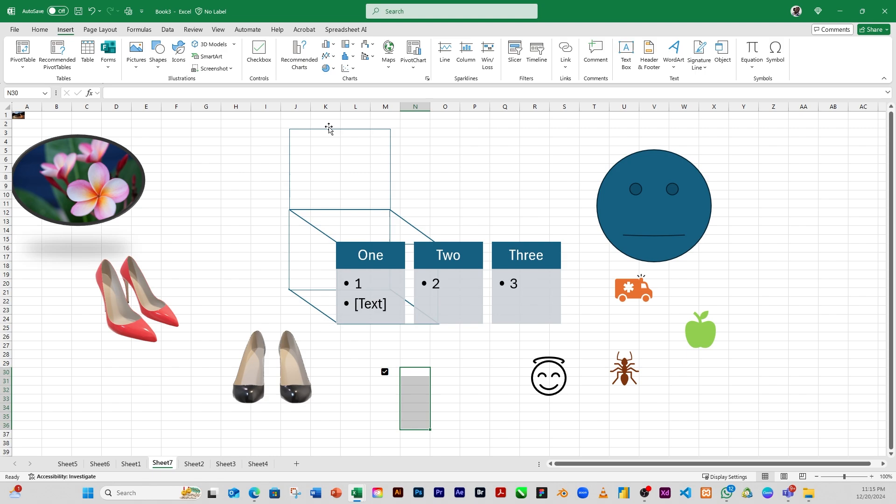
click(260, 51)
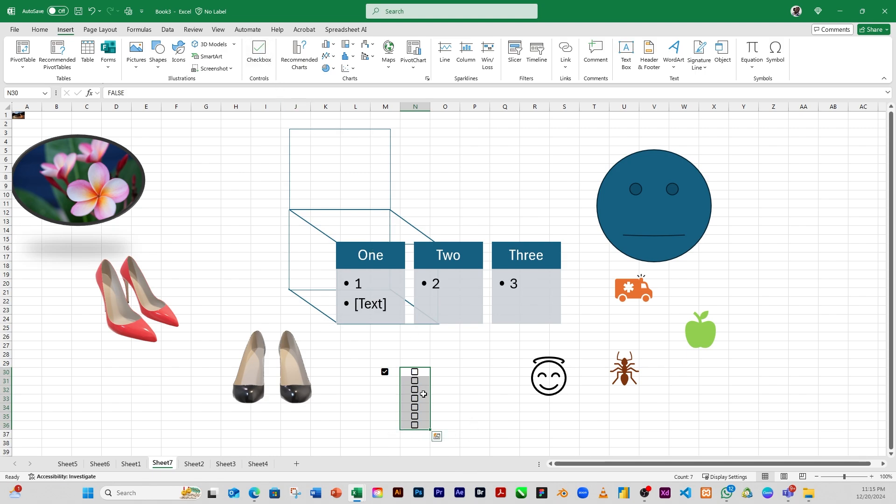
click(432, 380)
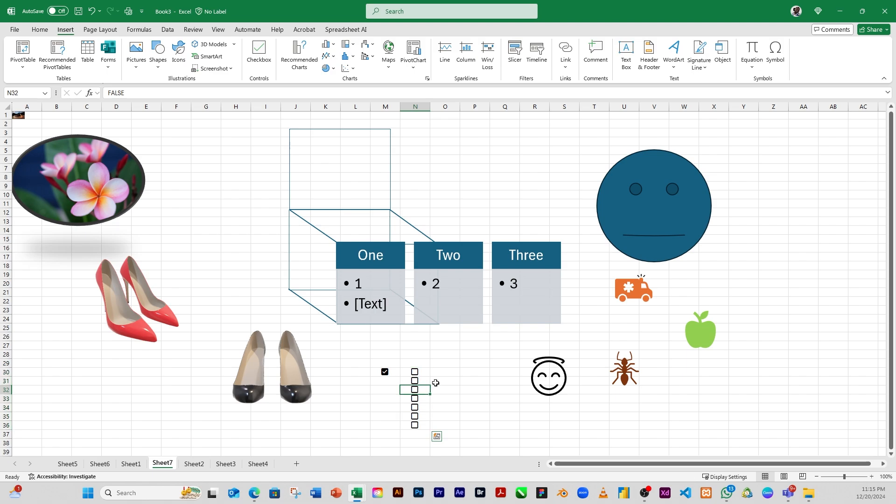
Insert checkboxes into cells P30 through P37
drag(467, 372, 468, 434)
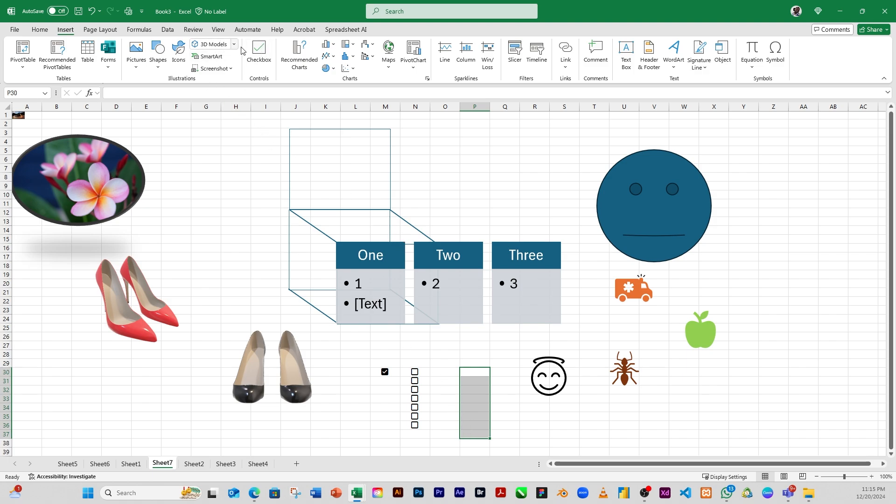
click(256, 59)
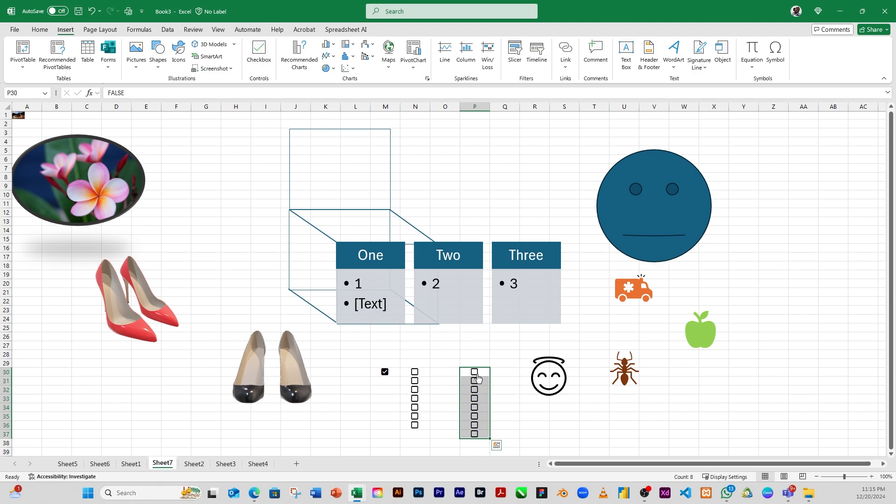
click(486, 381)
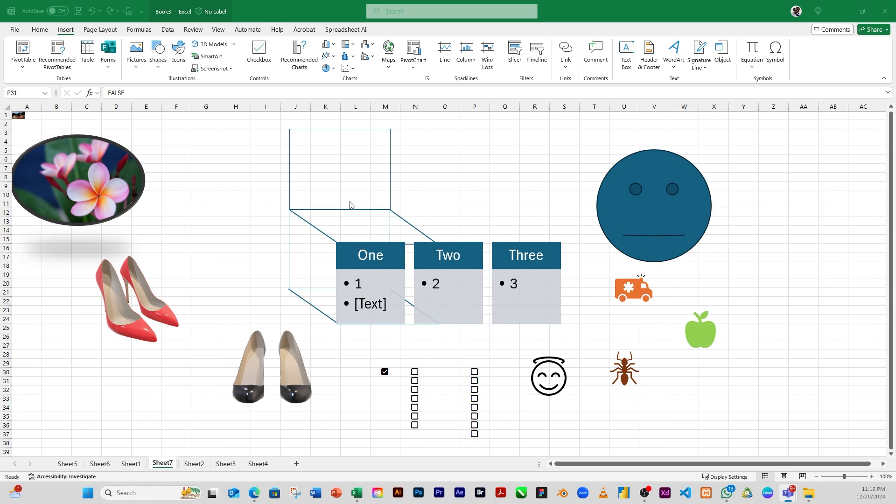
Tick the checkboxes in cells P31 through P37
click(474, 381)
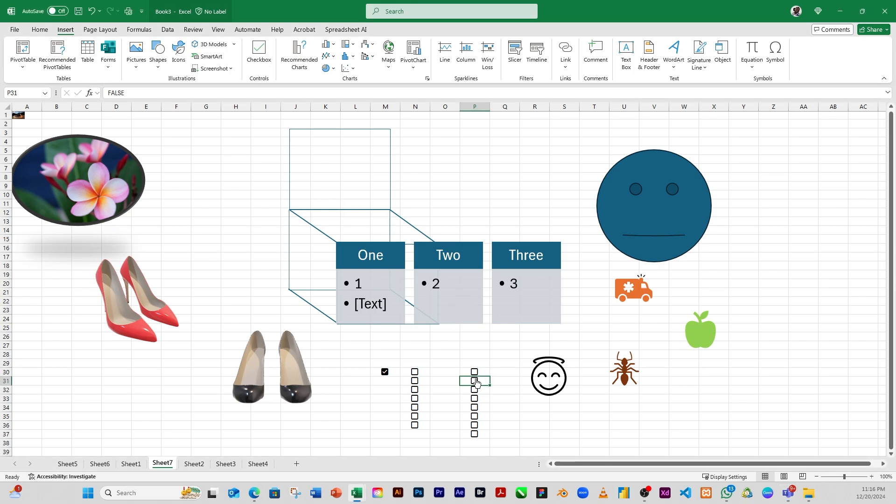
click(474, 381)
click(475, 390)
click(475, 399)
click(475, 408)
click(475, 409)
click(476, 417)
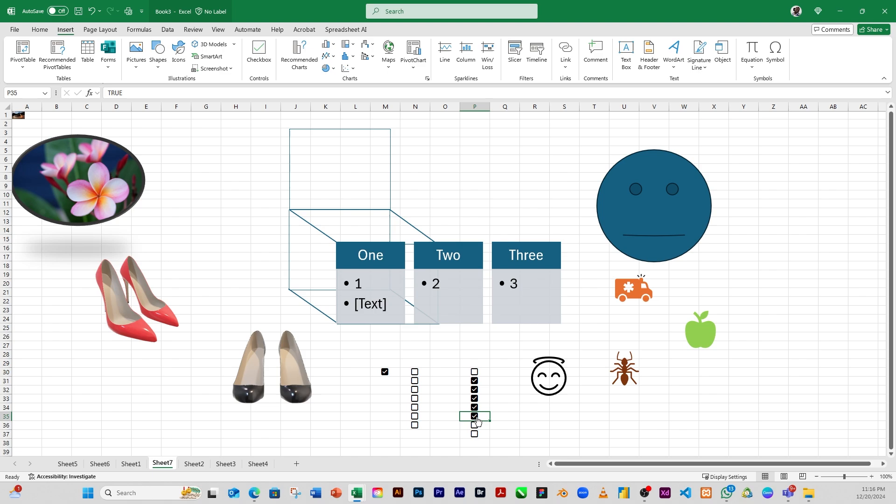
click(475, 425)
click(474, 434)
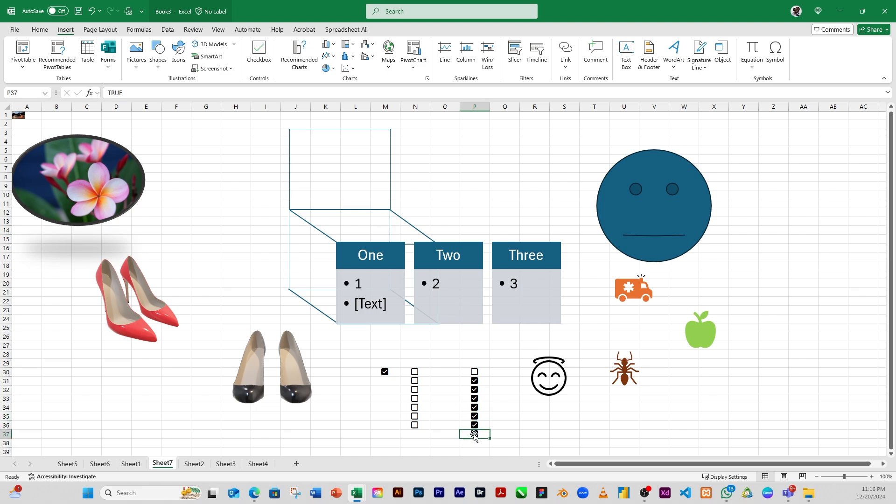
click(385, 381)
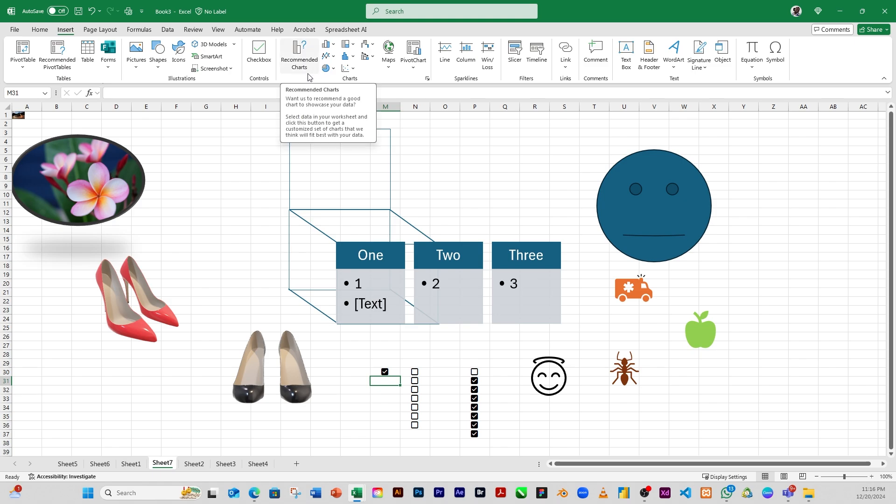
Copy the sales table's data rows A2:H31 on Sheet1
click(131, 464)
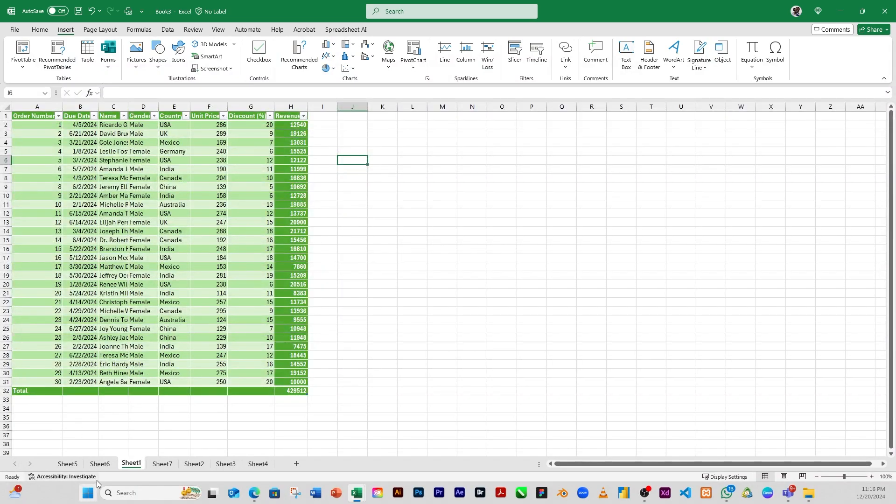
mouse_move(80, 124)
mouse_down()
mouse_move(159, 217)
mouse_move(189, 324)
mouse_move(209, 338)
mouse_up()
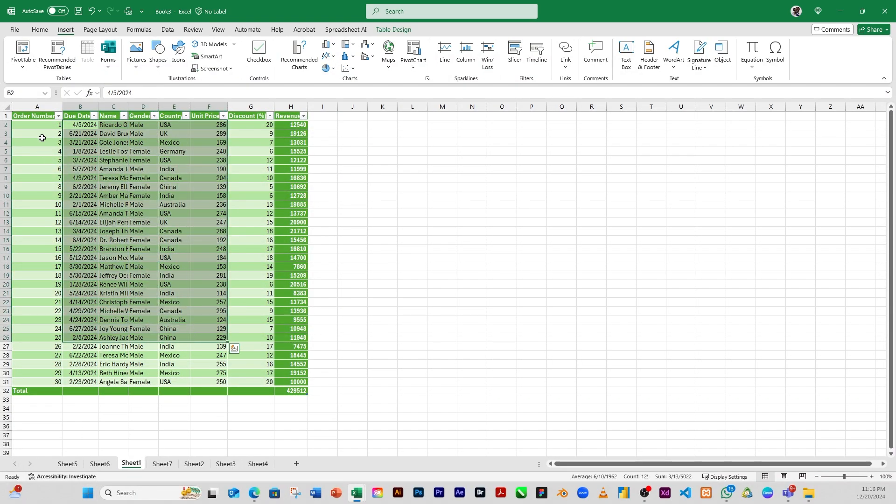
drag(52, 124, 294, 381)
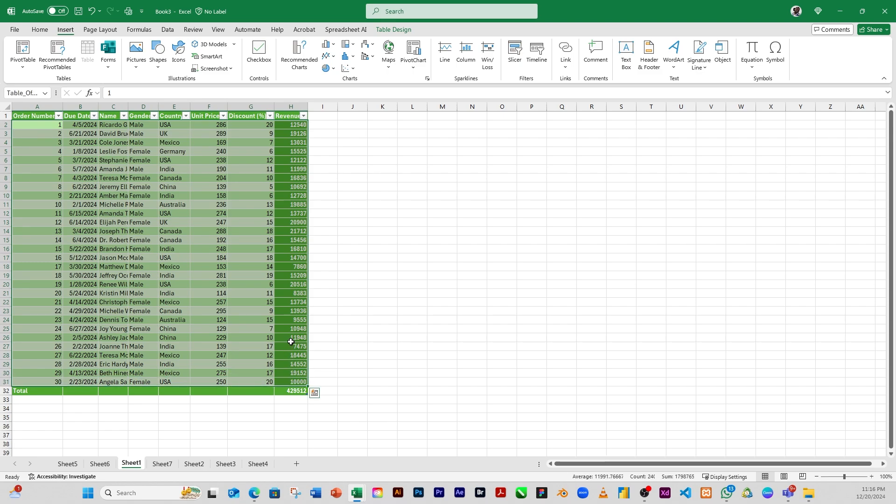
key(ctrl+c)
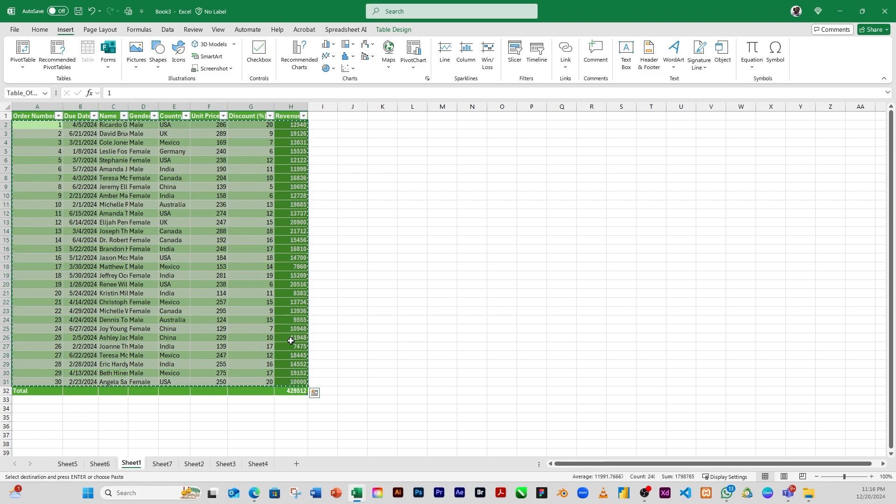
Paste the copied data as values into a new worksheet, Sheet8
click(295, 464)
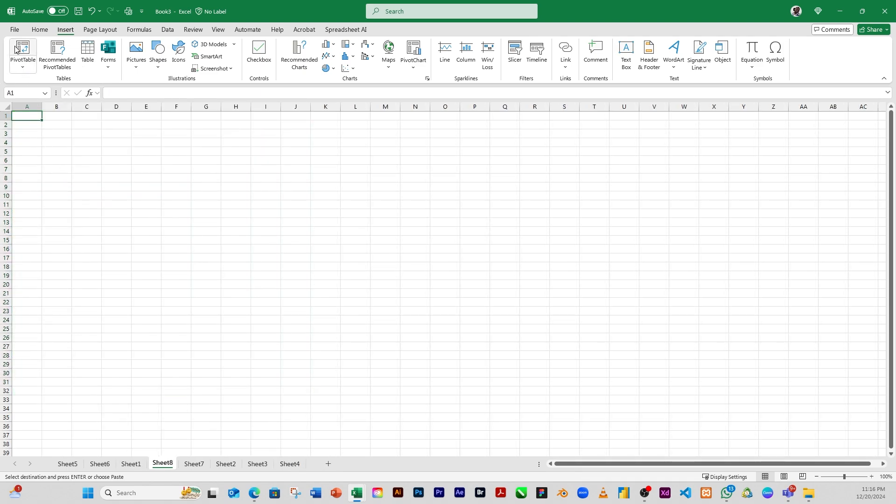
click(35, 30)
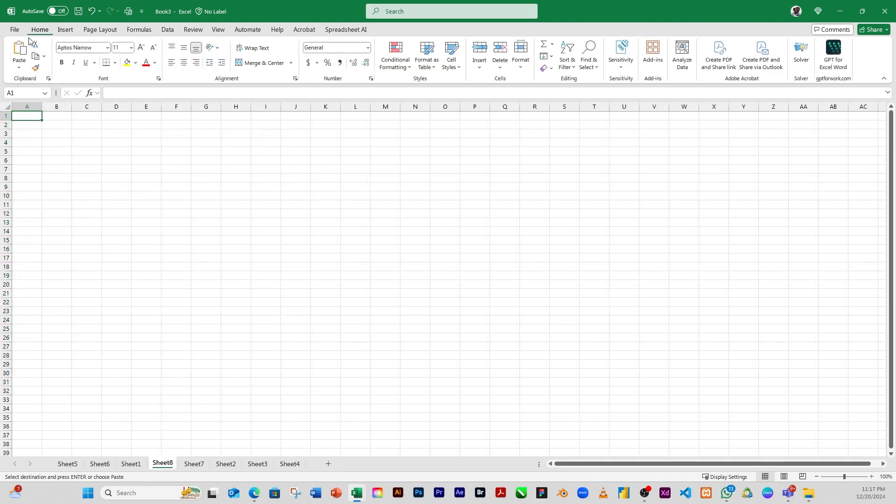
click(19, 68)
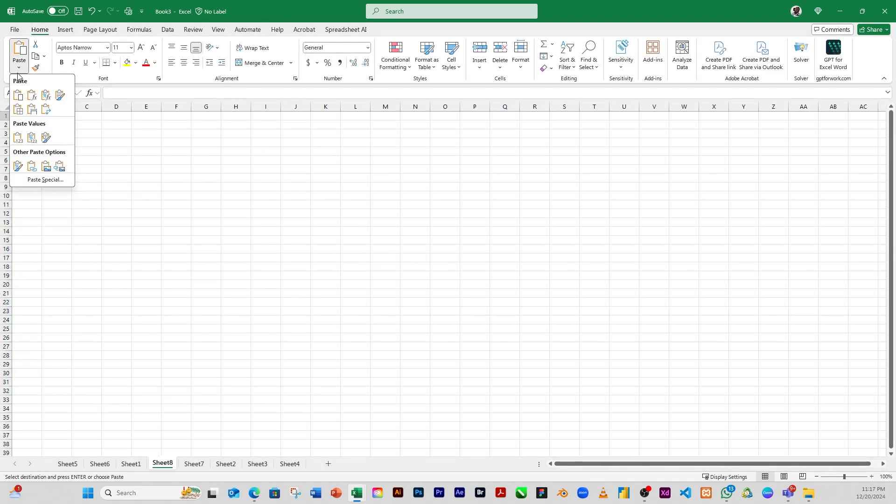
click(19, 137)
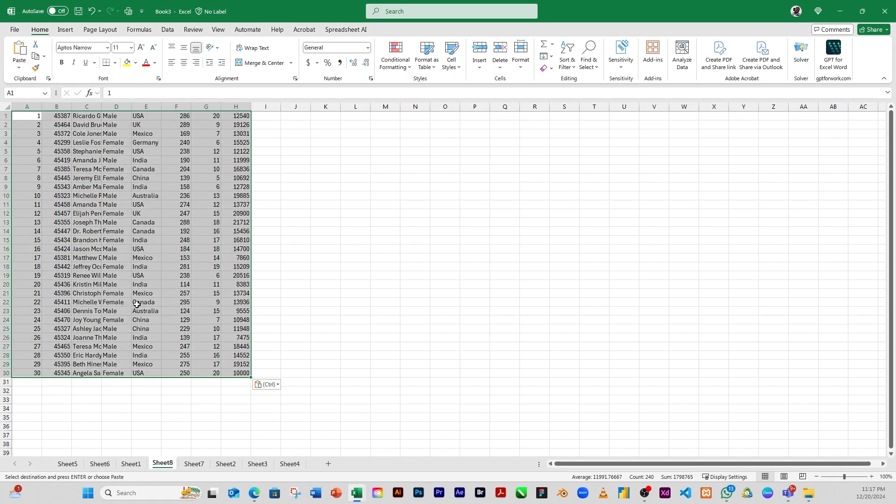
click(138, 322)
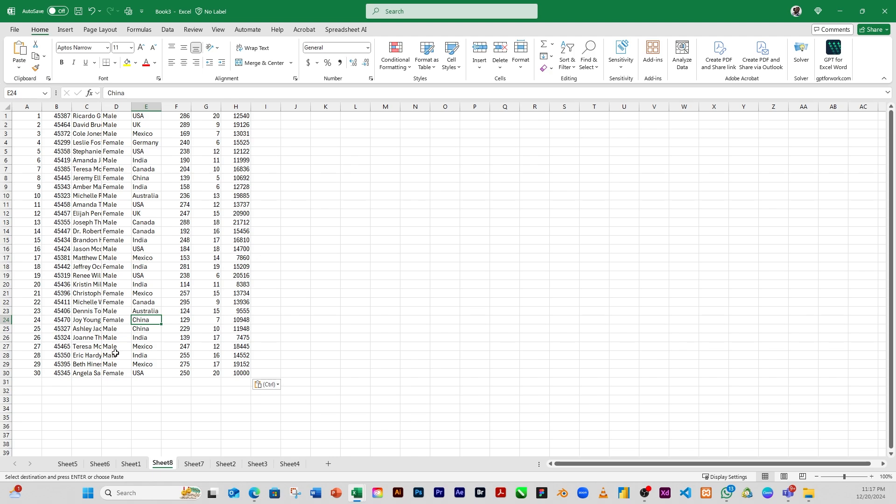
click(105, 214)
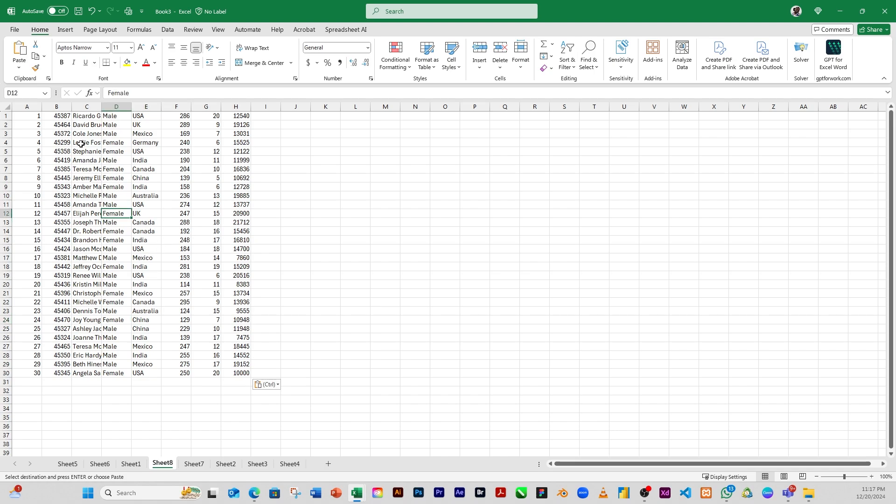
click(50, 135)
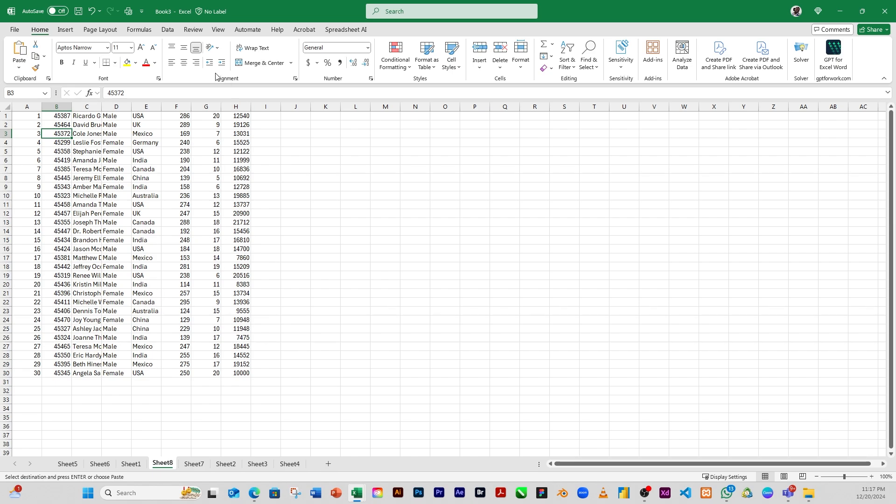
Select the data range A1:H30 and insert a recommended Stacked Bar chart after comparing the suggested charts
click(66, 29)
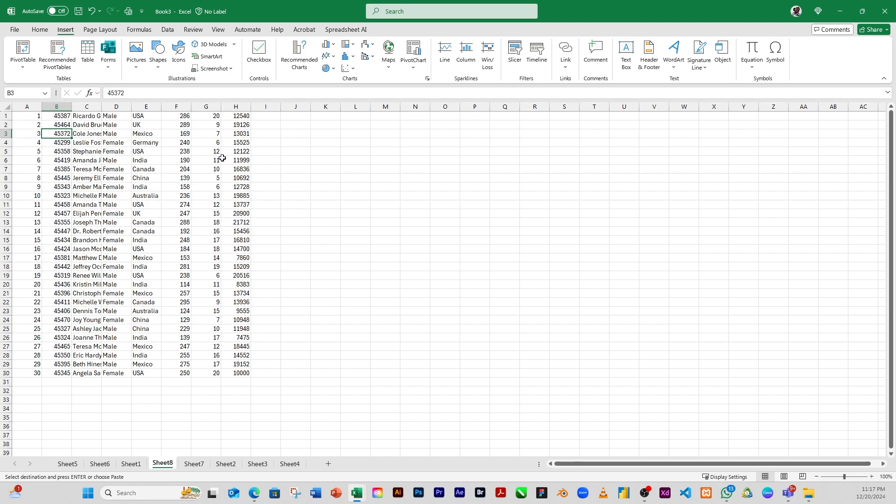
click(133, 188)
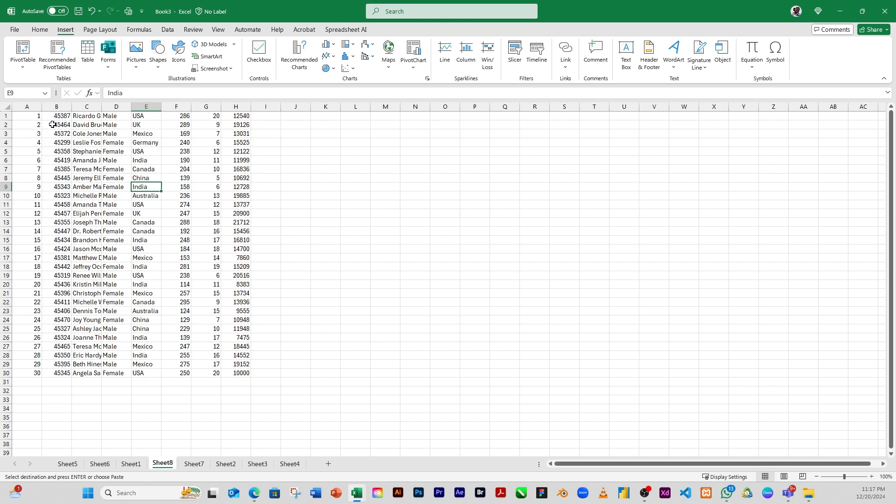
drag(36, 117, 242, 374)
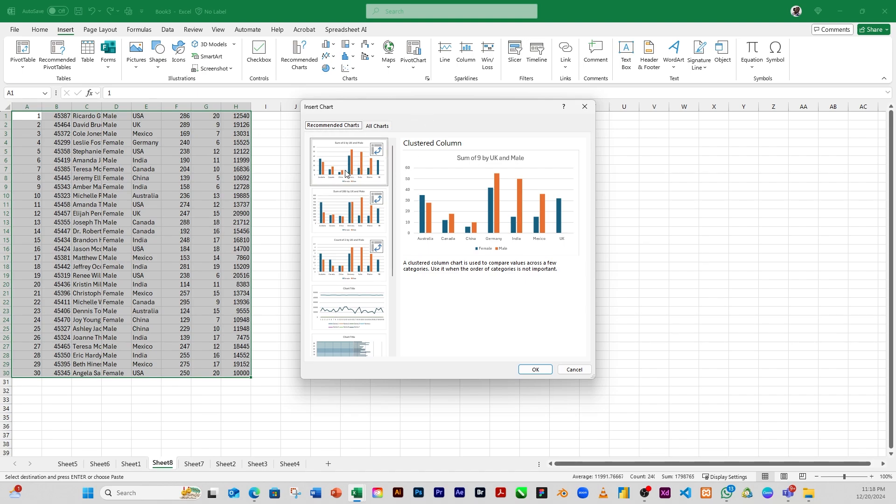
click(344, 215)
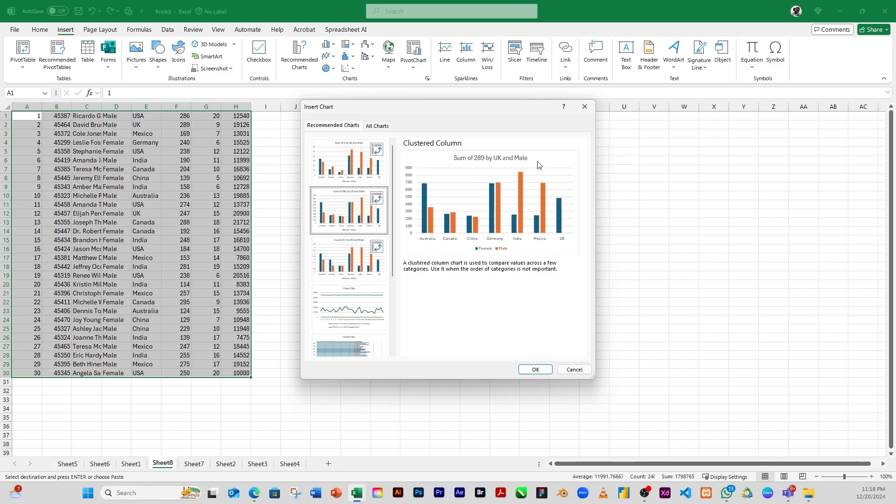
click(343, 250)
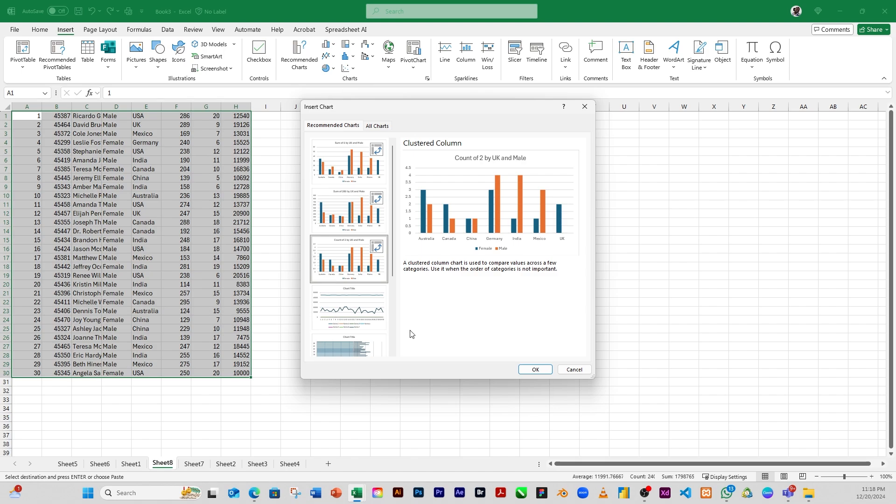
click(349, 307)
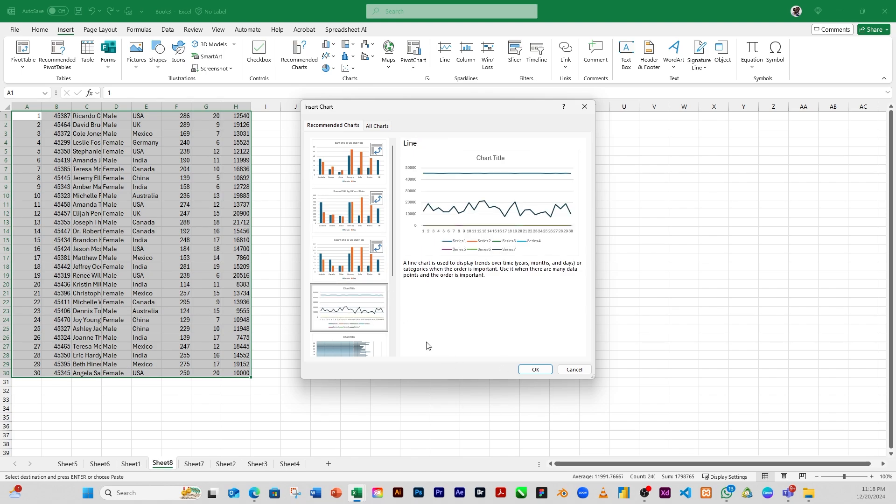
scroll(394, 257, down, 3)
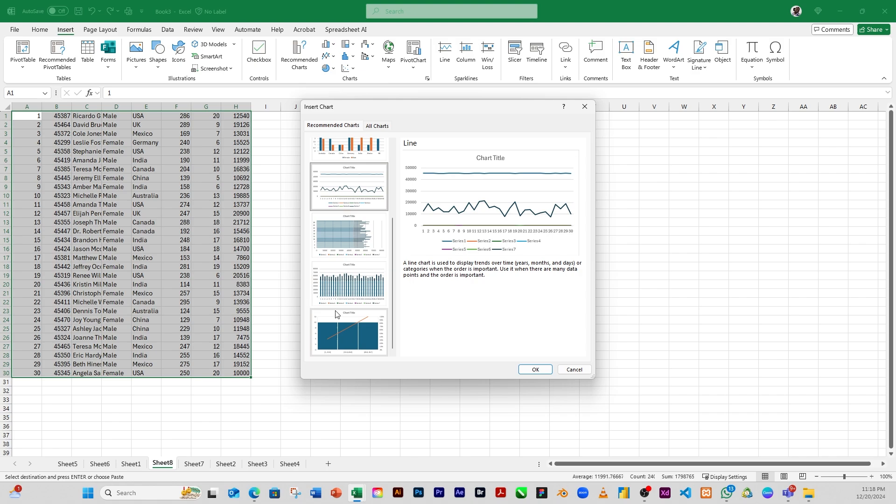
click(340, 337)
click(343, 296)
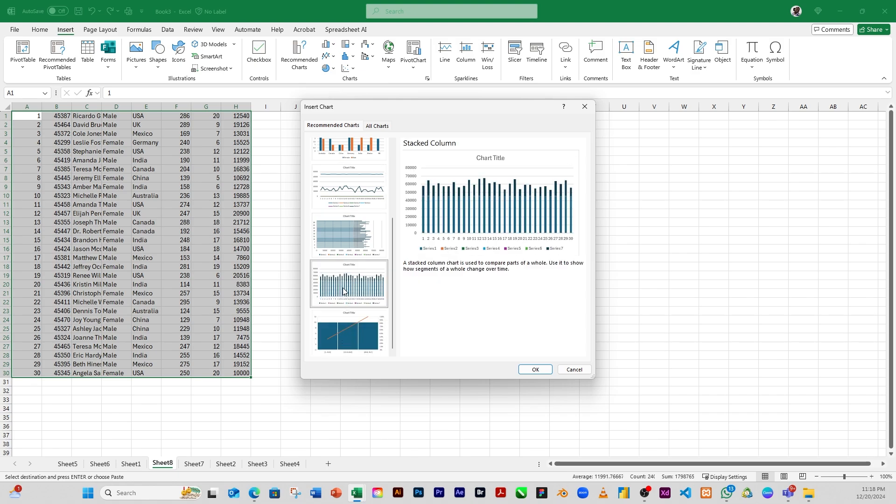
click(346, 240)
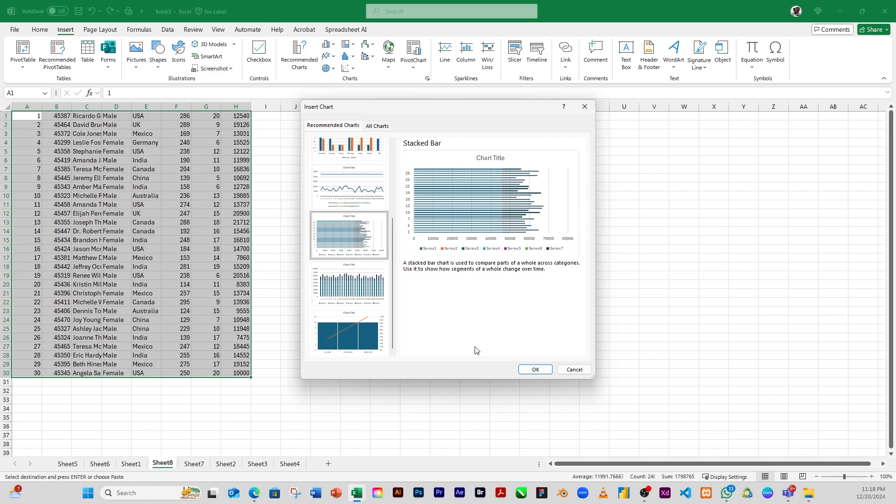
click(536, 370)
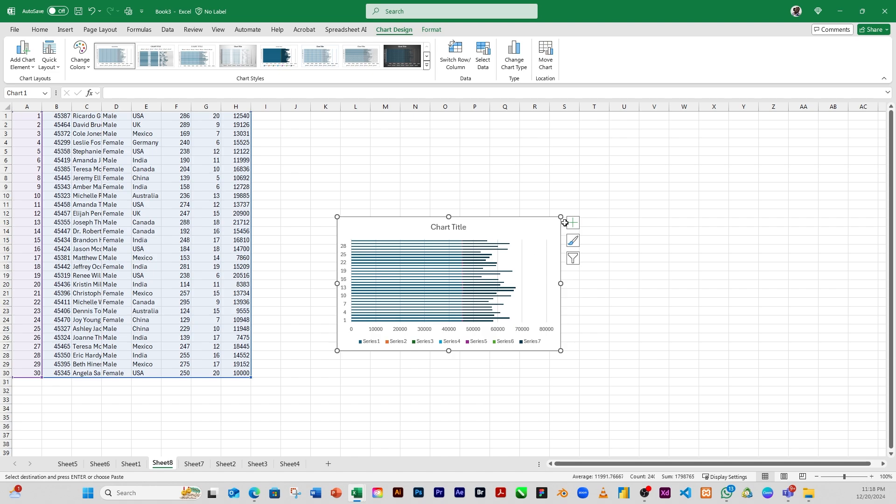
Enlarge the stacked bar chart and try several chart styles on it
drag(561, 217, 662, 126)
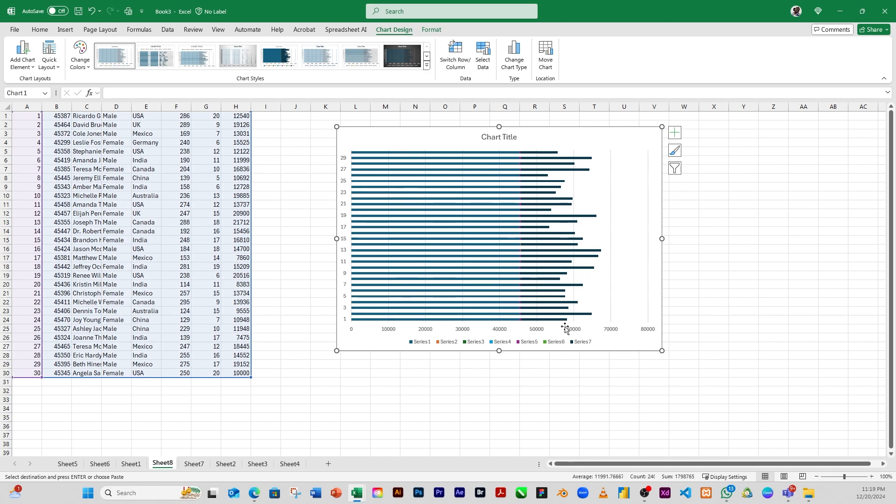
mouse_move(569, 250)
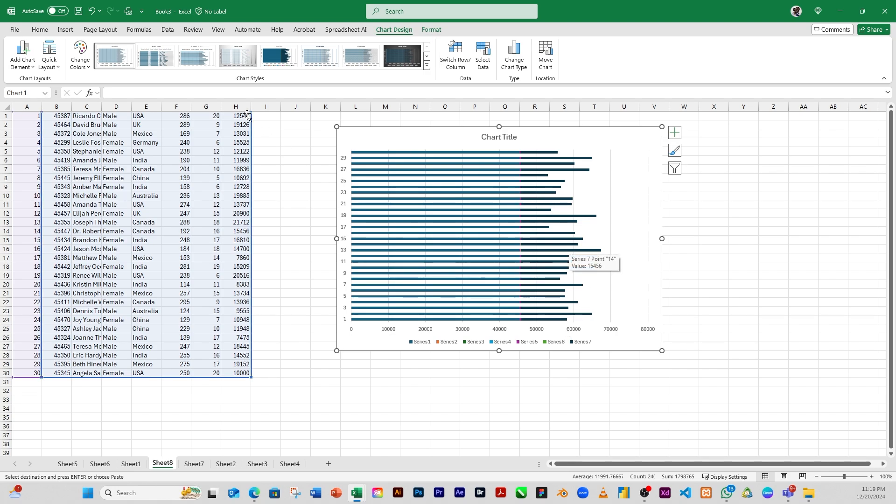
click(165, 62)
click(202, 60)
click(239, 58)
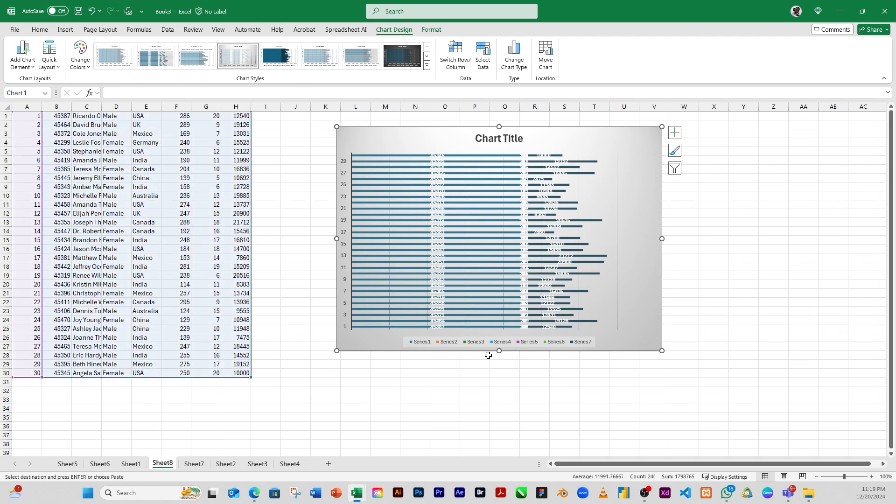
Delete the stacked bar chart
click(66, 30)
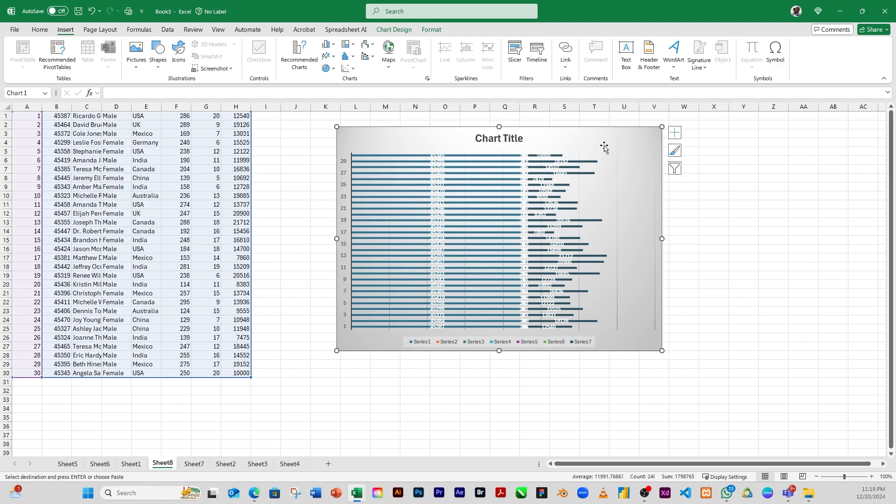
key(Delete)
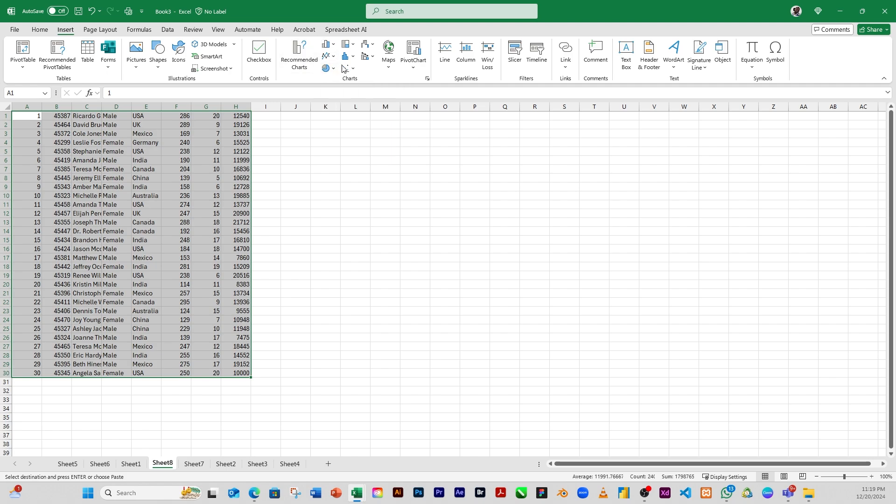
Insert a 2-D Clustered Column chart from the selected data
click(334, 45)
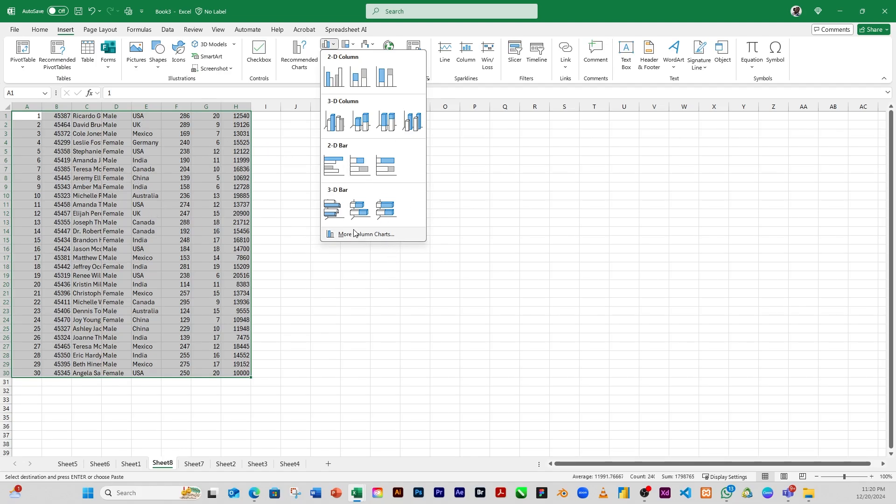
click(345, 78)
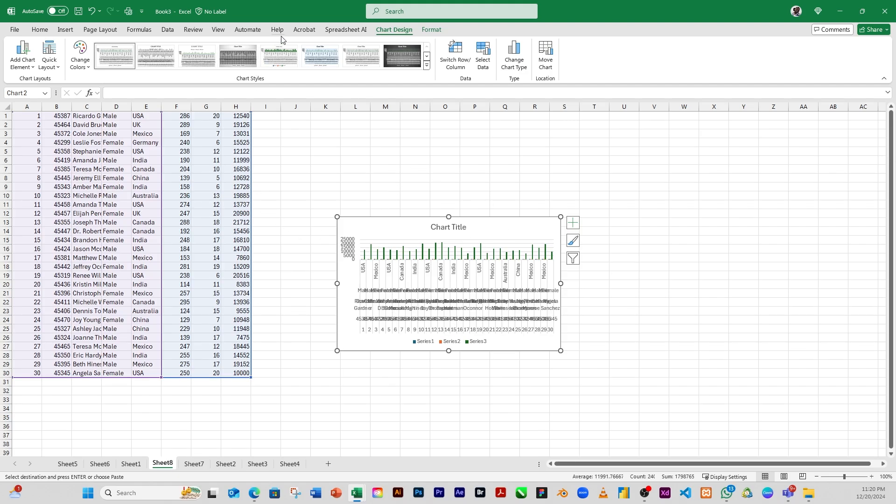
Open the chart type options for the column chart and browse the available chart types
click(66, 29)
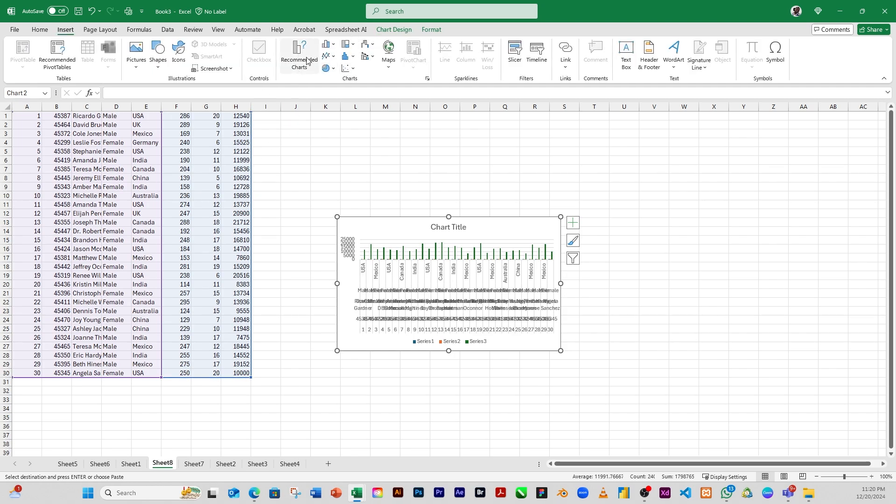
click(332, 46)
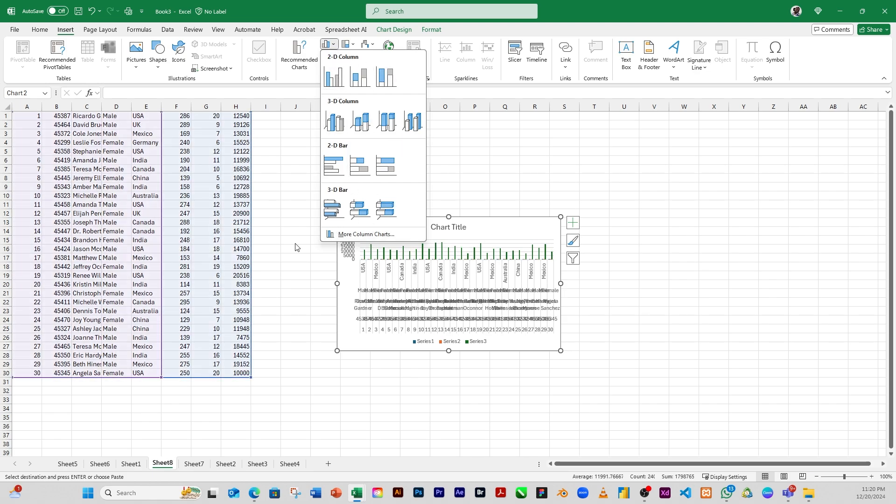
click(372, 235)
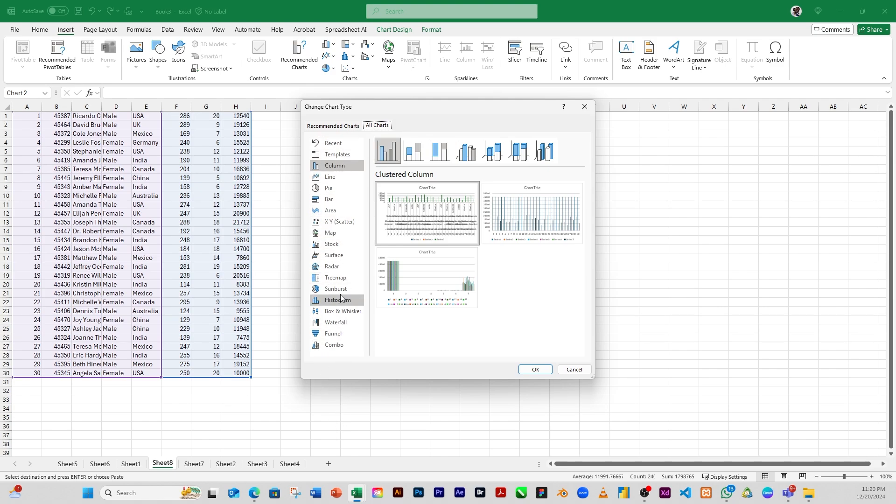
click(322, 188)
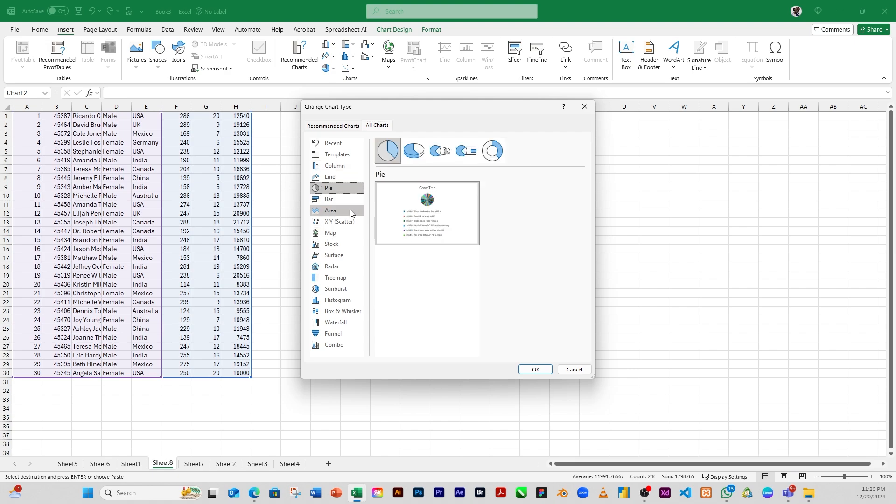
mouse_move(411, 231)
click(312, 199)
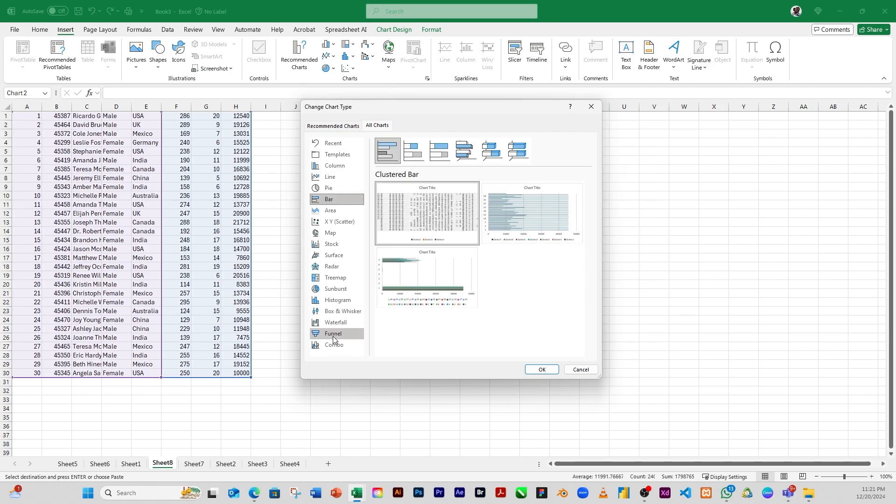
click(333, 246)
click(333, 256)
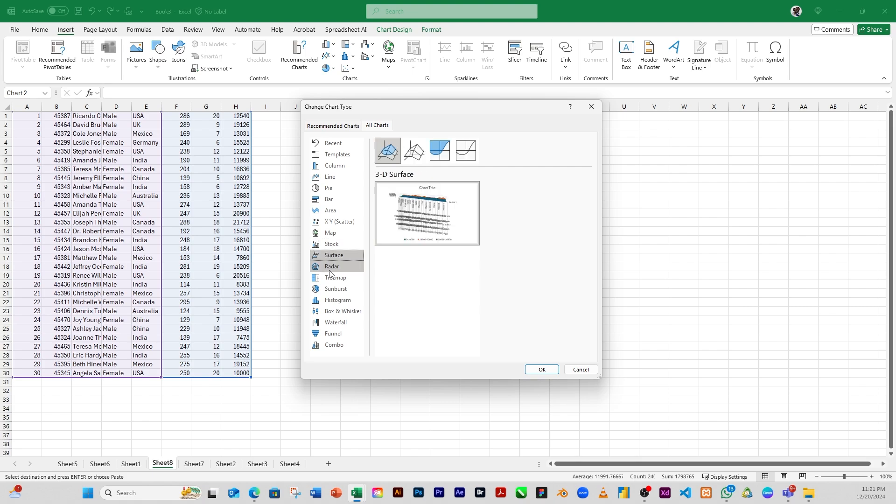
click(332, 278)
click(336, 311)
click(334, 345)
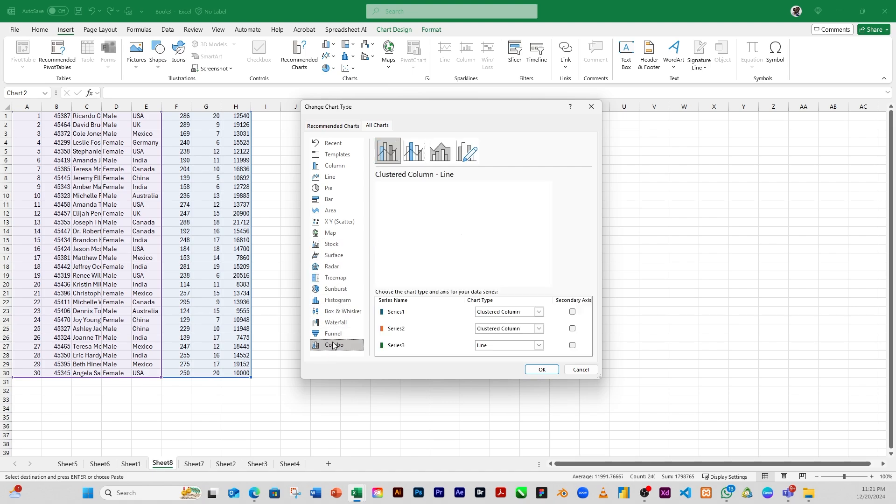
click(336, 326)
click(335, 334)
click(335, 289)
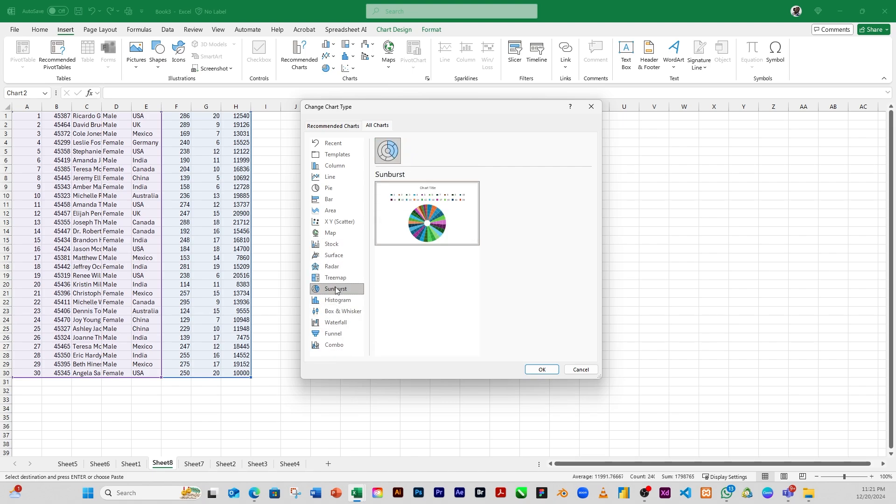
click(336, 269)
click(334, 256)
click(335, 244)
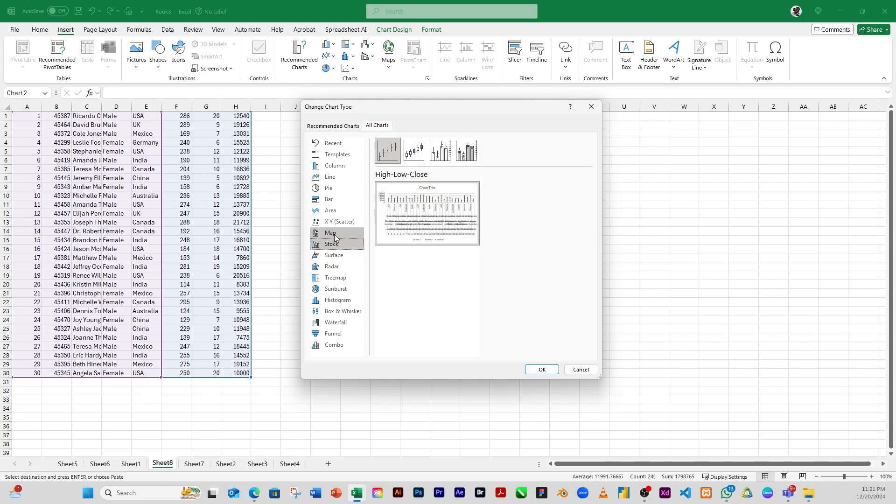
click(334, 234)
Change the chart type to X Y Scatter and move the chart to the right of the data, near column S
click(337, 222)
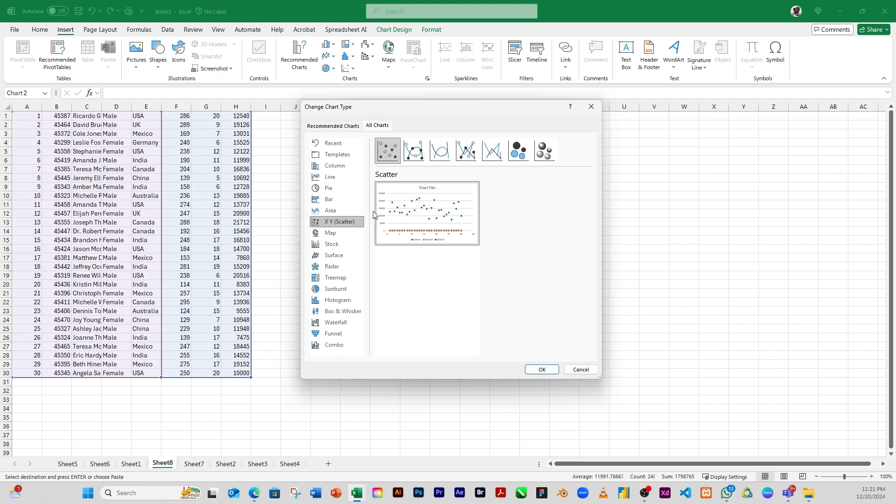
mouse_move(439, 229)
mouse_move(421, 244)
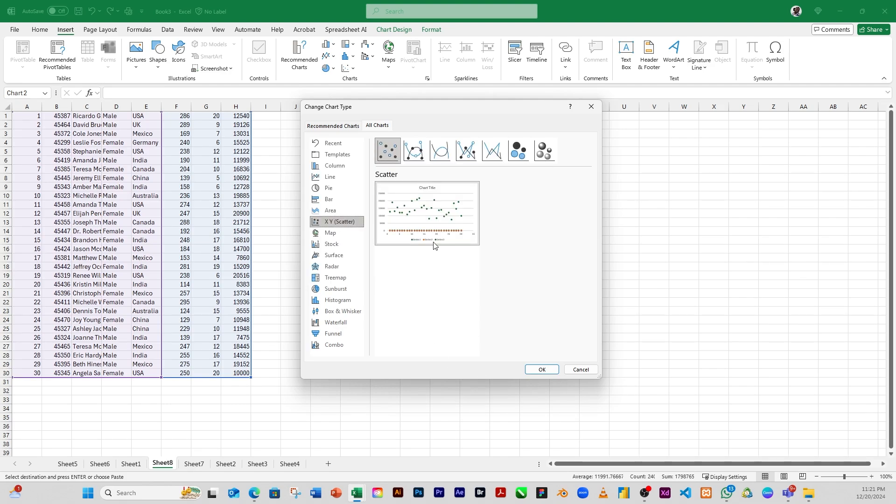
click(540, 370)
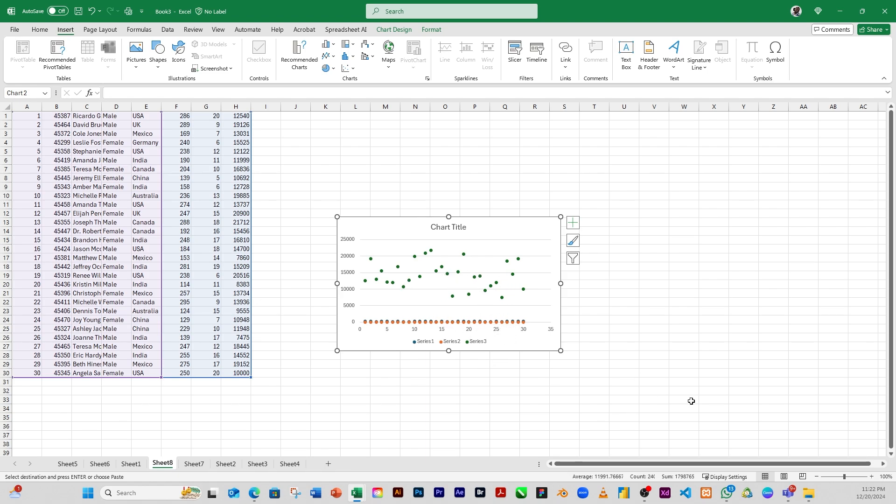
drag(566, 307, 803, 247)
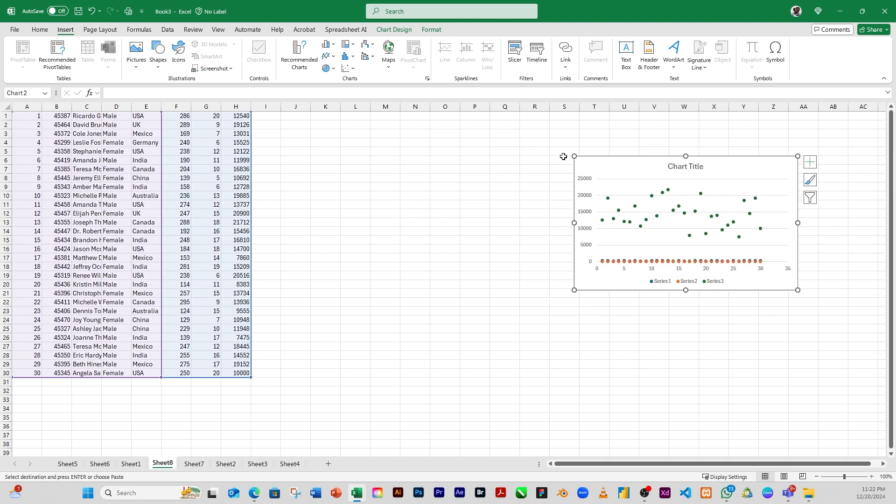
Browse the pie, hierarchy, statistical, scatter, waterfall/stock and combo chart galleries without inserting a chart
click(333, 70)
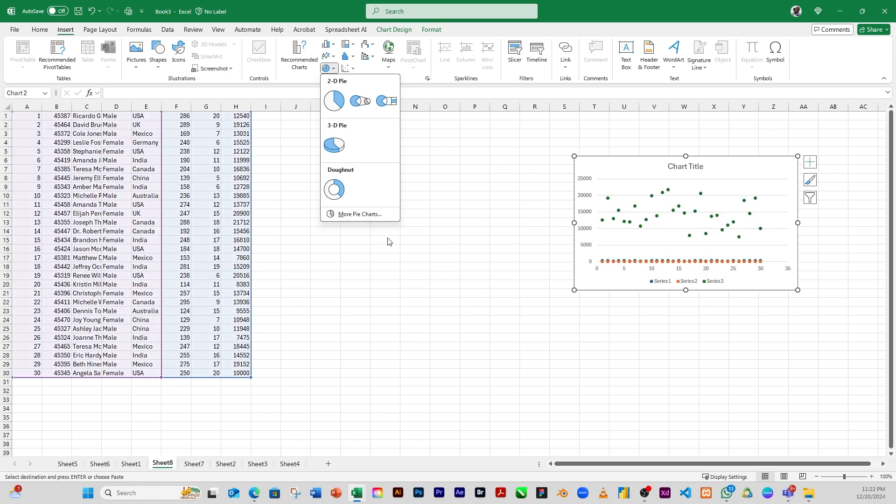
click(325, 244)
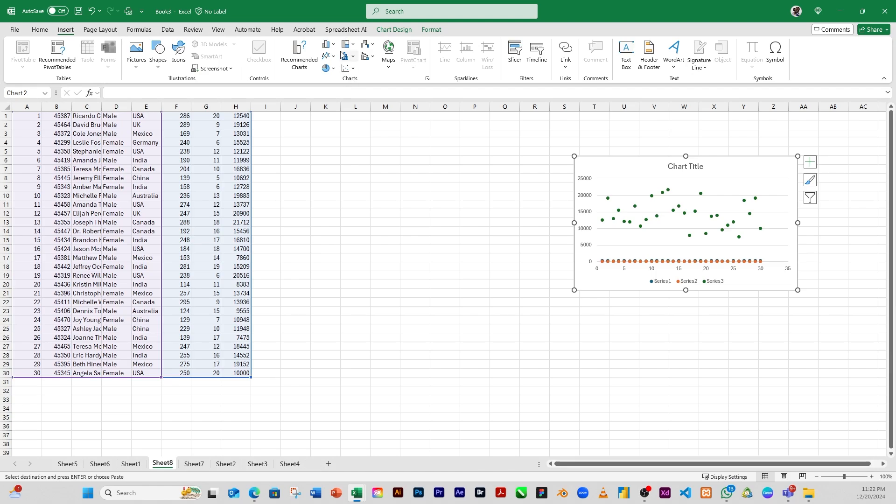
click(353, 45)
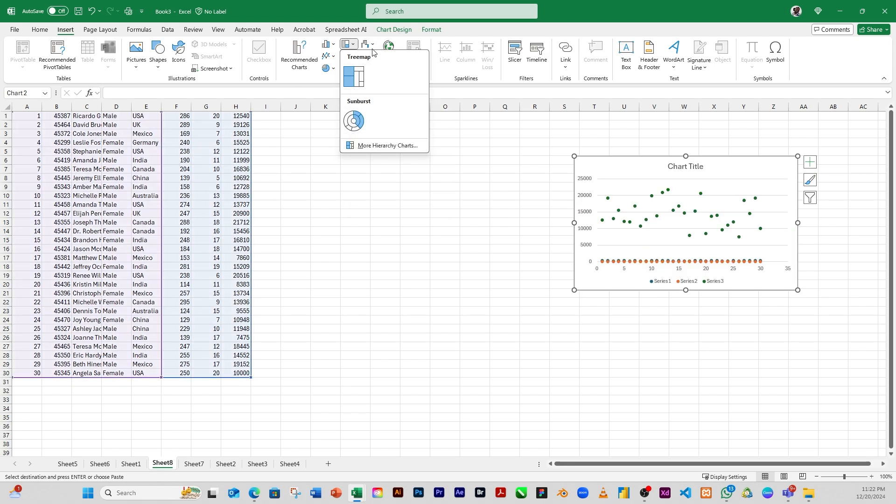
click(335, 265)
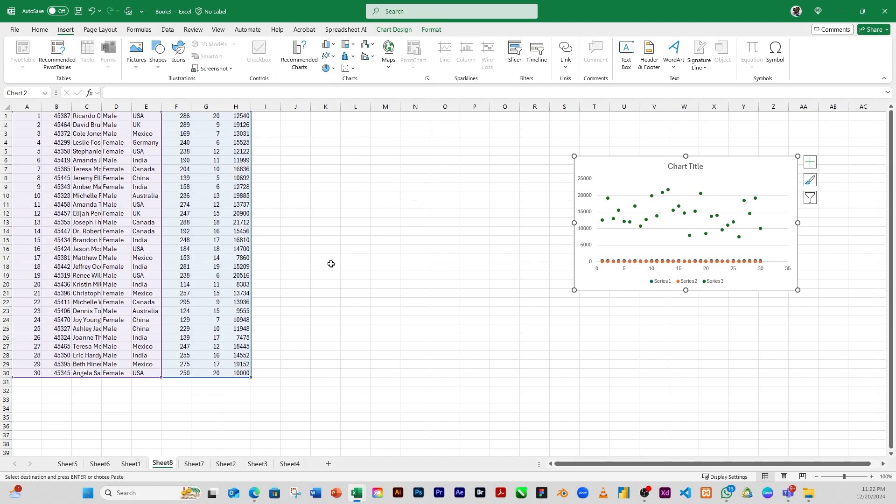
click(351, 57)
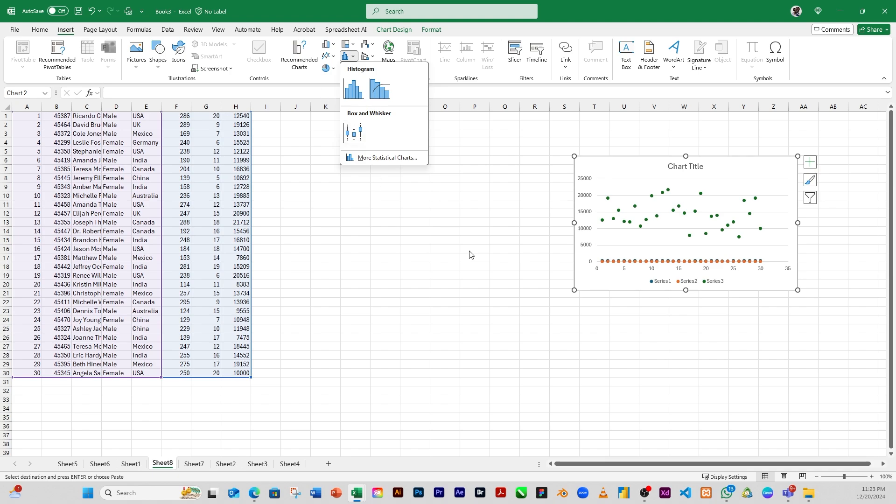
click(329, 163)
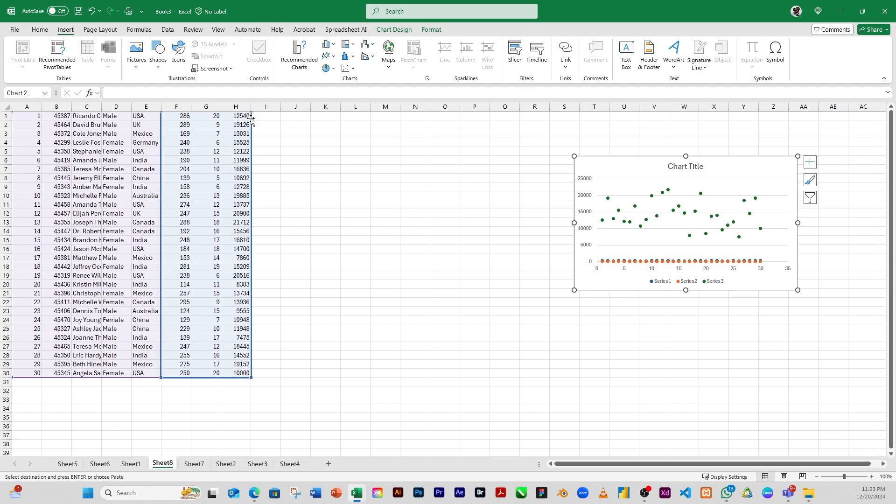
click(353, 69)
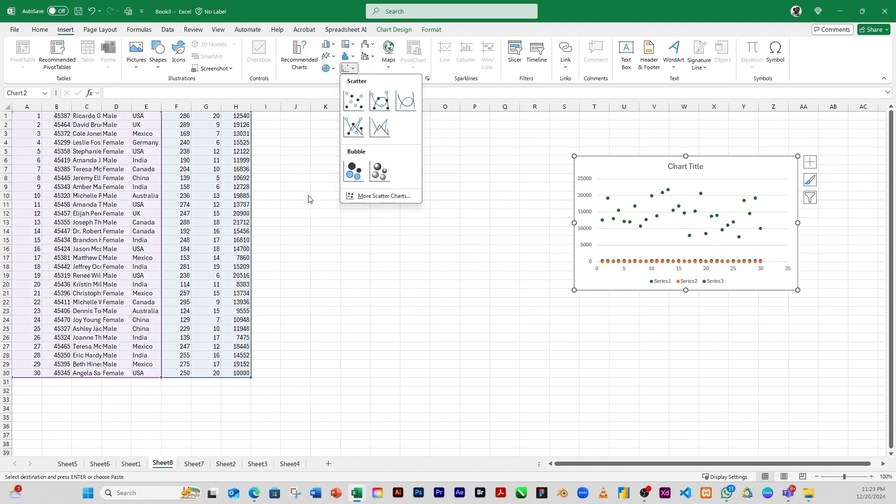
click(369, 43)
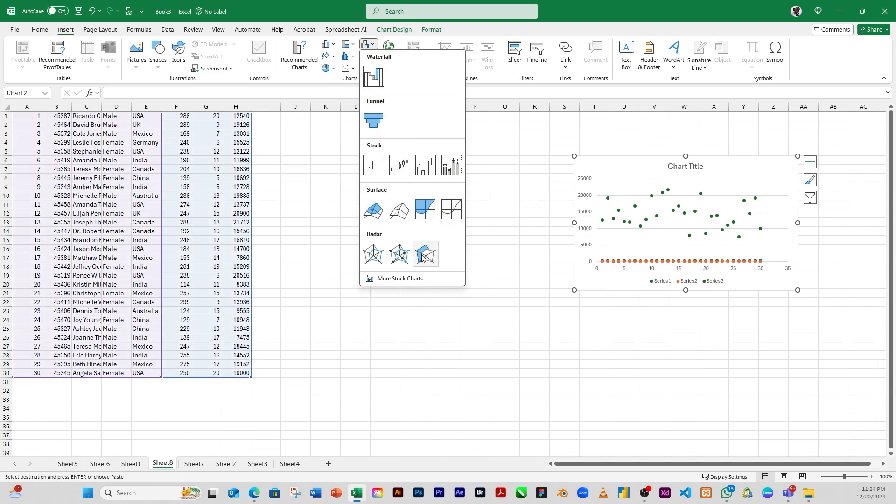
click(462, 32)
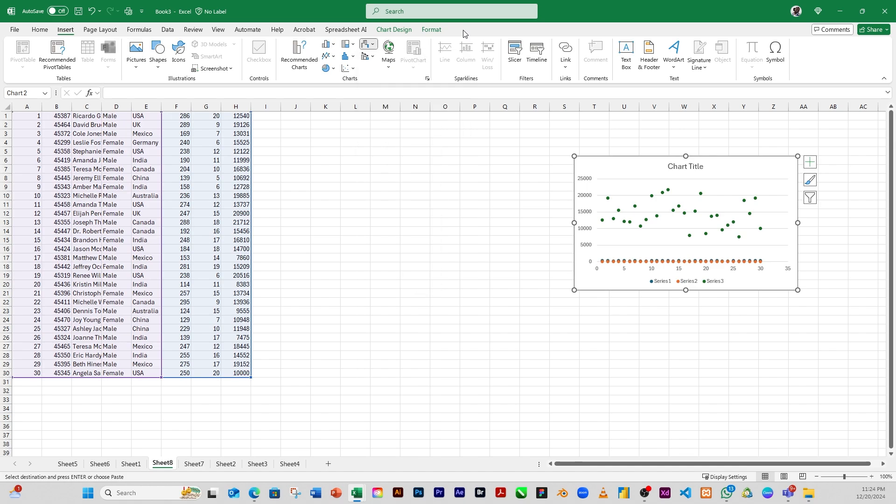
click(367, 56)
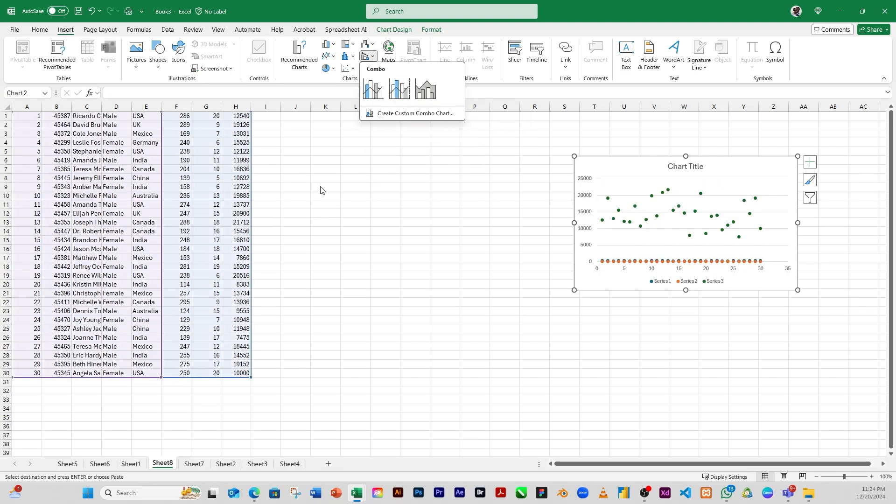
click(290, 190)
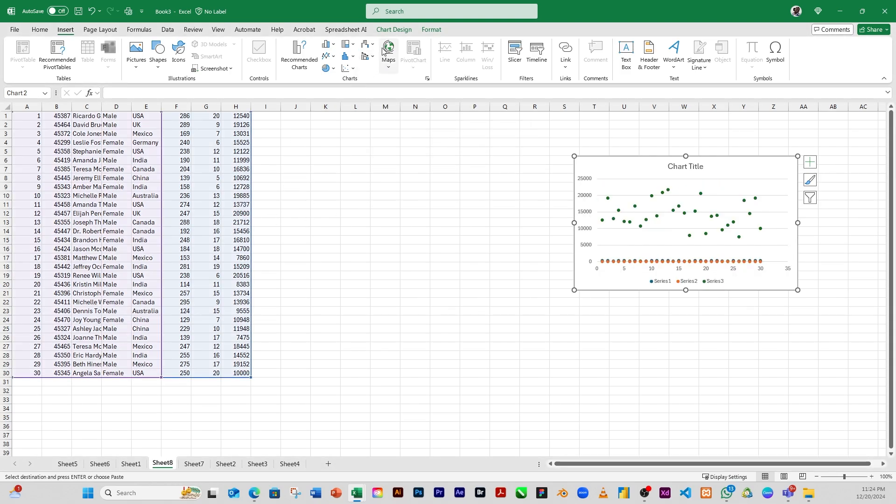
Try inserting a Filled Map chart from the selected data, then undo it
click(353, 152)
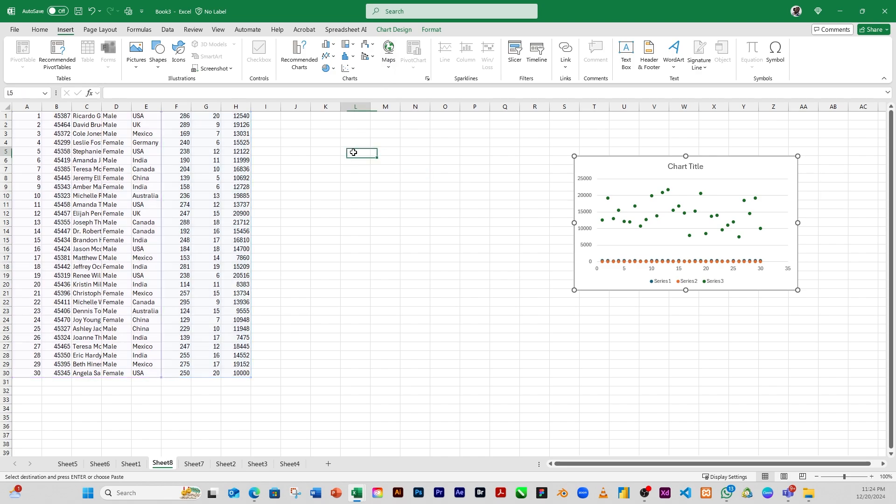
click(388, 75)
click(394, 102)
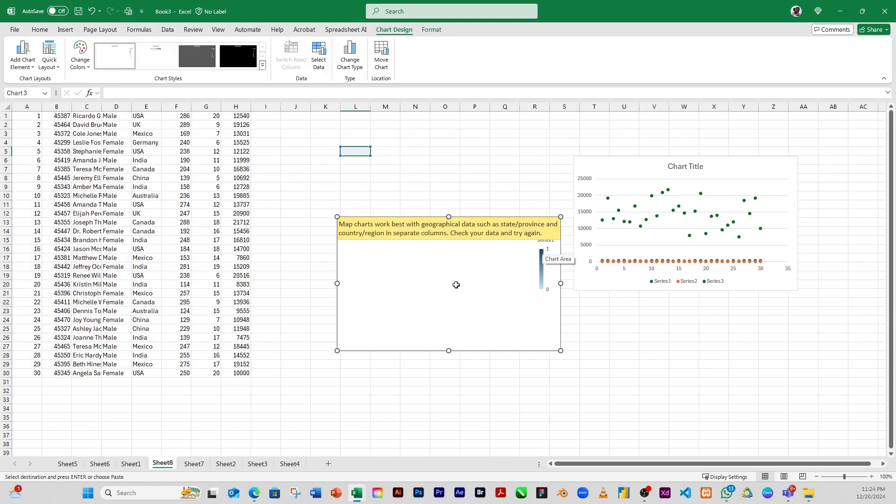
key(ctrl+z)
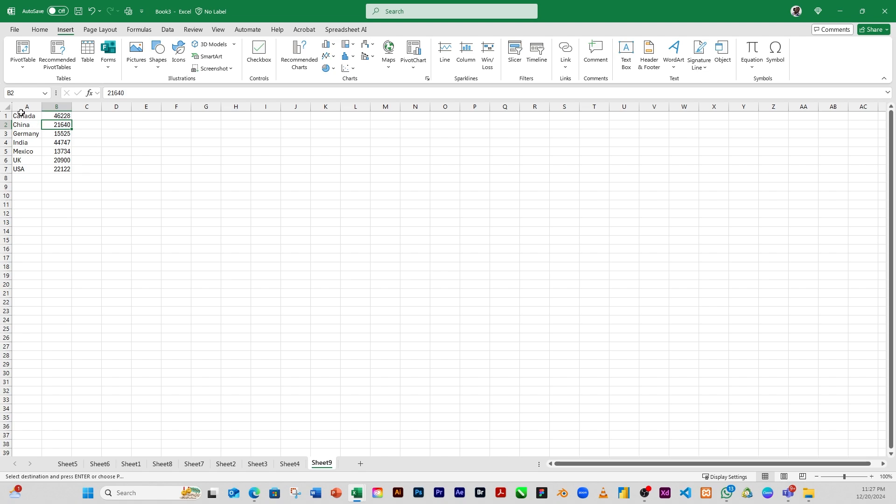
Create a PivotChart on a new worksheet from the country totals in A1:B7 of Sheet9
drag(21, 113, 65, 171)
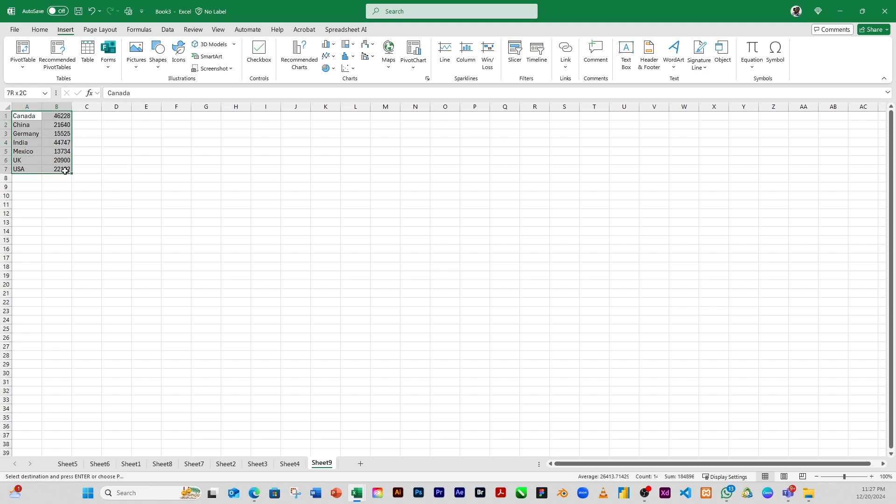
click(414, 53)
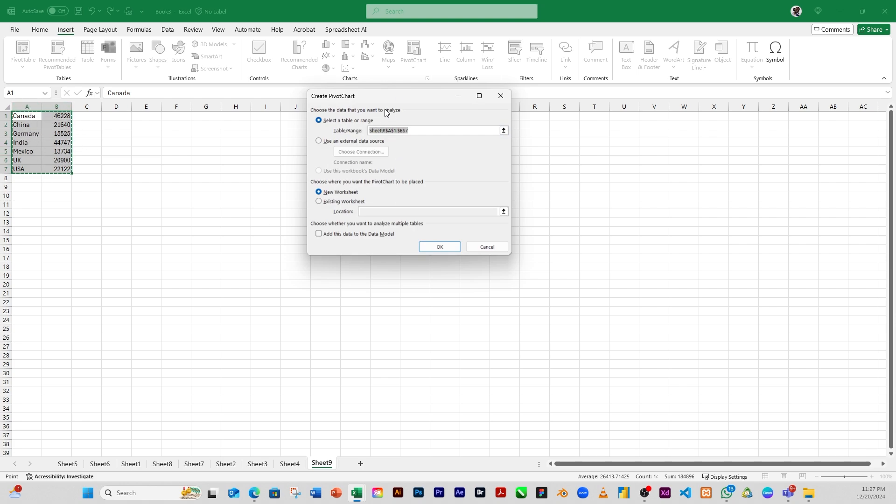
click(435, 248)
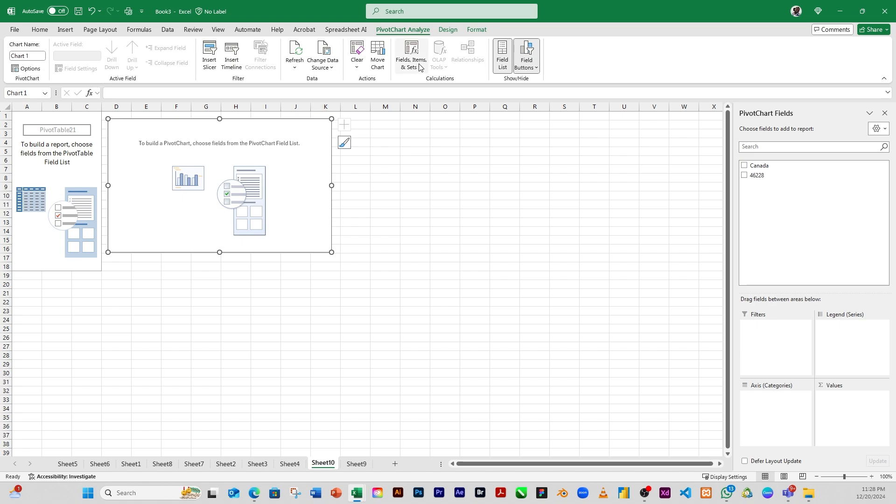
Review the PivotChart's Design, Format and Analyze options and the Move Chart placement, keeping it on Sheet10
click(450, 30)
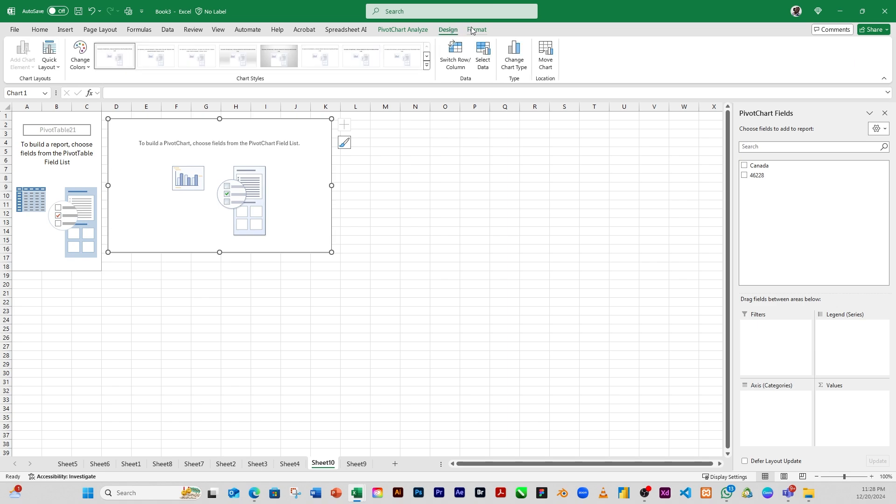
click(474, 31)
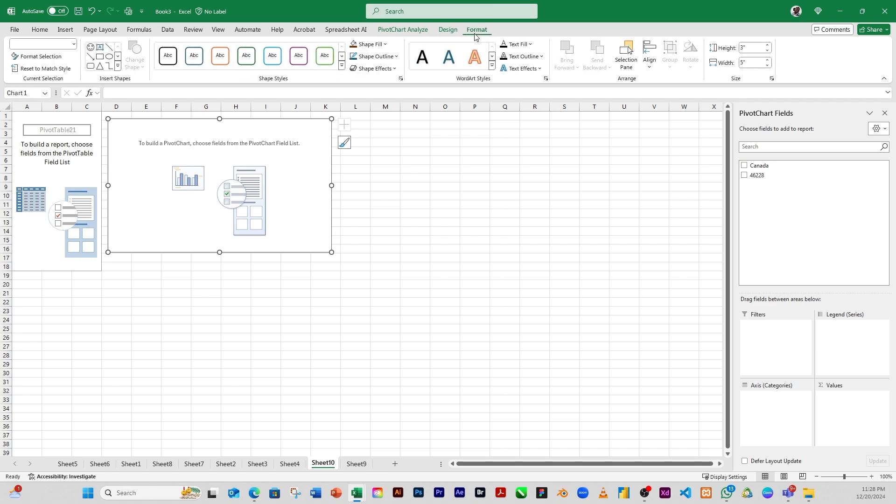
click(448, 31)
click(417, 30)
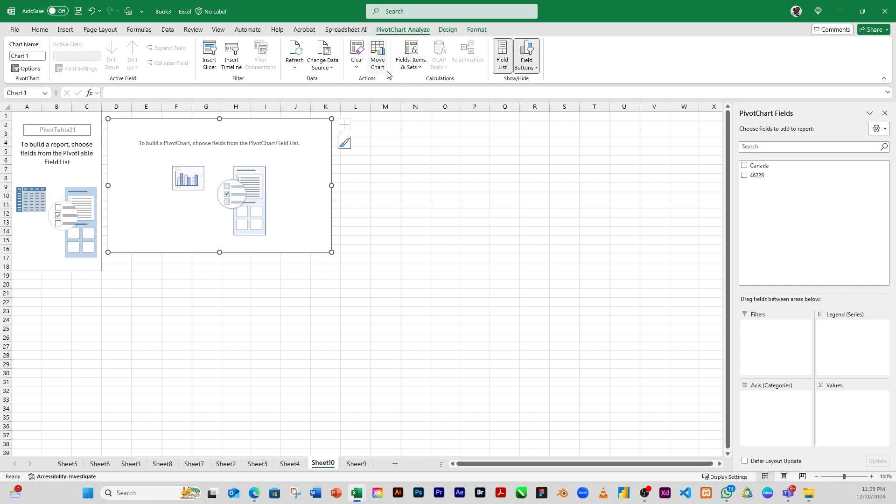
click(379, 56)
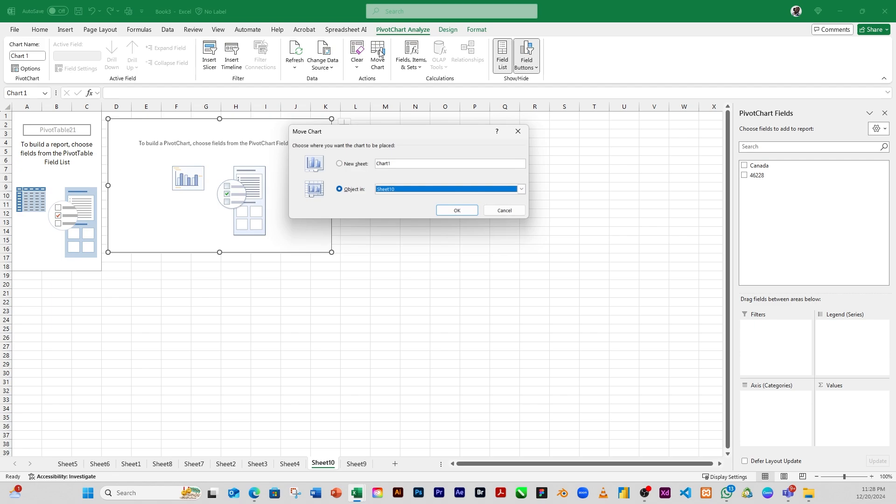
click(460, 209)
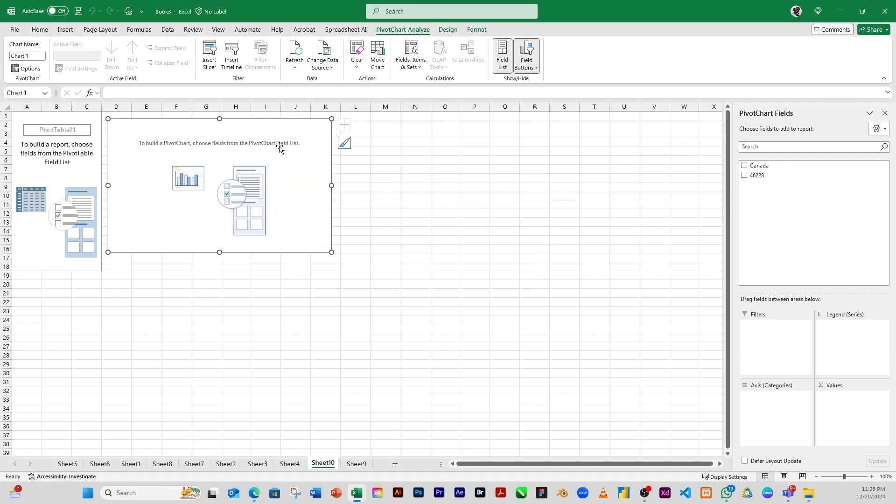
Move the empty PivotChart to the right, spanning roughly columns H to O
click(406, 204)
click(283, 208)
drag(278, 190, 426, 201)
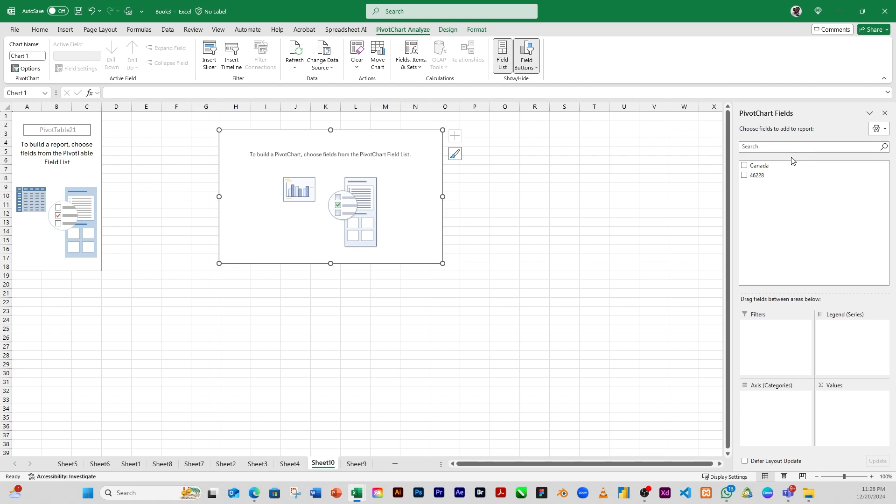
Add the Canada field to the chart's axis categories and the 46228 field to its values
drag(749, 166, 772, 402)
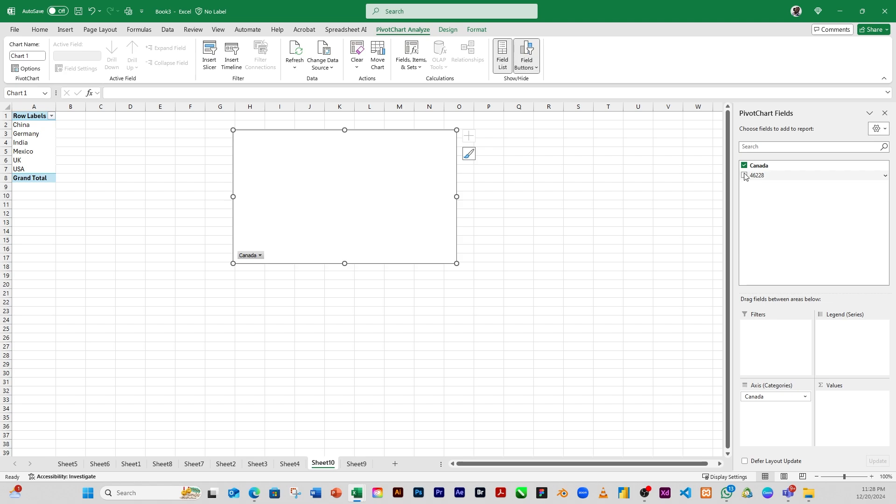
drag(746, 176, 835, 415)
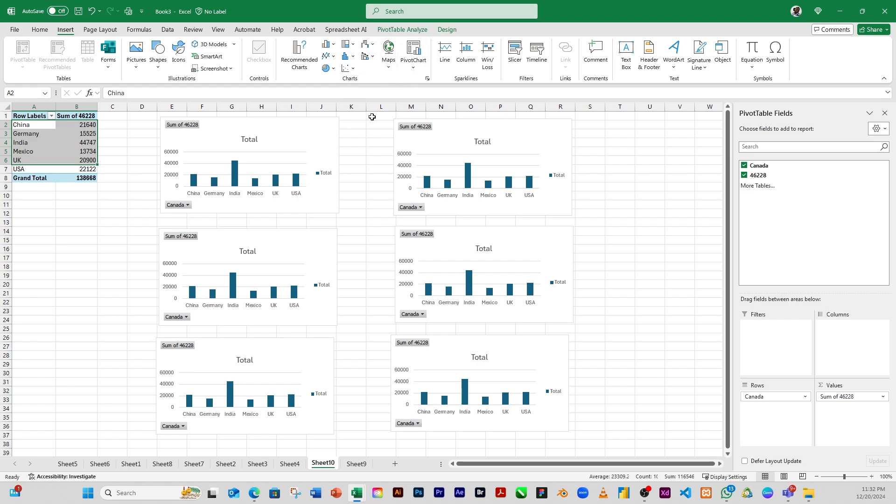
click(620, 320)
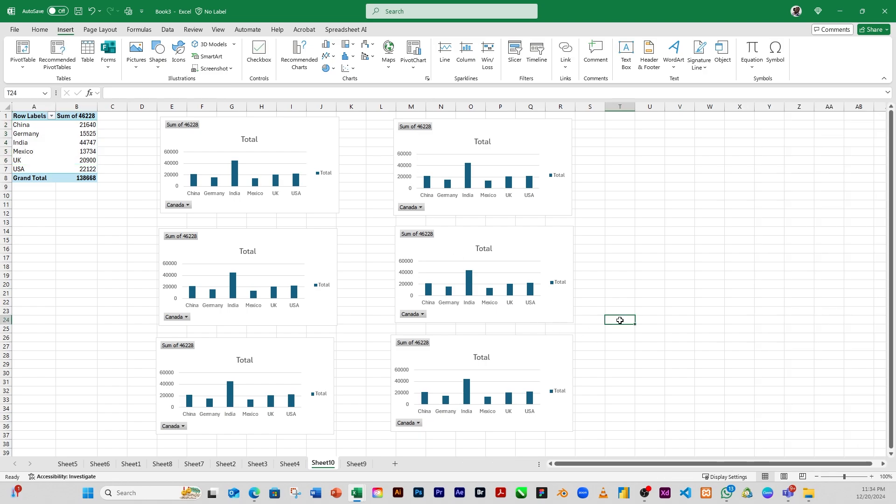